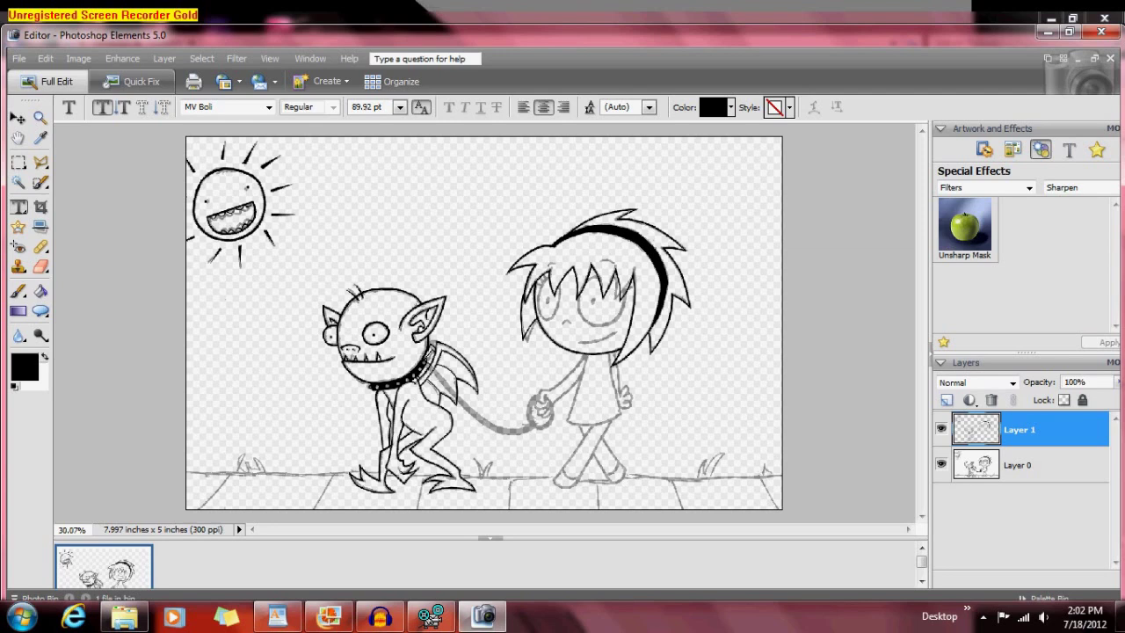
Hide the inked Layer 1 and make the sketch on Layer 0 the active layer
key("l")
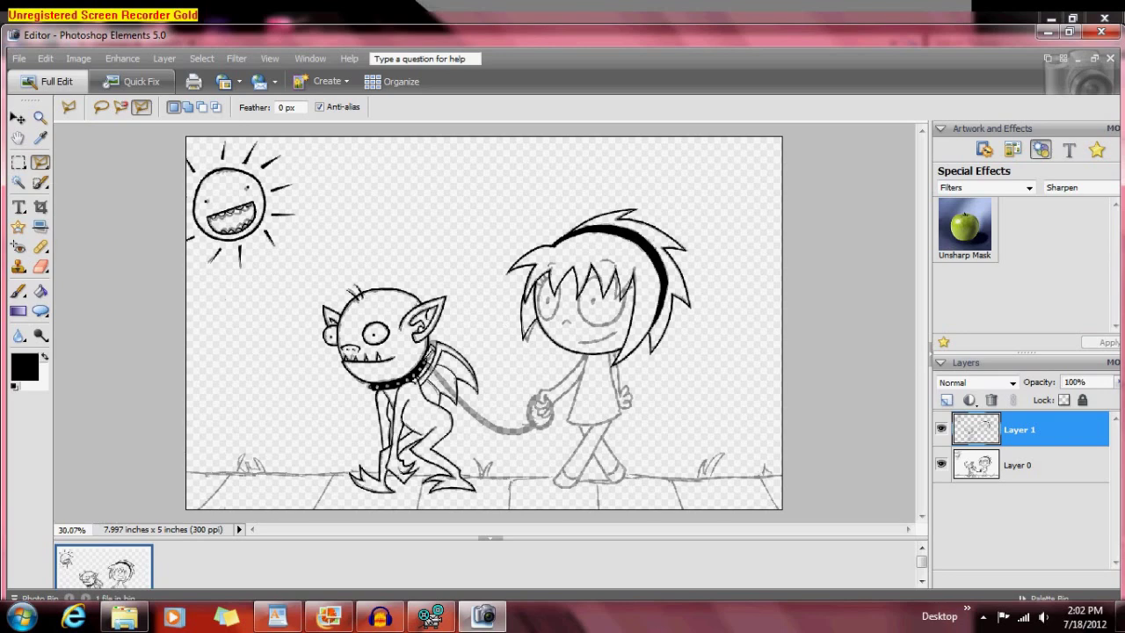
left_click(941, 428)
left_click(941, 464)
left_click(1019, 465)
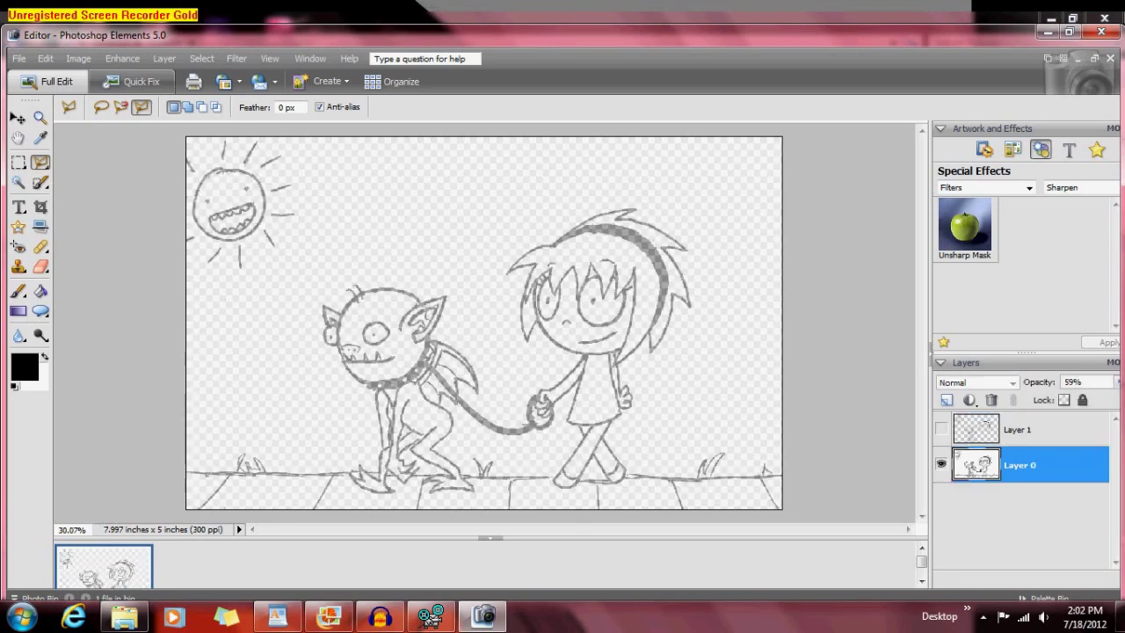
Set Layer 0's opacity to 63%, and make Layer 1 visible and active
left_click(1115, 382)
left_click_drag(1076, 397, 1111, 397)
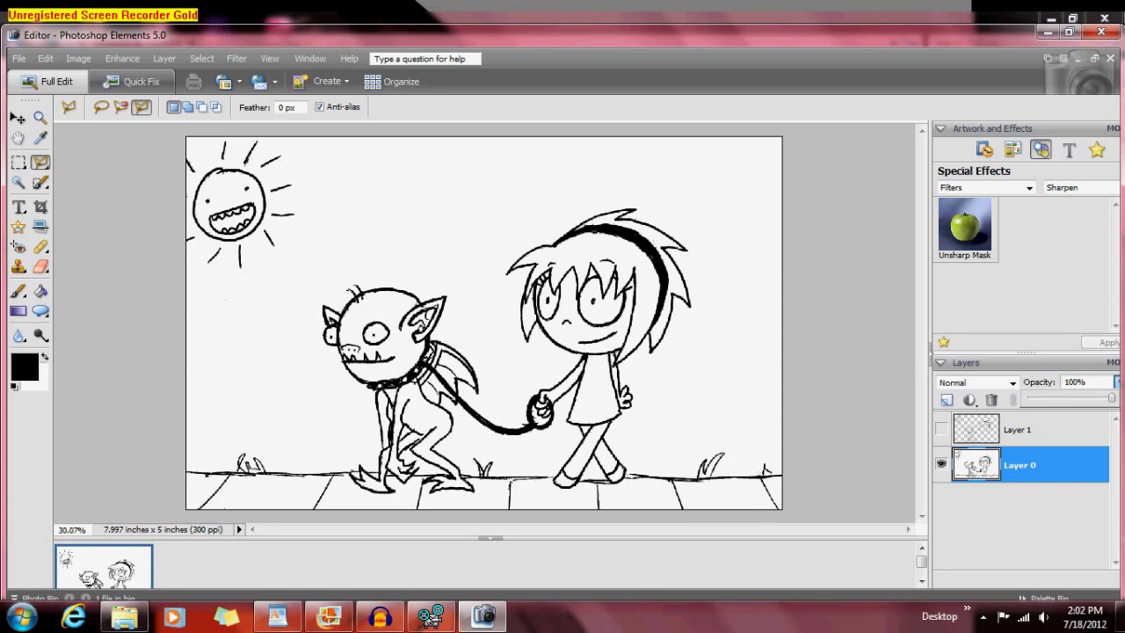
left_click_drag(1111, 397, 1083, 397)
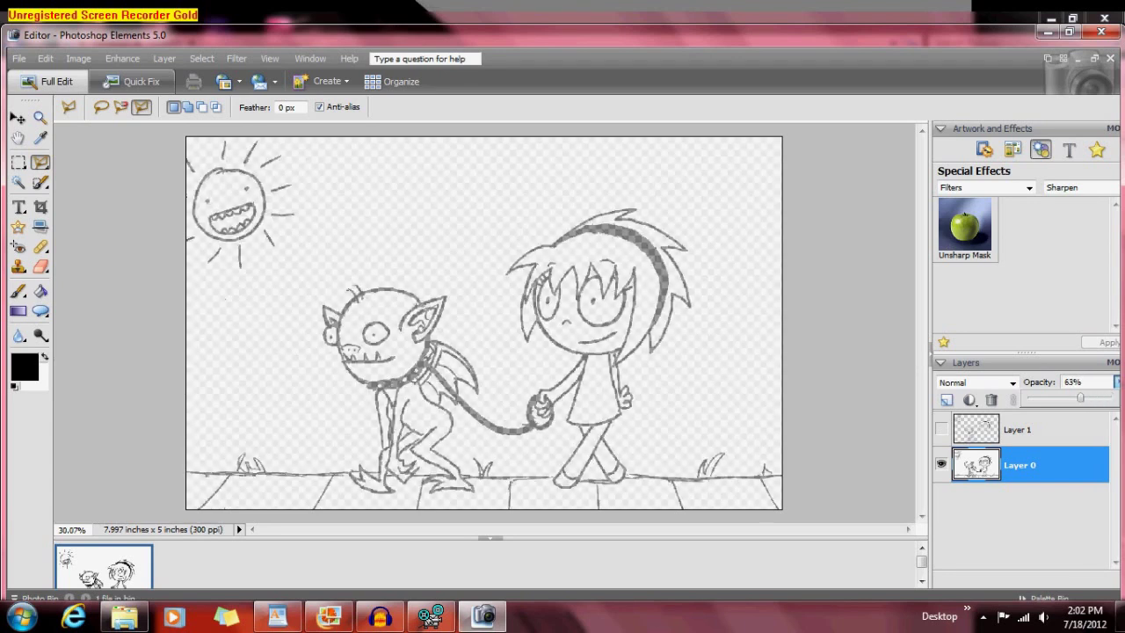
left_click(1019, 429)
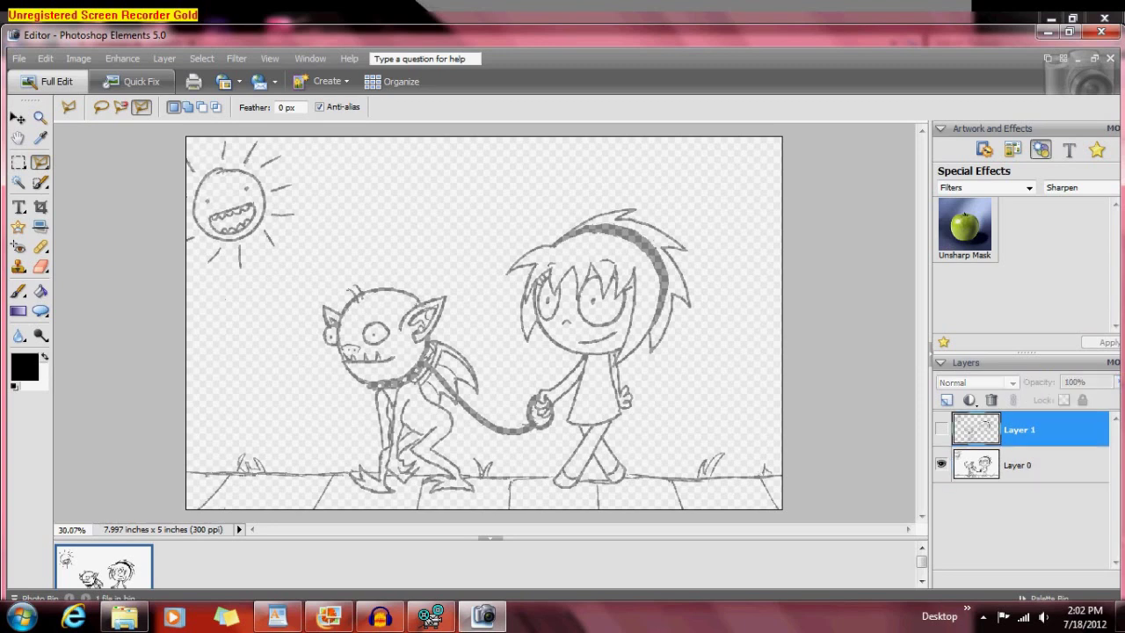
left_click(941, 429)
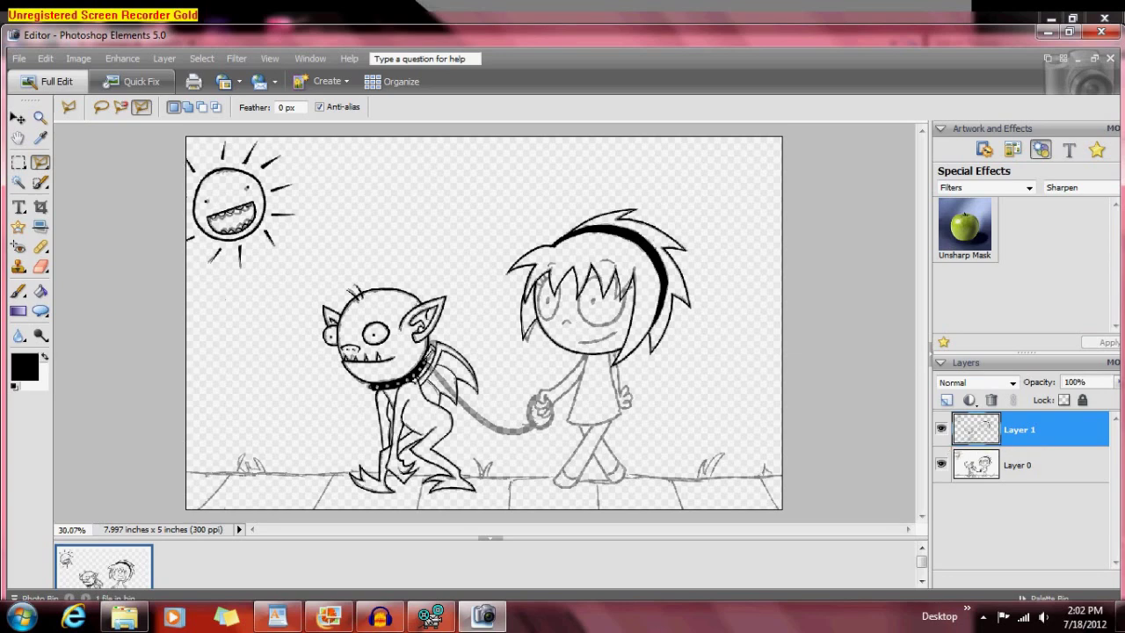
Try tracing the outline of the girl's larger eye with a 10 px black brush and undo the stroke
scroll(733, 299, "up", 2)
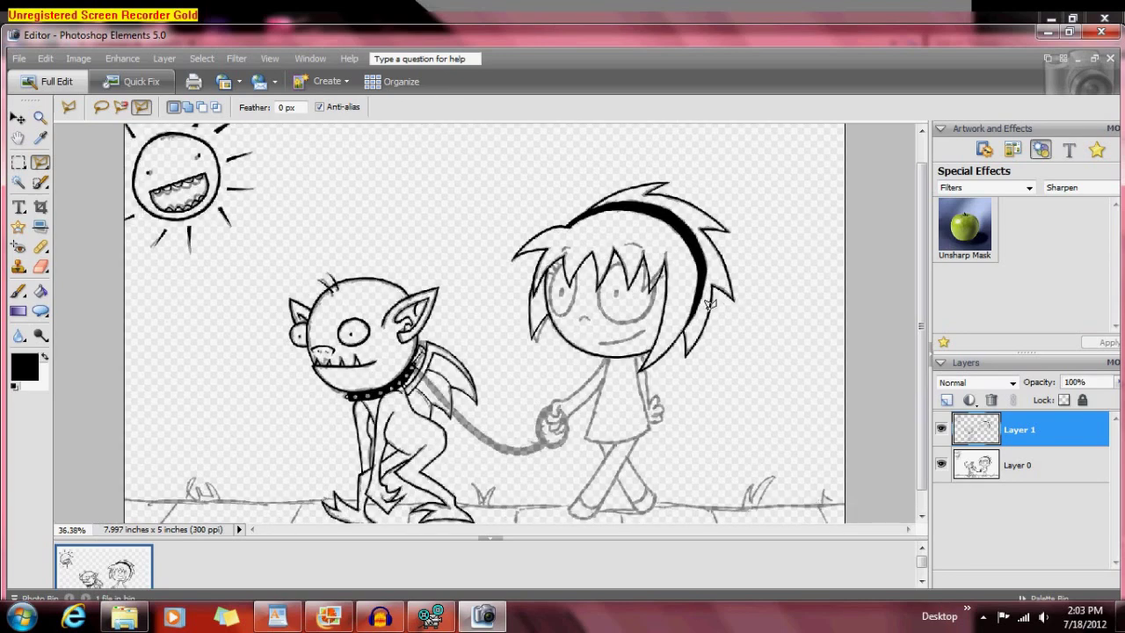
scroll(709, 309, "up", 5)
scroll(706, 312, "up", 1)
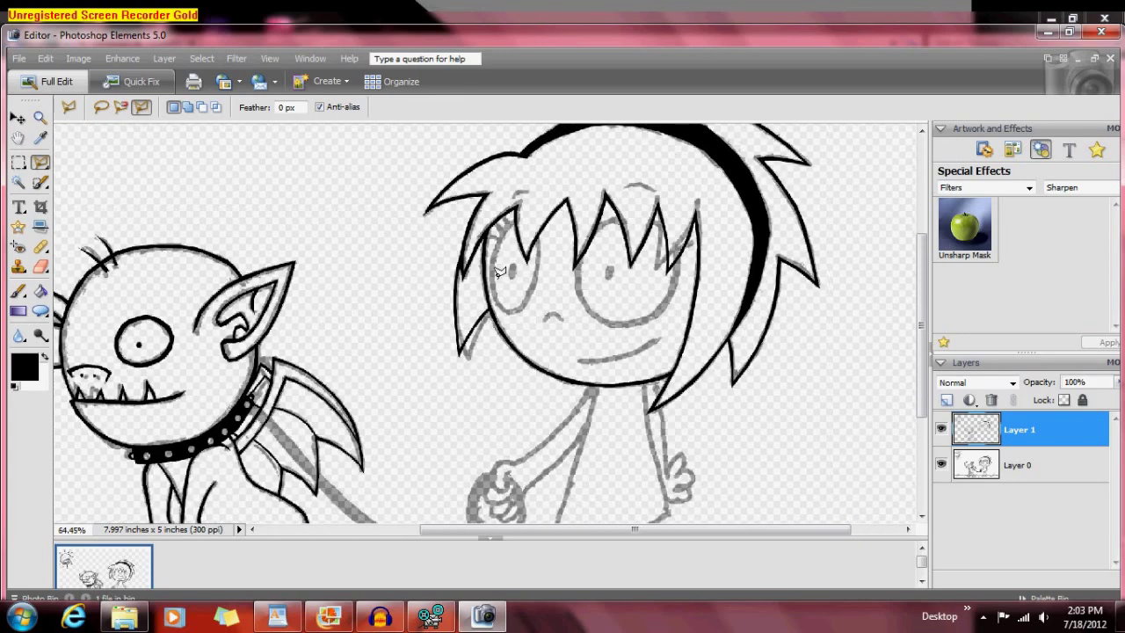
scroll(317, 508, "down", 5)
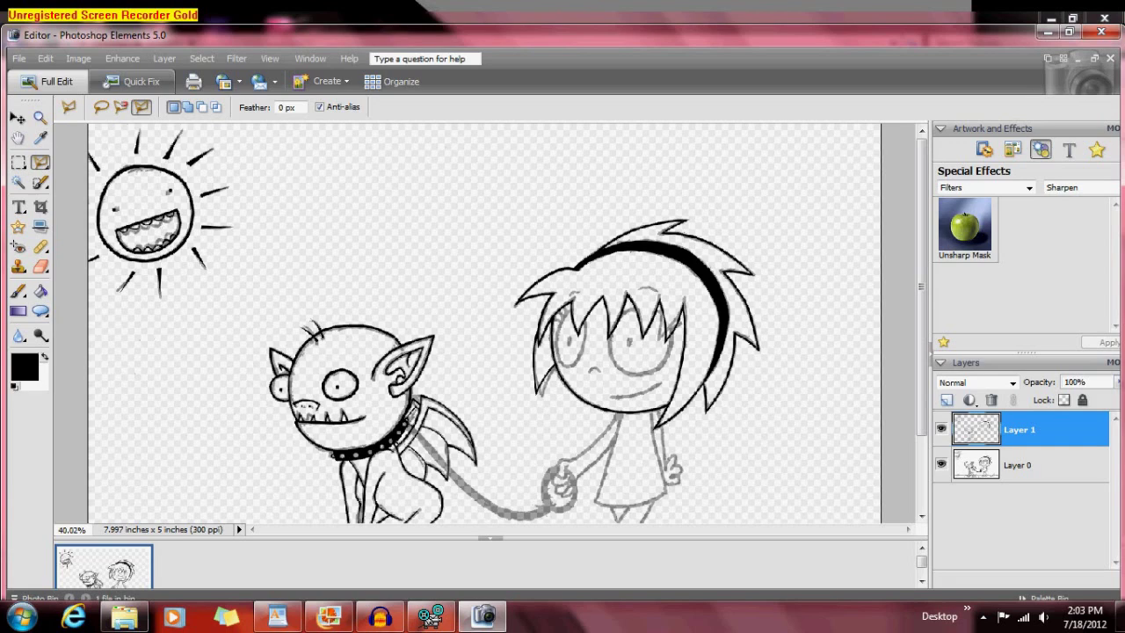
scroll(492, 337, "down", 2)
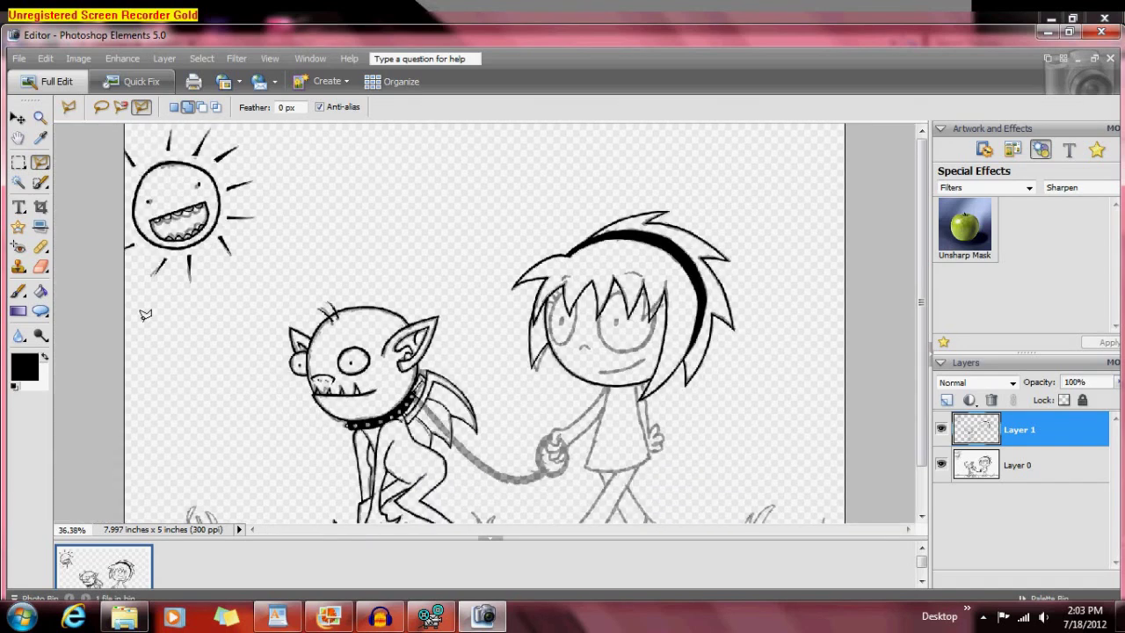
left_click(18, 291)
scroll(632, 303, "up", 5)
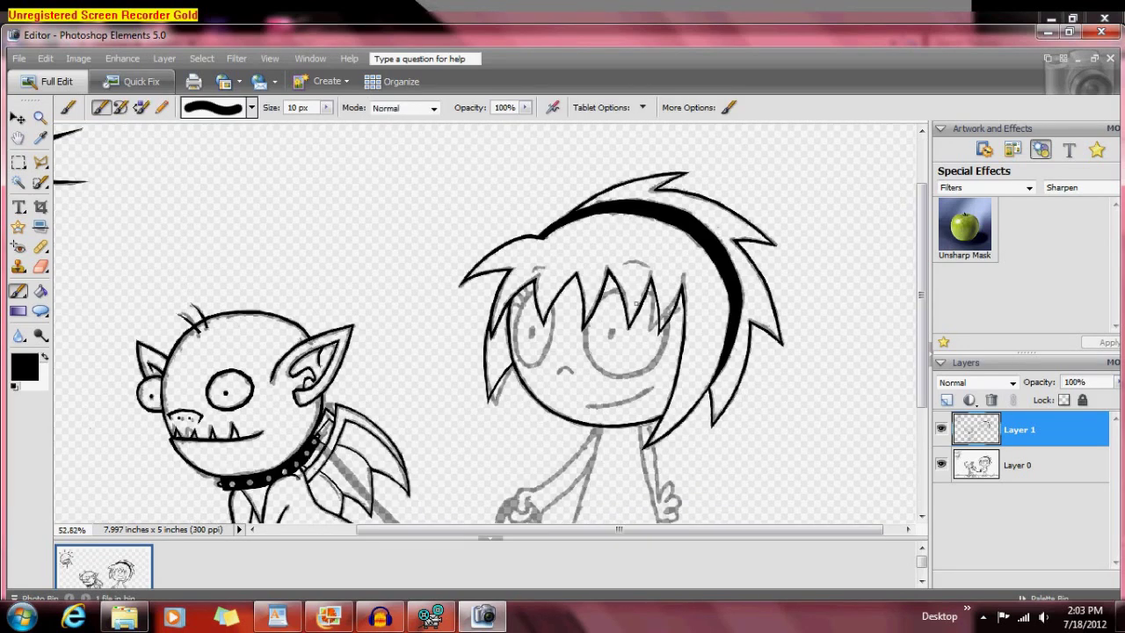
mouse_move(600, 266)
left_mouse_down()
mouse_move(571, 283)
mouse_move(545, 327)
mouse_move(540, 376)
mouse_move(566, 423)
mouse_move(641, 433)
mouse_move(703, 351)
mouse_move(683, 340)
left_mouse_up()
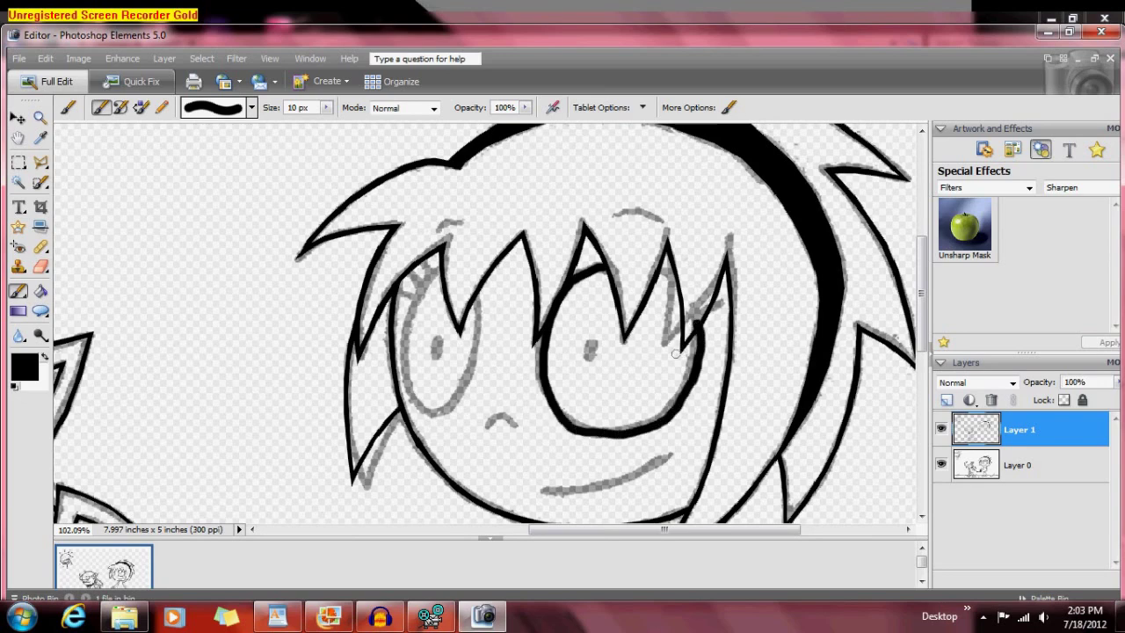
key("ctrl+z")
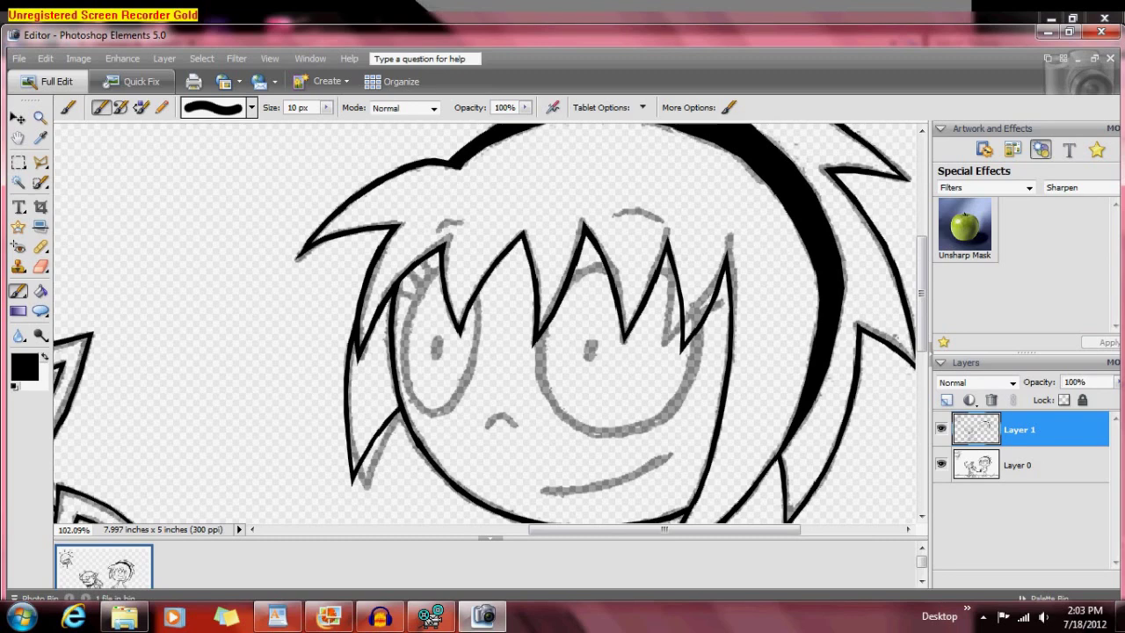
Try a rectangular and an elliptical marquee selection over the smaller eye and the hair beside it, and deselect
key("l")
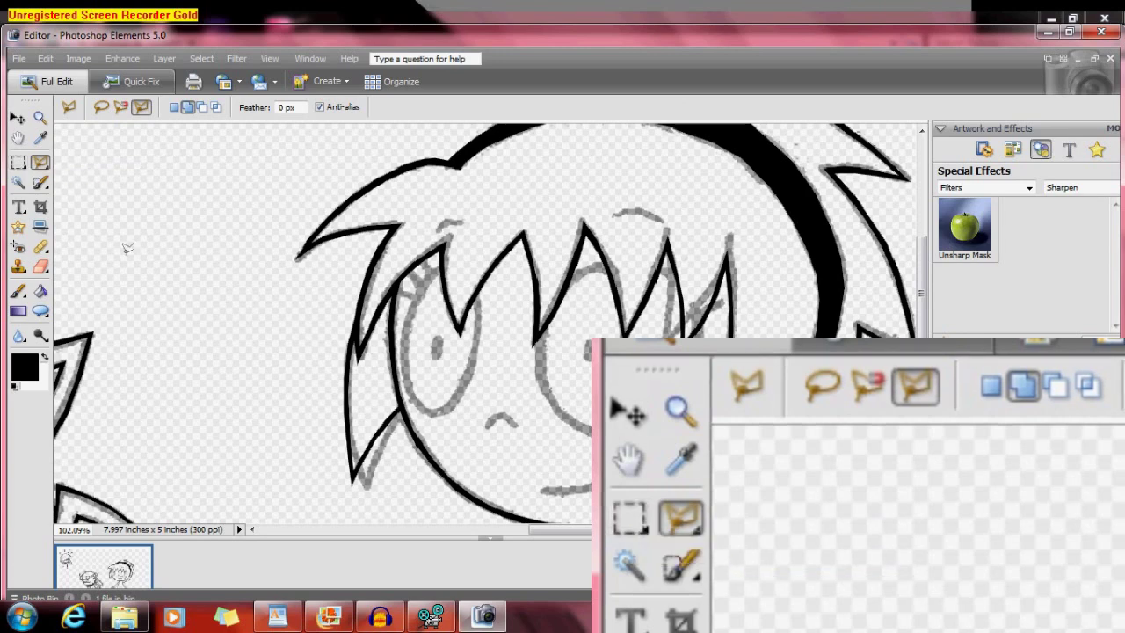
left_click(18, 164)
left_click_drag(188, 173, 493, 443)
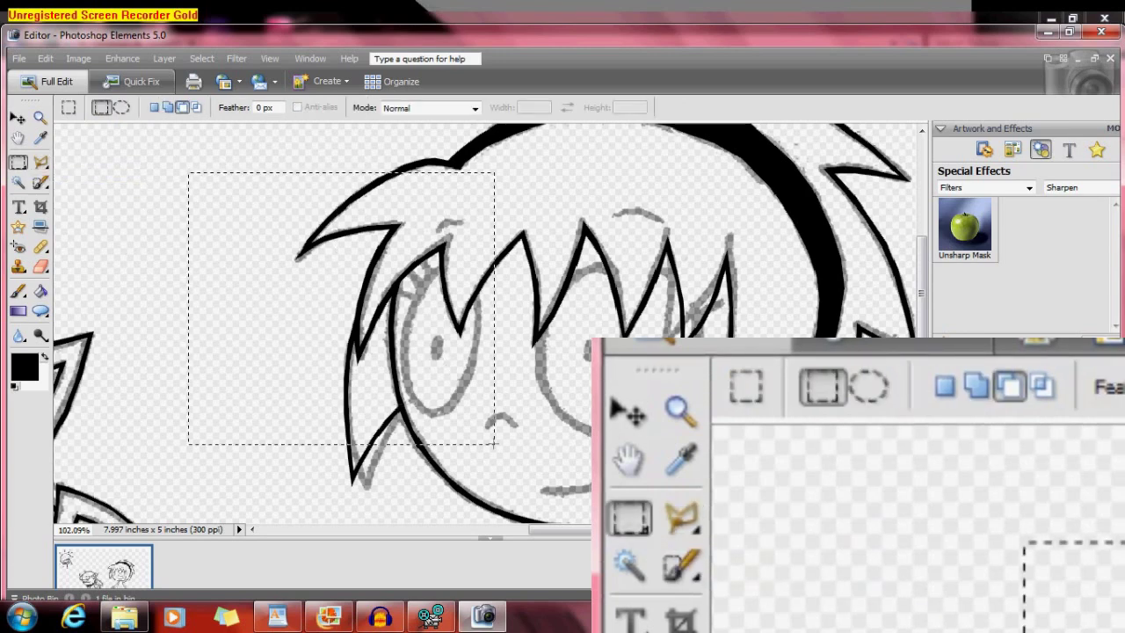
key("shift+m")
left_click(155, 107)
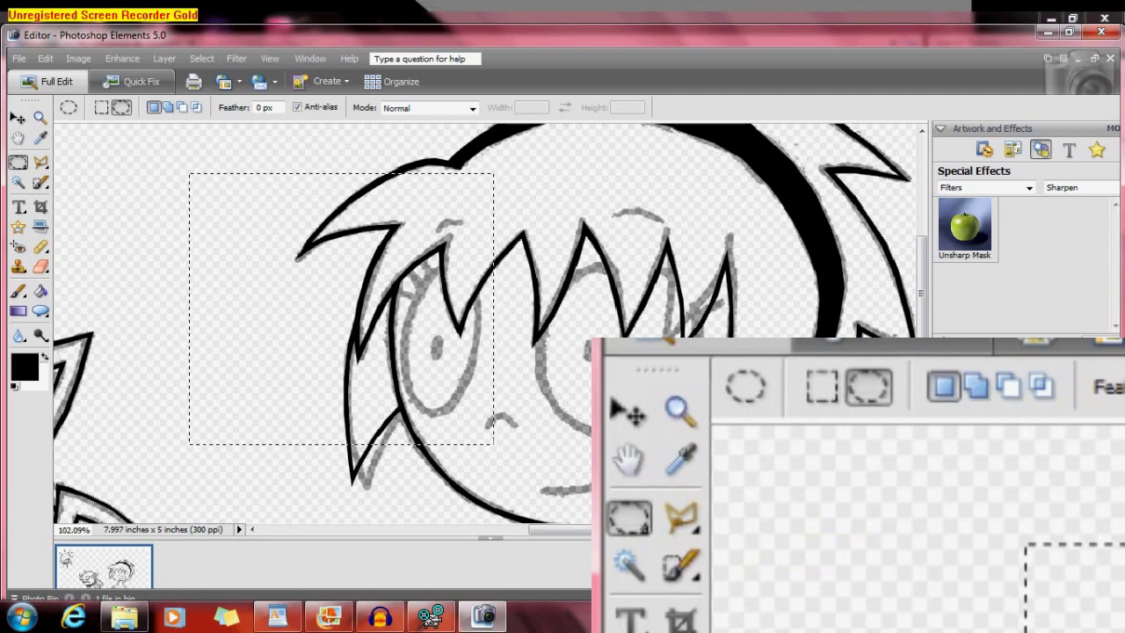
left_click_drag(139, 174, 492, 449)
left_click(259, 297)
Try a freehand Lasso selection in the empty area beside the girl's hair
left_click(40, 163)
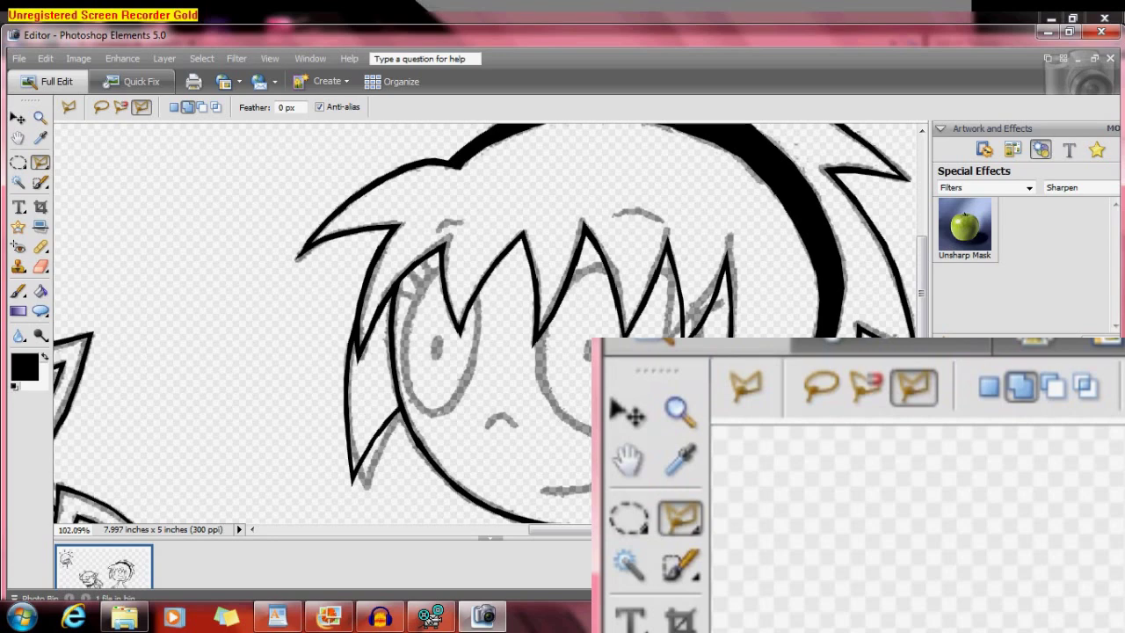
left_click(101, 107)
mouse_move(290, 186)
left_mouse_down()
mouse_move(189, 233)
mouse_move(259, 332)
mouse_move(329, 246)
mouse_move(336, 181)
mouse_move(293, 186)
left_mouse_up()
Try a Magnetic Lasso selection running along the hair and the smaller eye, and deselect it
left_click(121, 107)
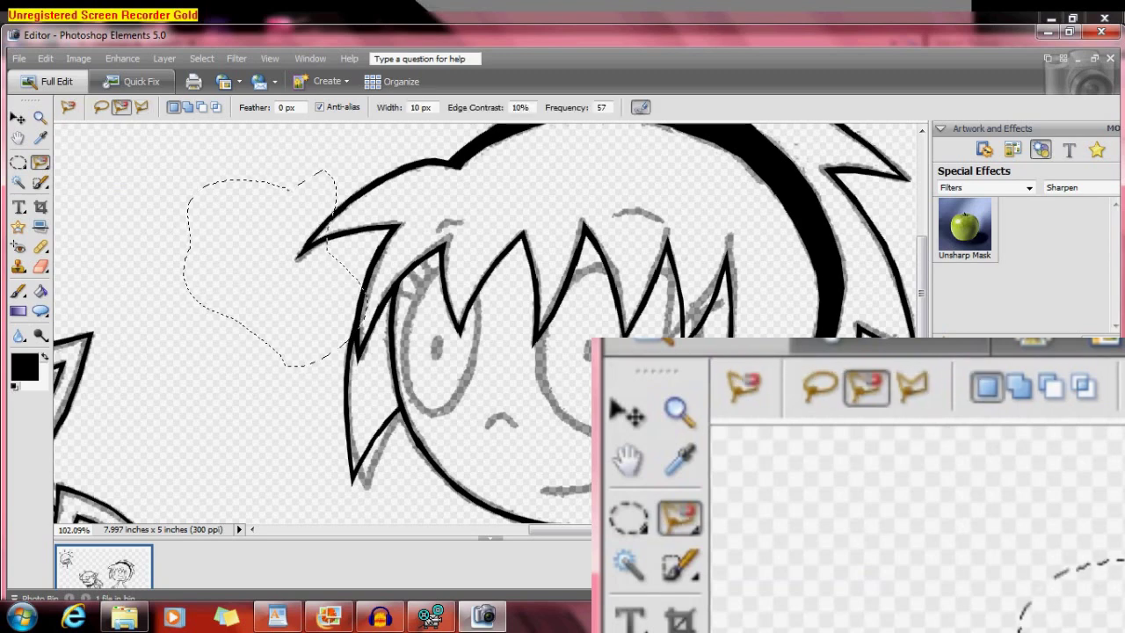
left_click(172, 162)
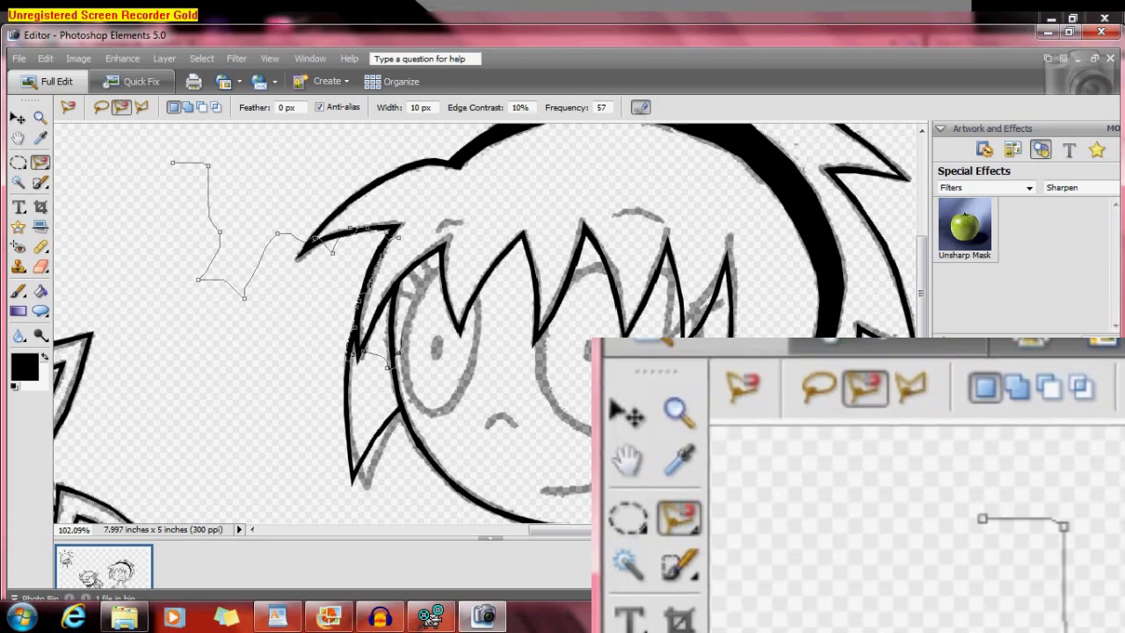
left_click_drag(409, 293, 437, 269)
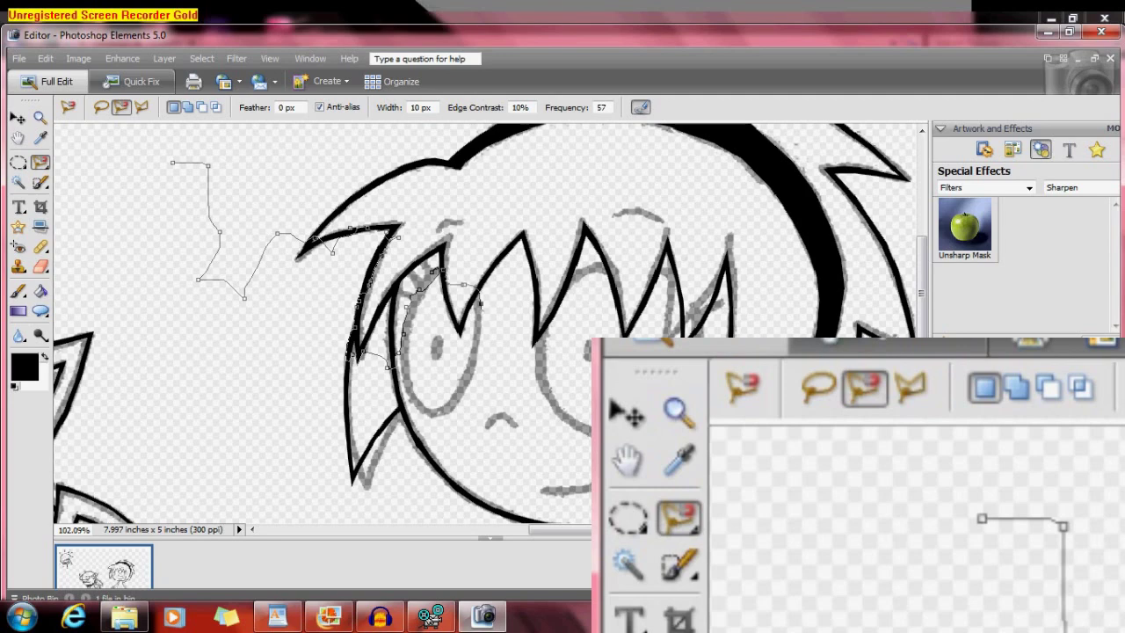
left_click(172, 163)
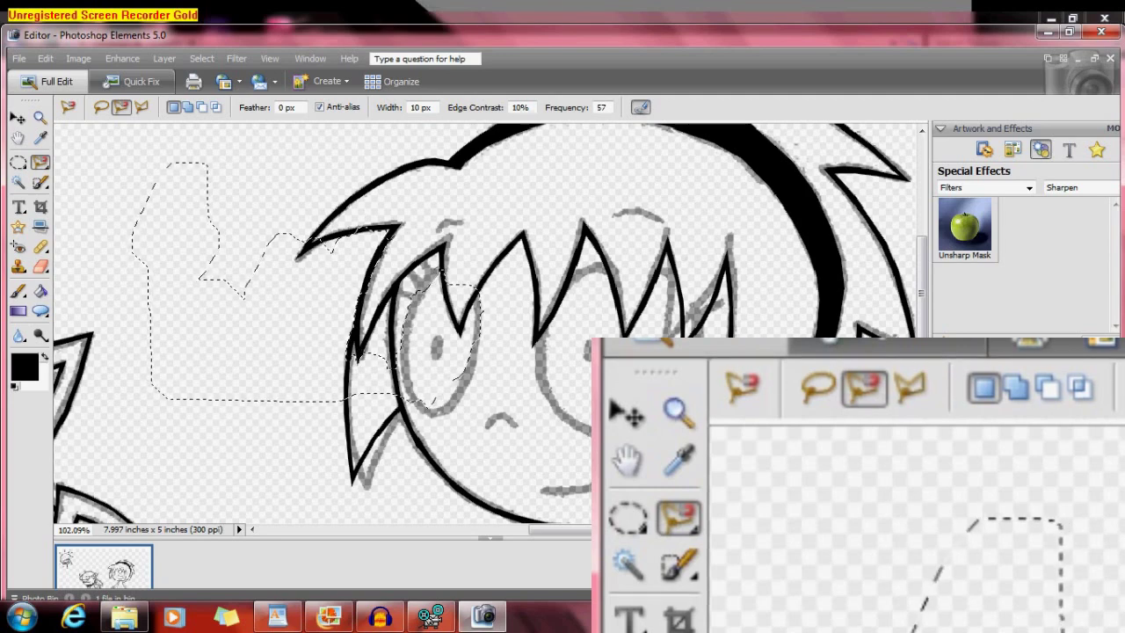
key("ctrl+d")
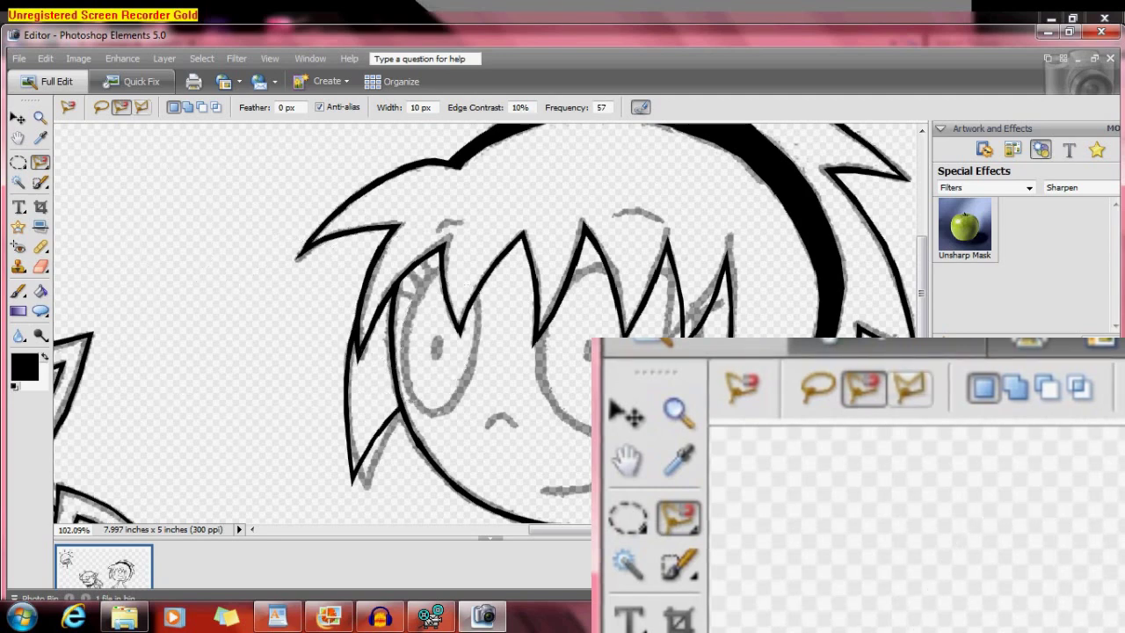
Try the Polygonal Lasso in new-selection mode by outlining a closed shape beside the hair, and deselect it
left_click(141, 107)
left_click(173, 107)
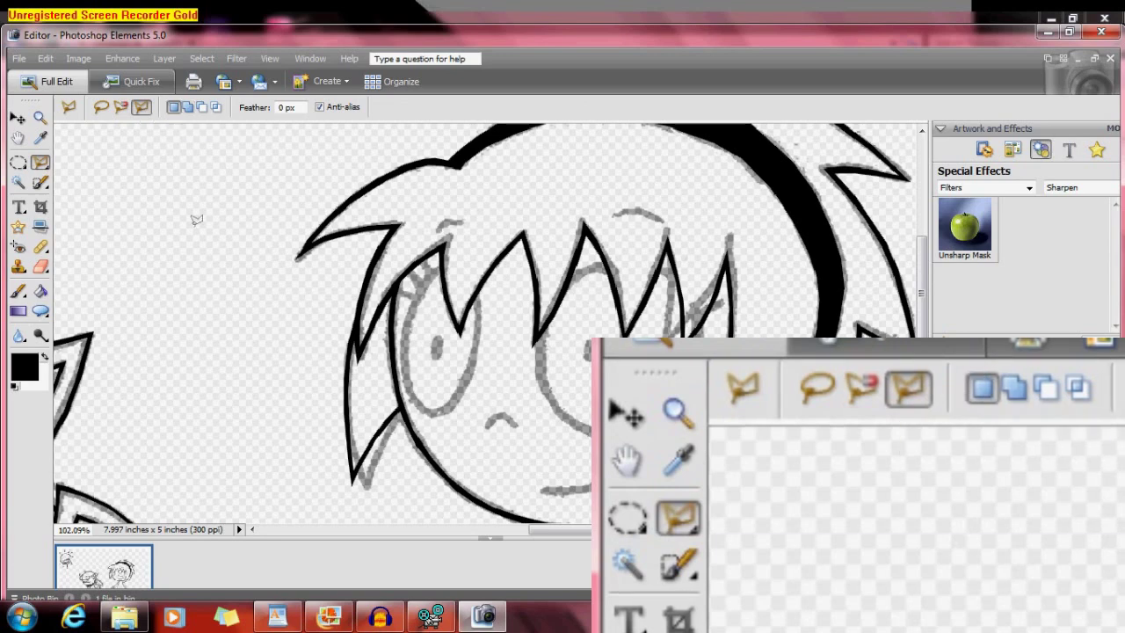
left_click(177, 189)
left_click(293, 185)
left_click(283, 270)
left_click(168, 279)
left_click(123, 187)
left_click(185, 158)
left_click(282, 158)
left_click(364, 173)
left_click(329, 312)
left_click(181, 322)
left_click(110, 260)
left_click(95, 175)
left_click(156, 148)
double_click(197, 151)
key("ctrl+d")
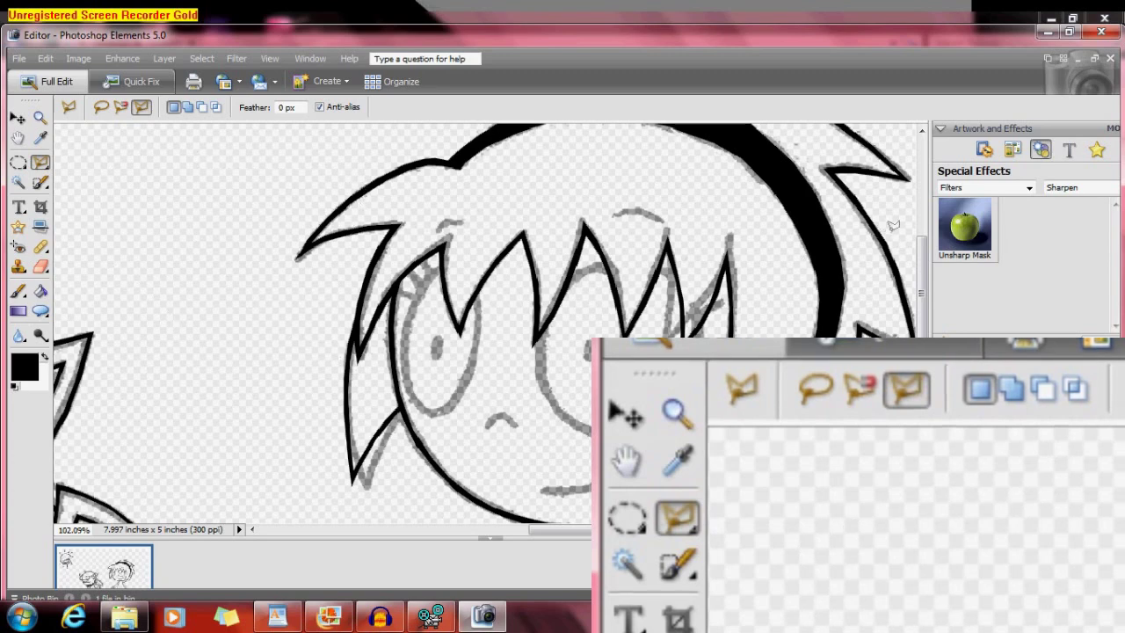
Select the sketched outline ring of the girl's smaller eye with the Polygonal Lasso
scroll(921, 263, "down", 2)
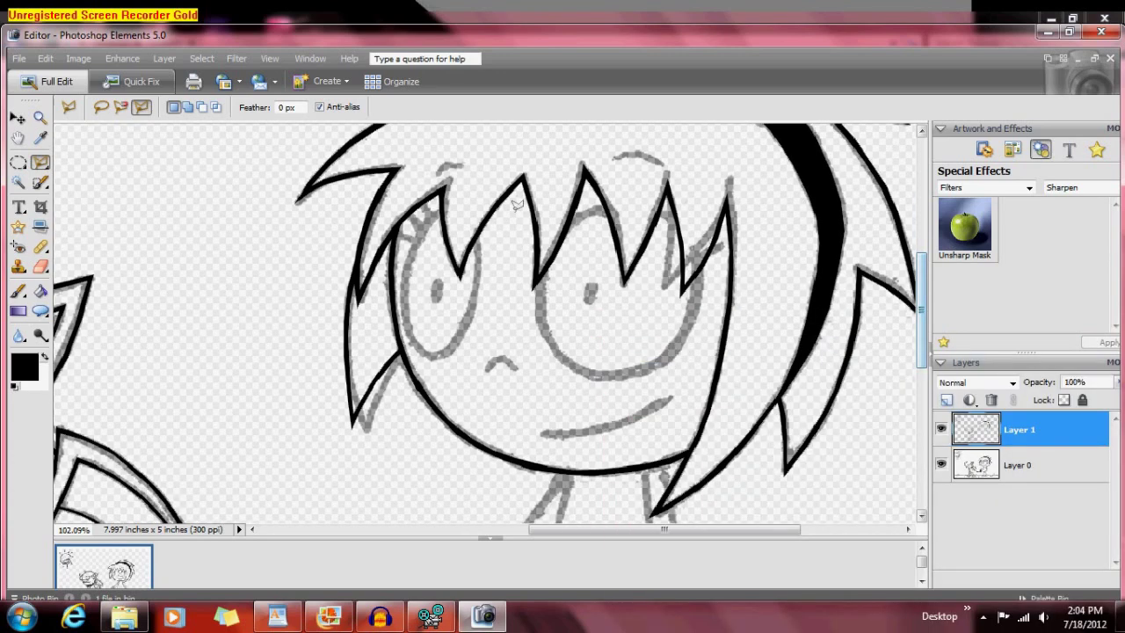
scroll(515, 207, "up", 5)
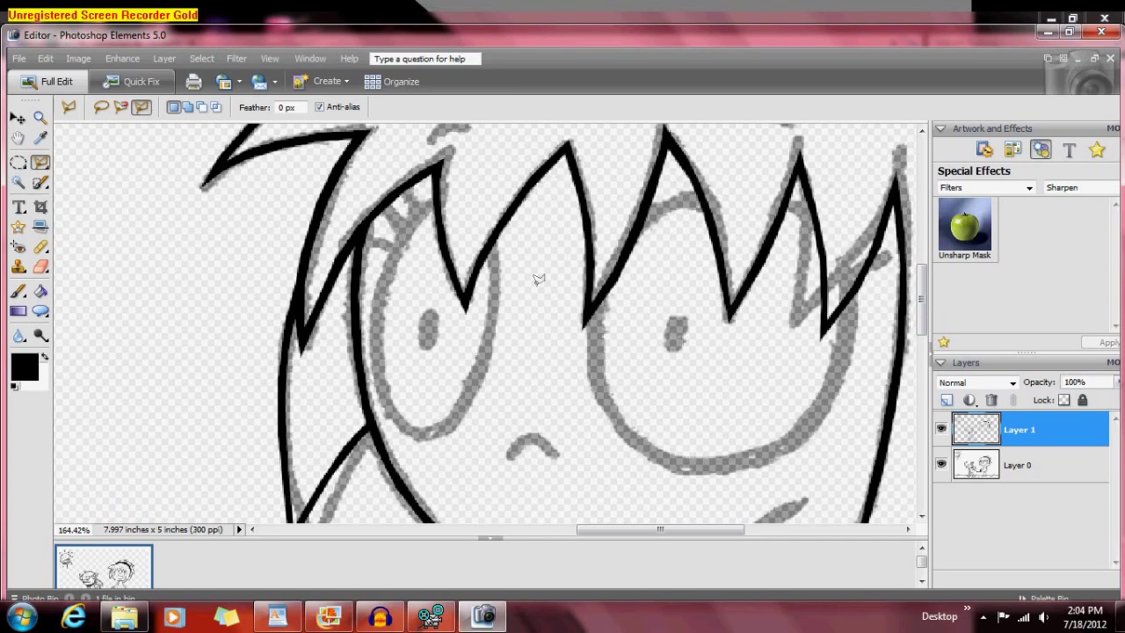
scroll(519, 311, "down", 1)
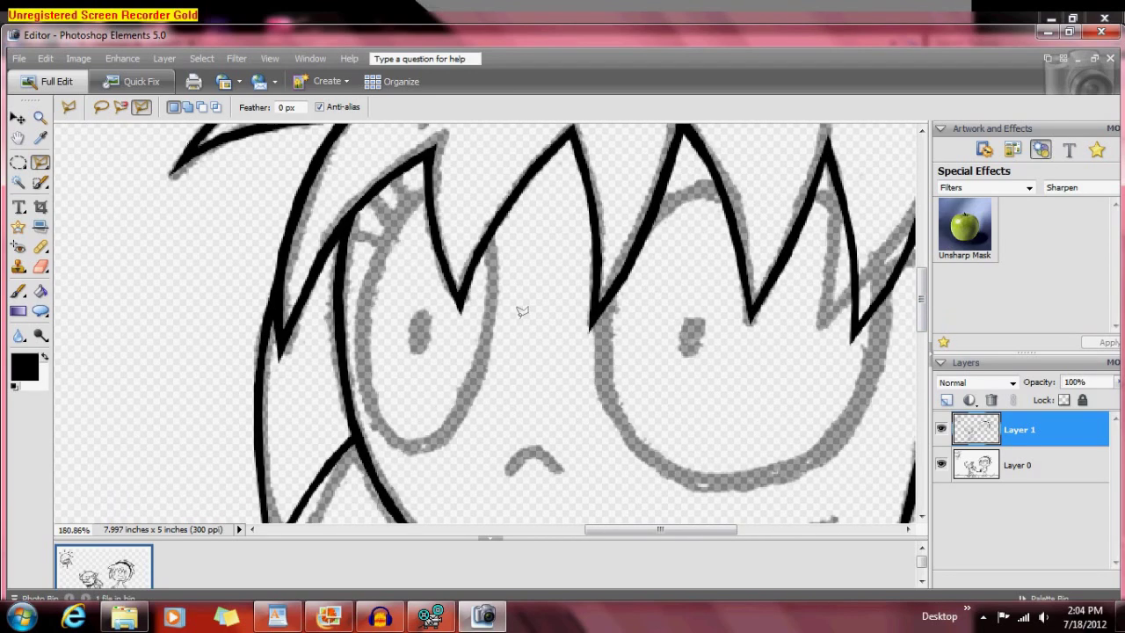
left_click(427, 180)
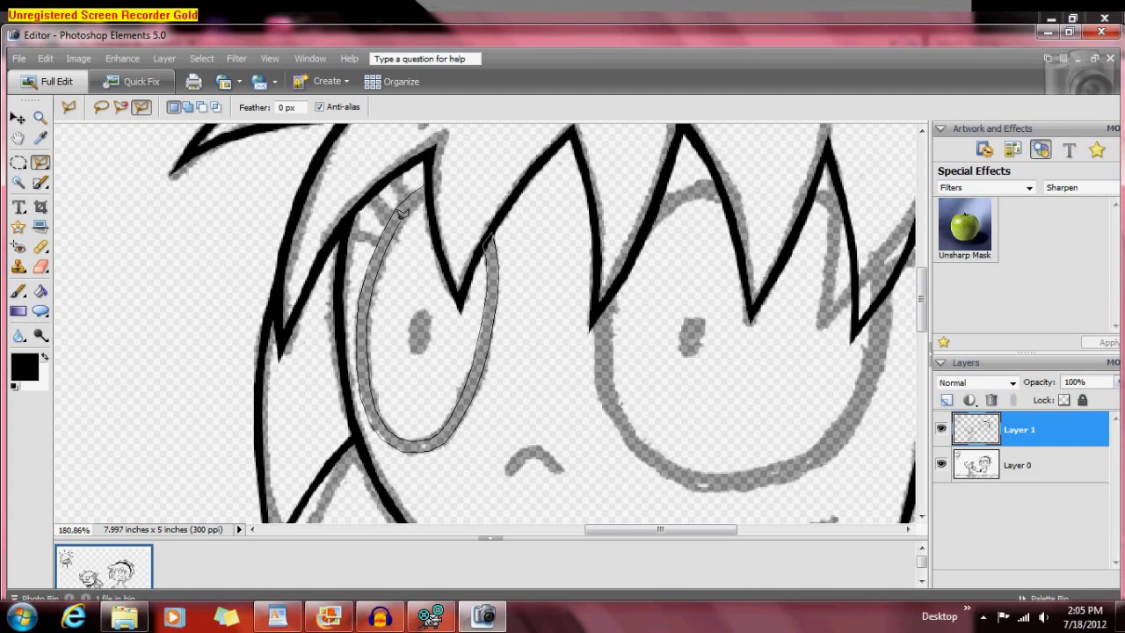
left_click(424, 188)
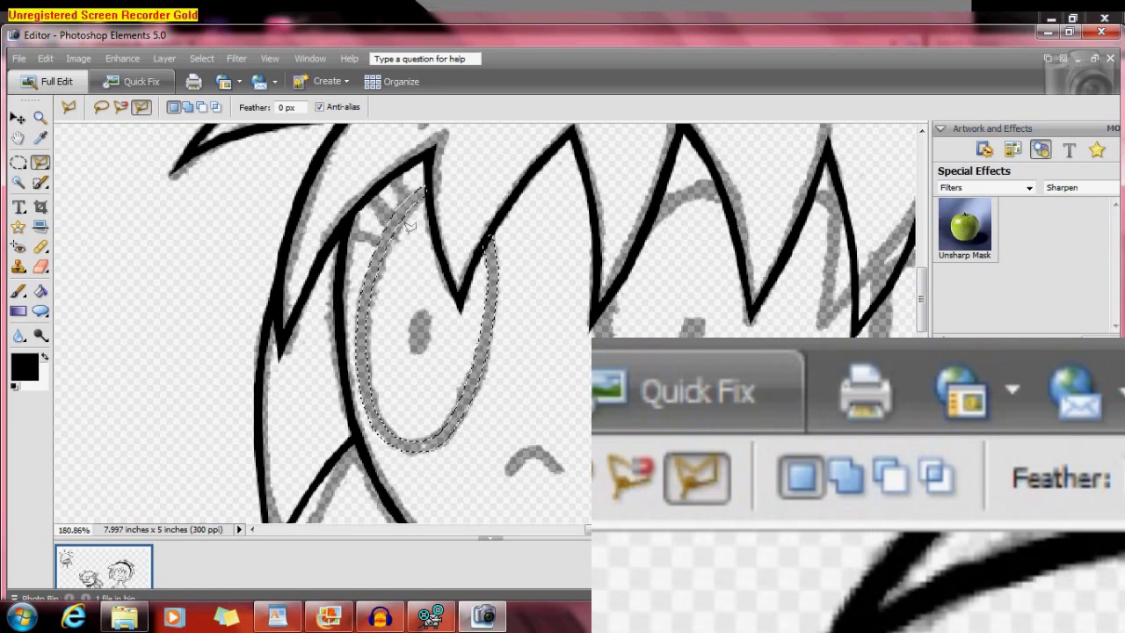
Try subtracting a section of the smaller eye's outer edge from the selection with the Polygonal Lasso
key("shift")
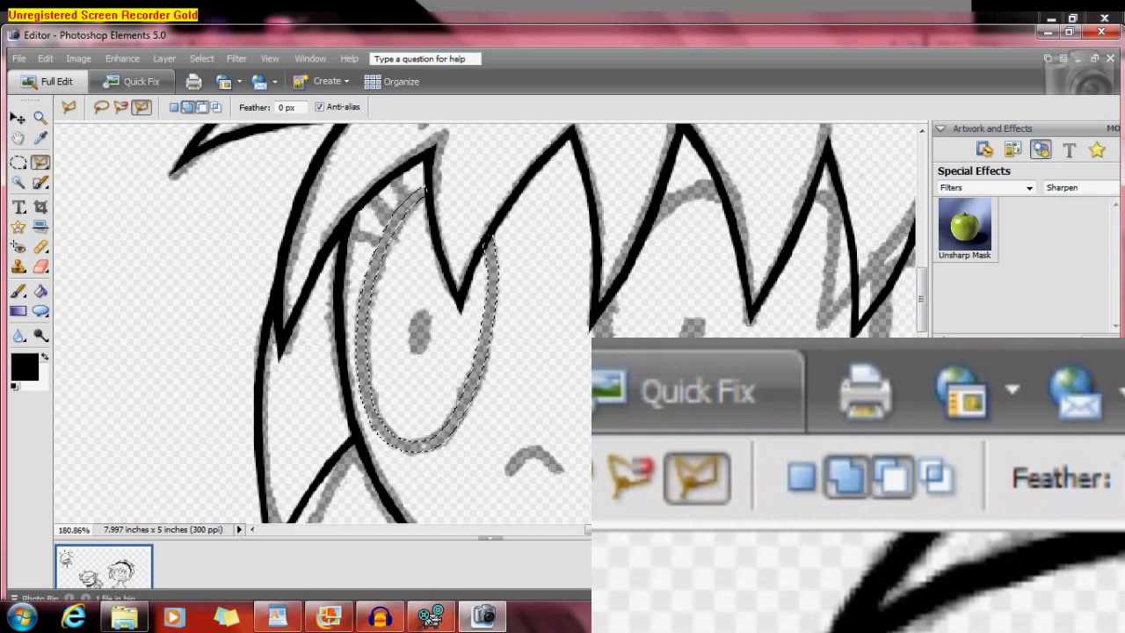
left_click(202, 107)
left_click(386, 355)
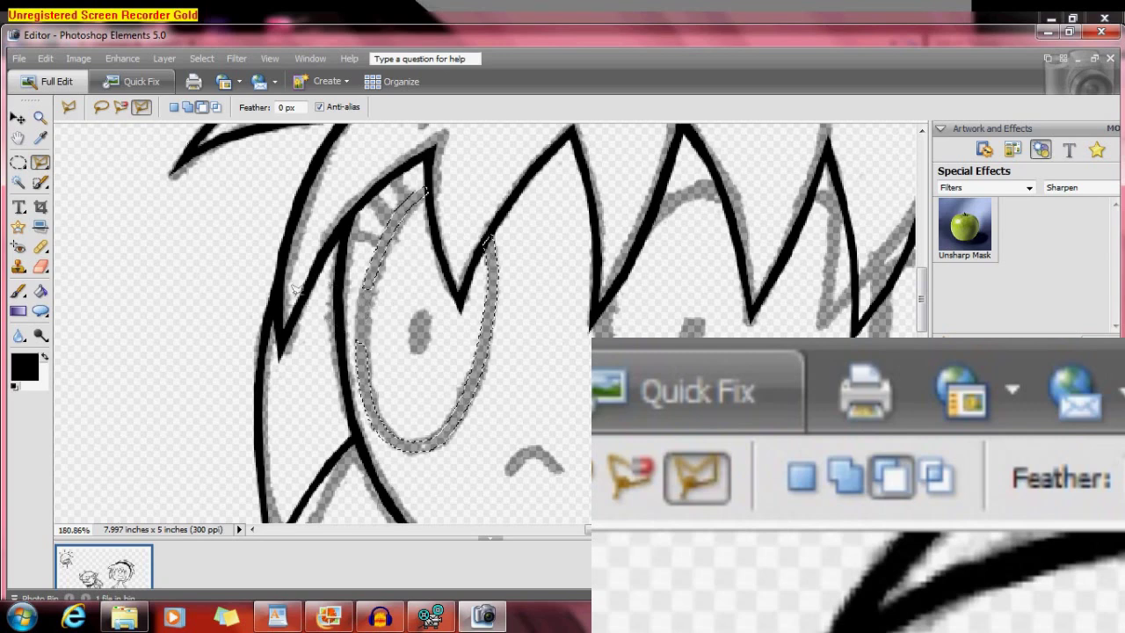
Try intersecting the eye outline selection with another Polygonal Lasso area and undo the result
left_click(216, 107)
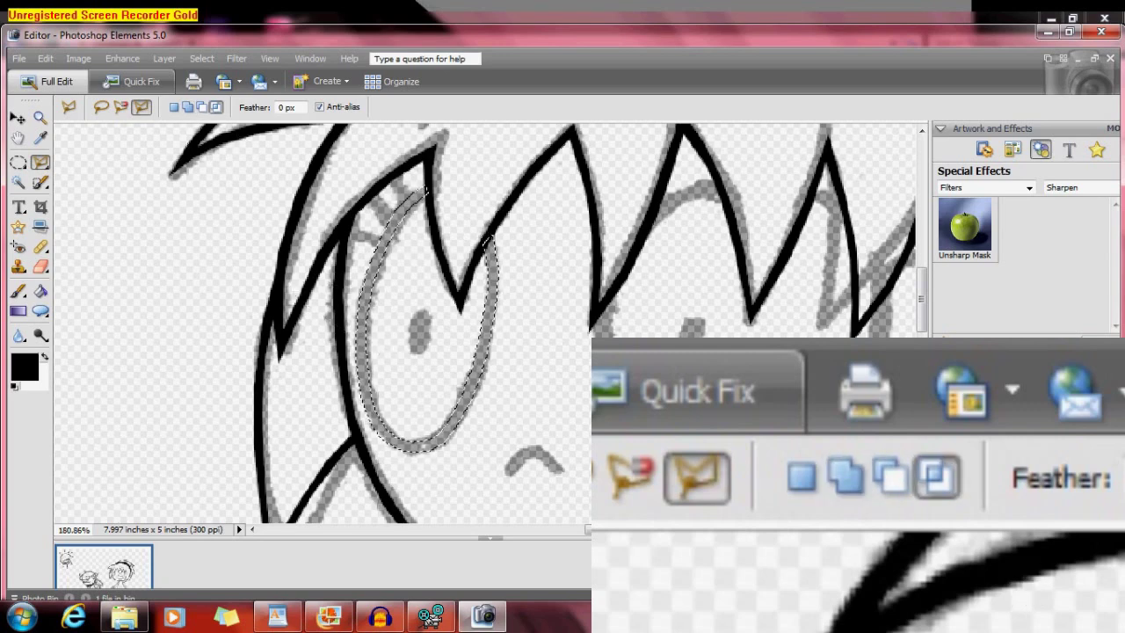
double_click(293, 286)
key("ctrl+z")
Add the smaller eye's sketched eyelashes to the selection with the Polygonal Lasso in add-to-selection mode
left_click(203, 107)
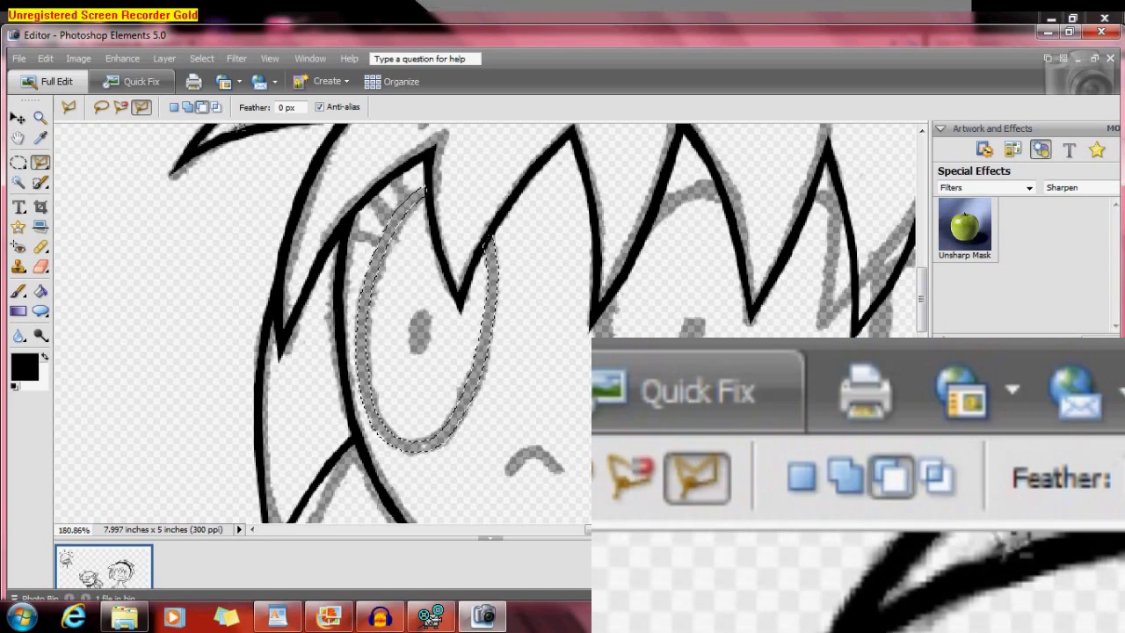
left_click(188, 107)
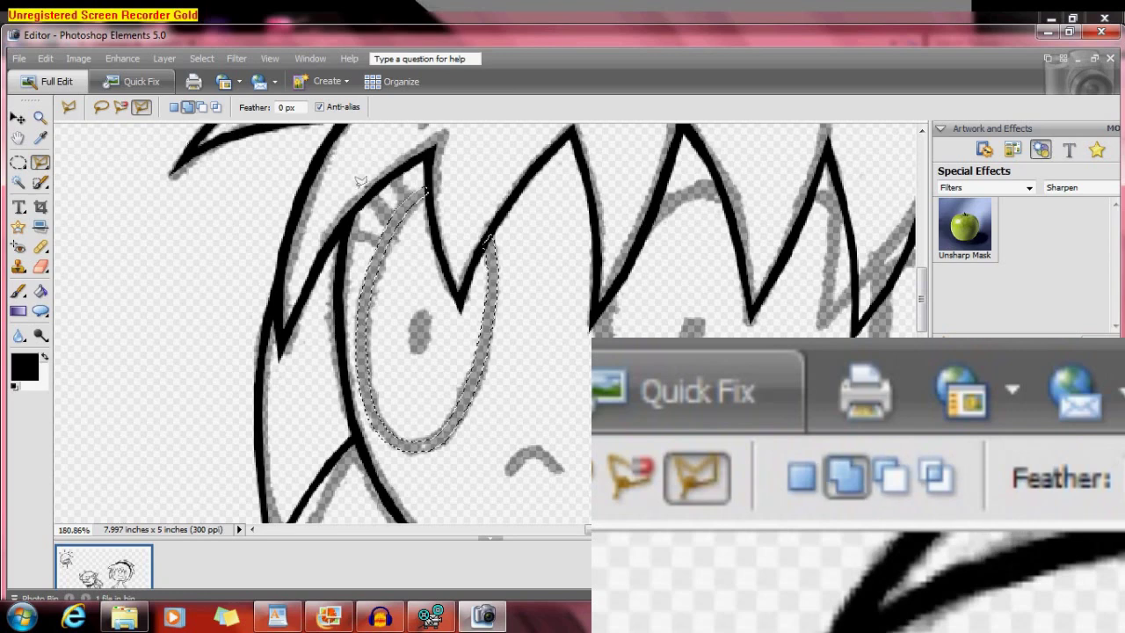
scroll(360, 181, "up", 1)
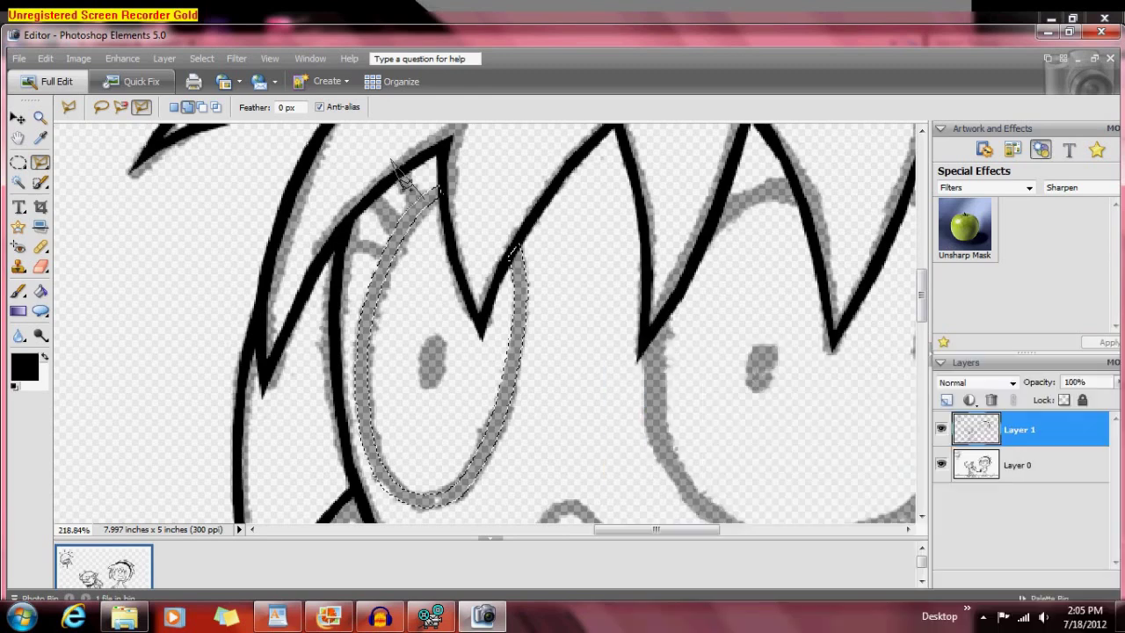
left_click(412, 205)
left_click(397, 225)
left_click(386, 247)
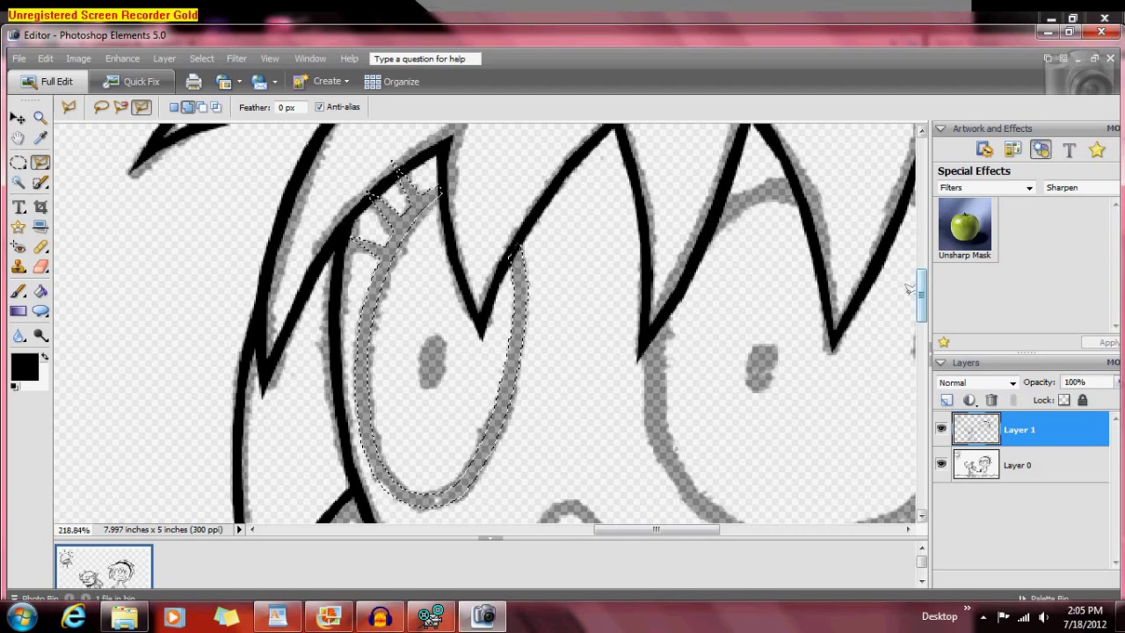
Add both of the girl's pupils to the selection with the Elliptical Marquee
left_click_drag(921, 296, 921, 299)
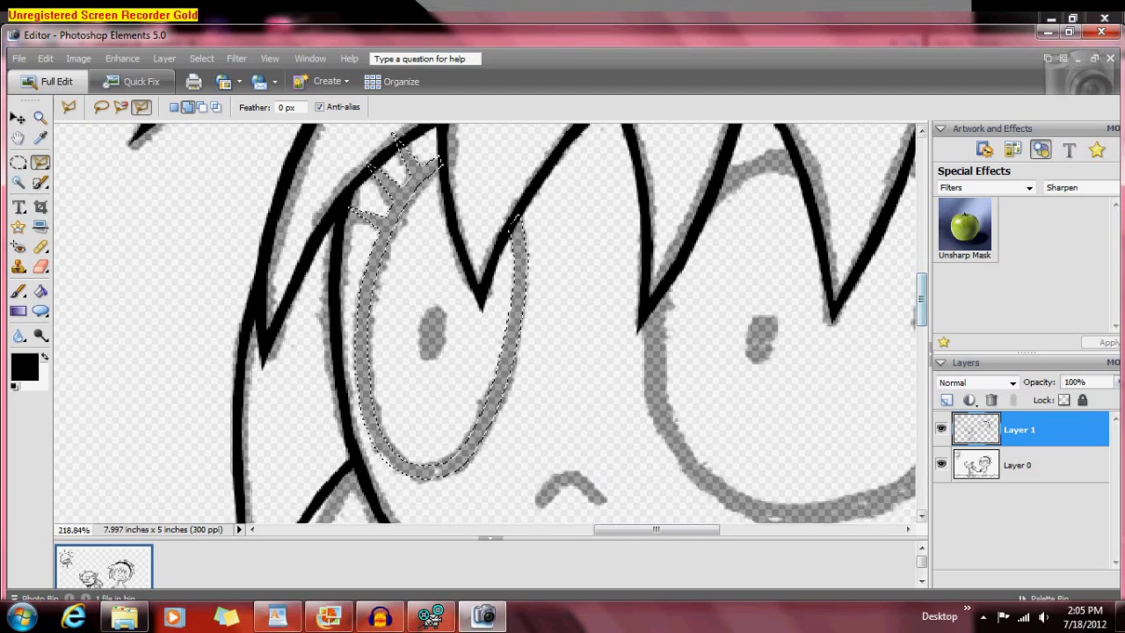
left_click(18, 163)
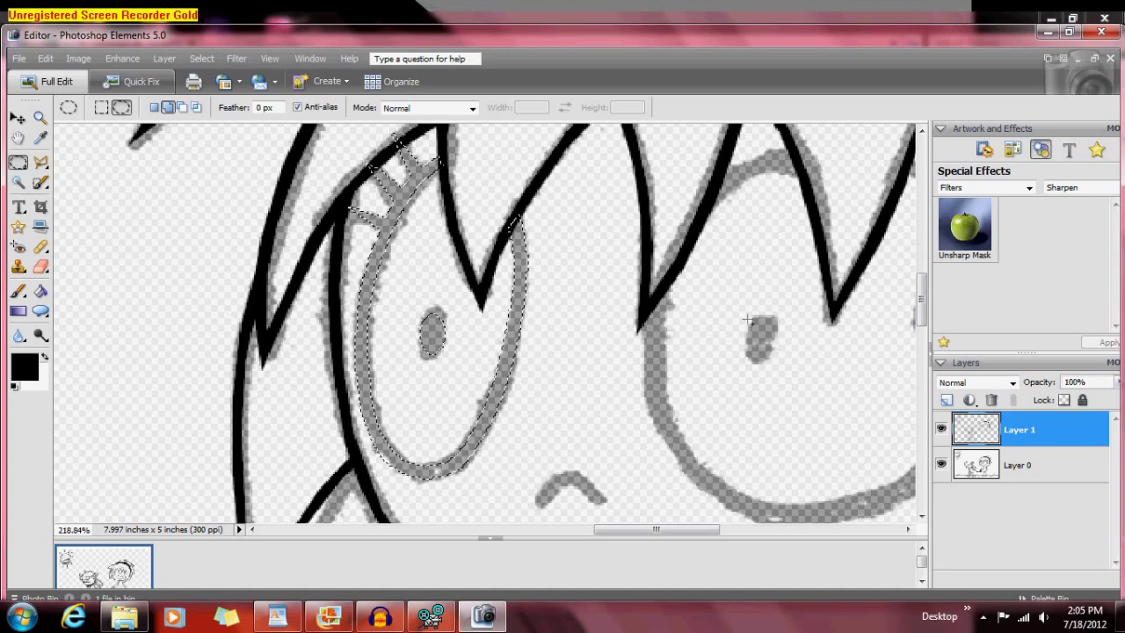
left_click_drag(773, 363, 770, 359)
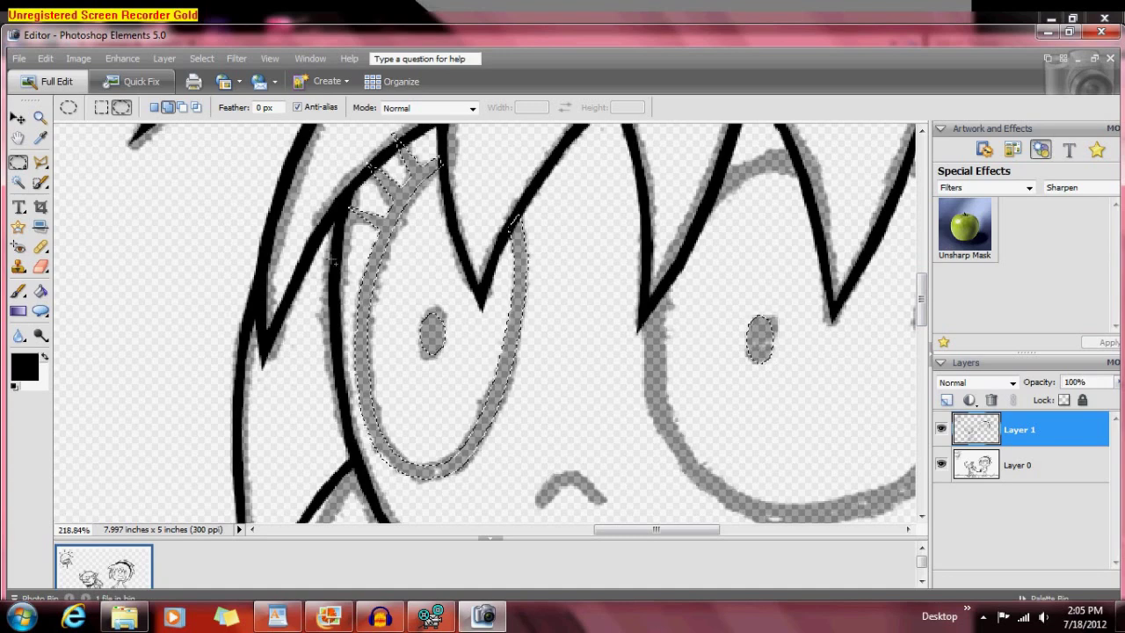
Add both of the girl's sketched eyebrows to the selection with the Polygonal Lasso
key("l")
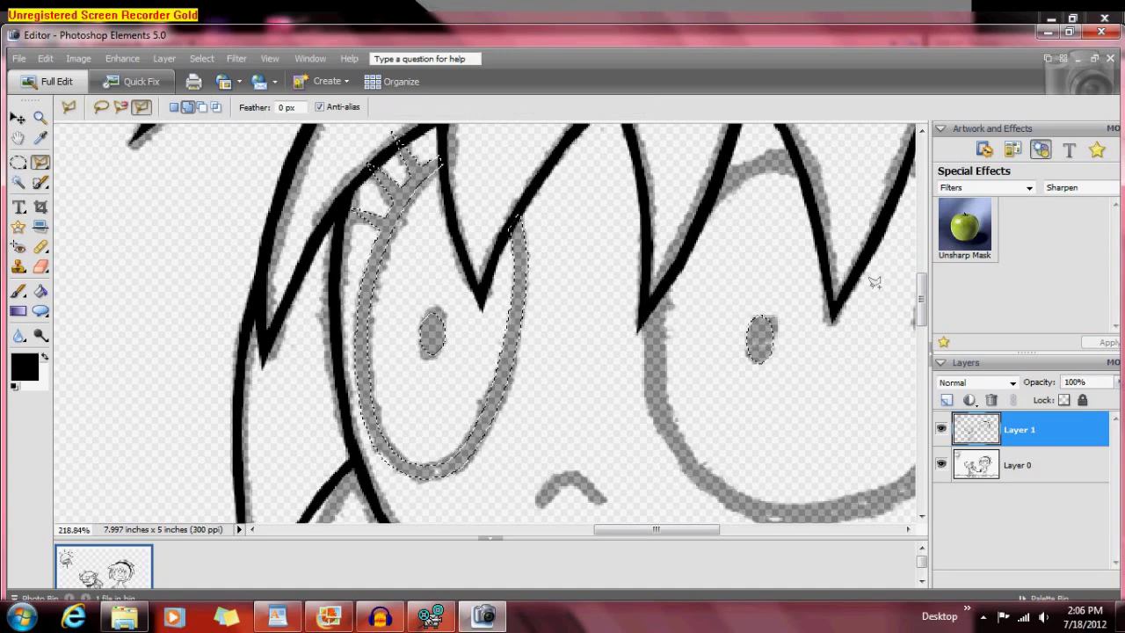
scroll(483, 325, "up", 3)
scroll(439, 257, "up", 1)
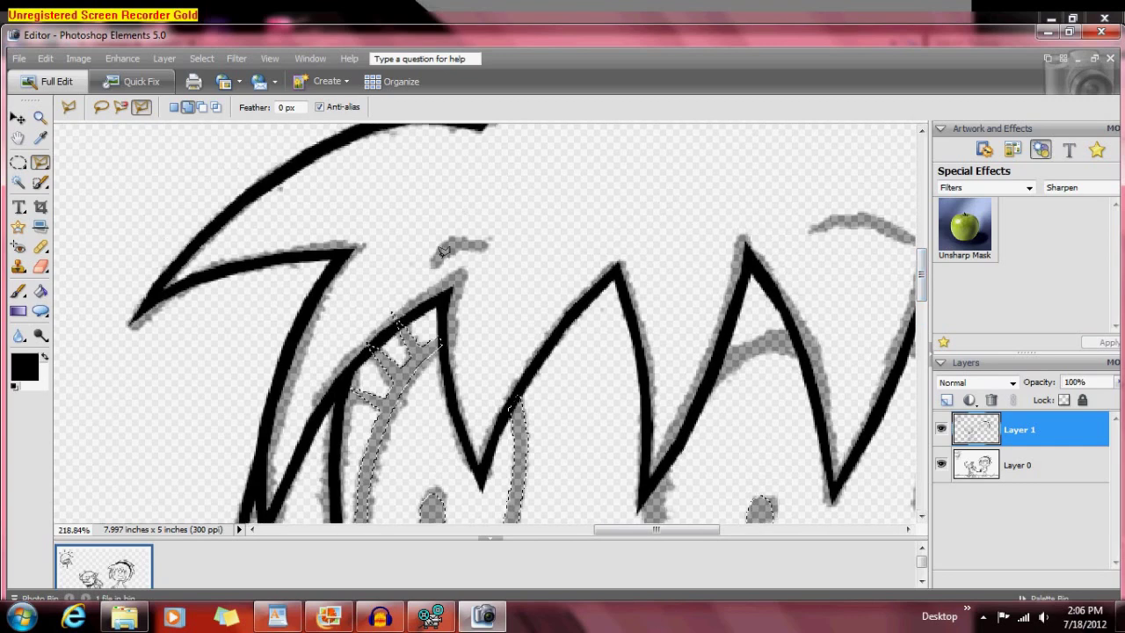
left_click_drag(473, 245, 497, 243)
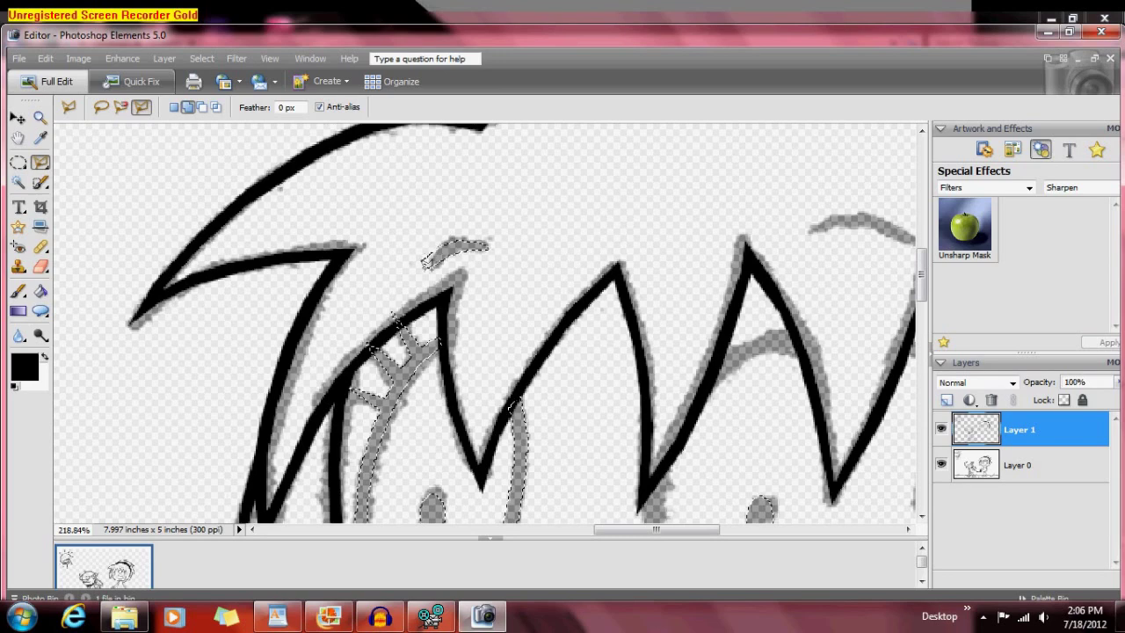
scroll(421, 255, "down", 4)
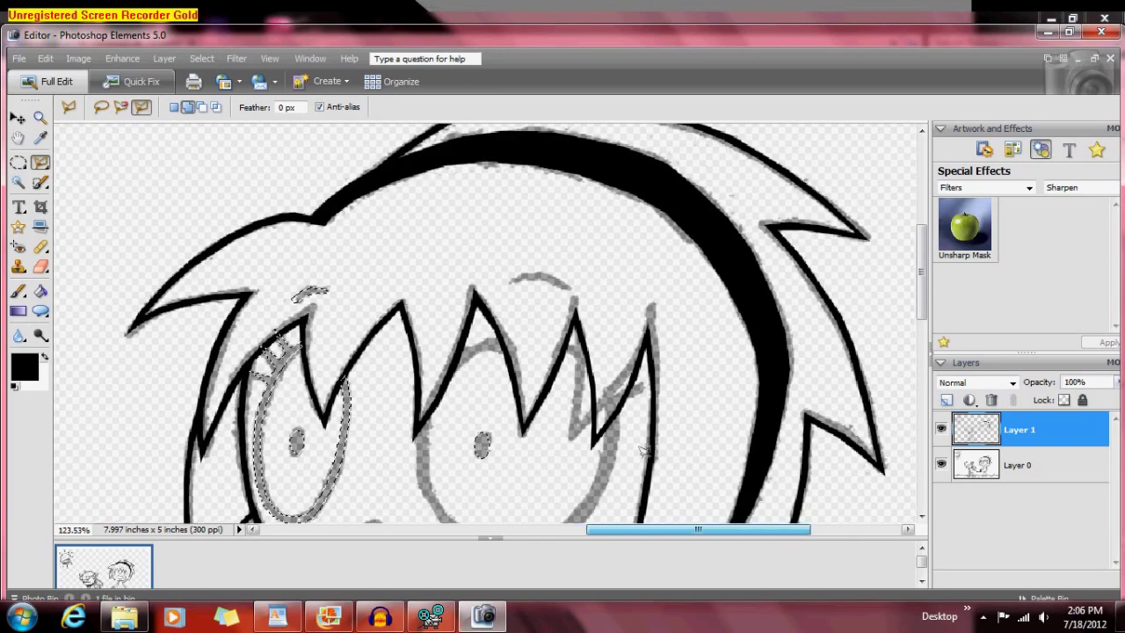
scroll(439, 332, "up", 3)
mouse_move(510, 277)
left_mouse_down()
mouse_move(565, 264)
mouse_move(632, 286)
mouse_move(579, 255)
mouse_move(518, 257)
left_mouse_up()
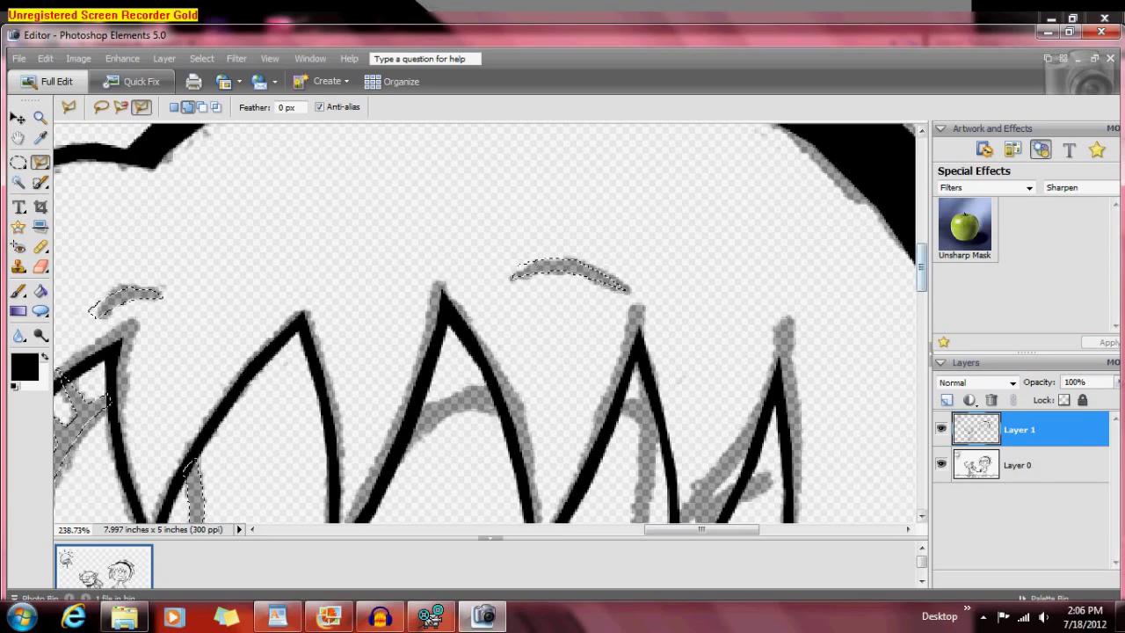
Add the larger eye's upper outline segments visible inside the hair spikes to the selection
scroll(484, 325, "down", 2)
scroll(503, 162, "down", 6)
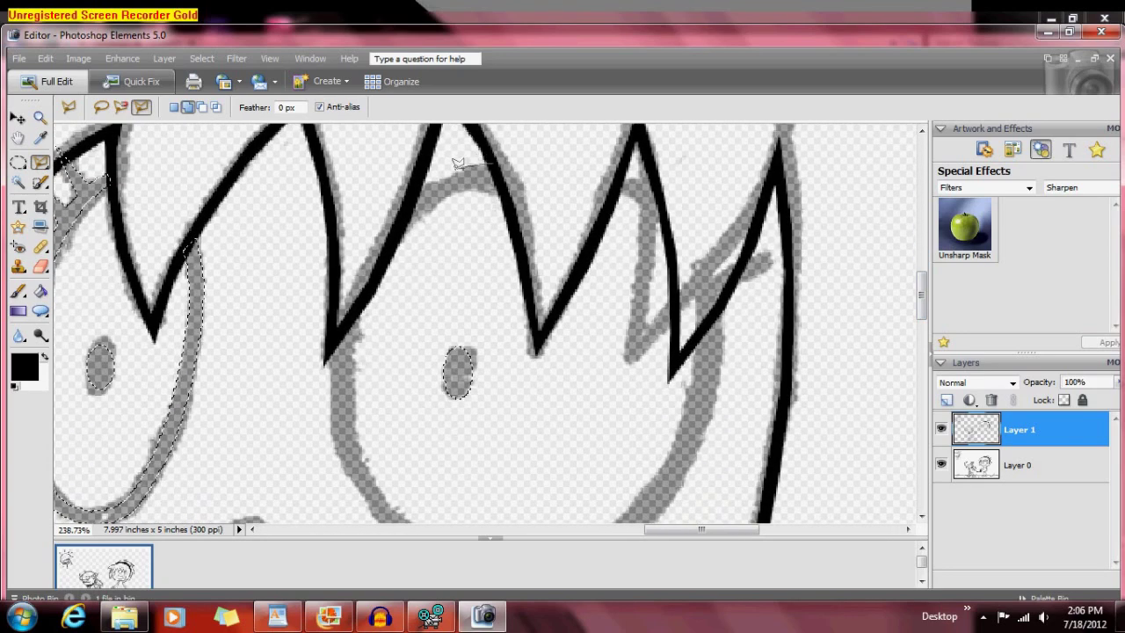
left_click(405, 212)
left_click_drag(432, 189, 497, 172)
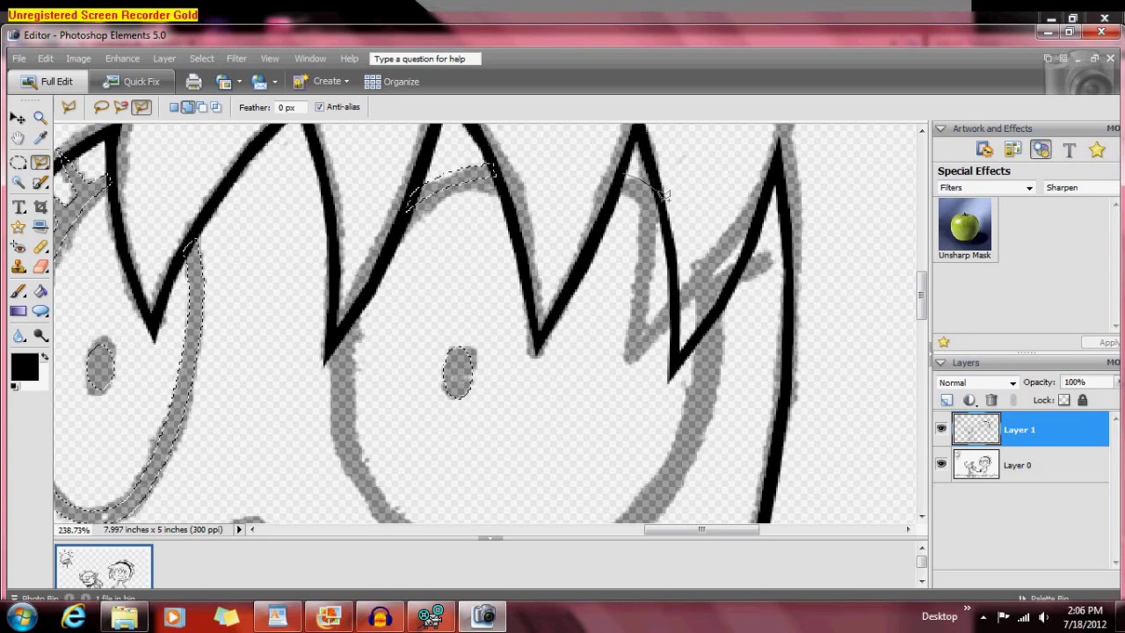
left_click(620, 176)
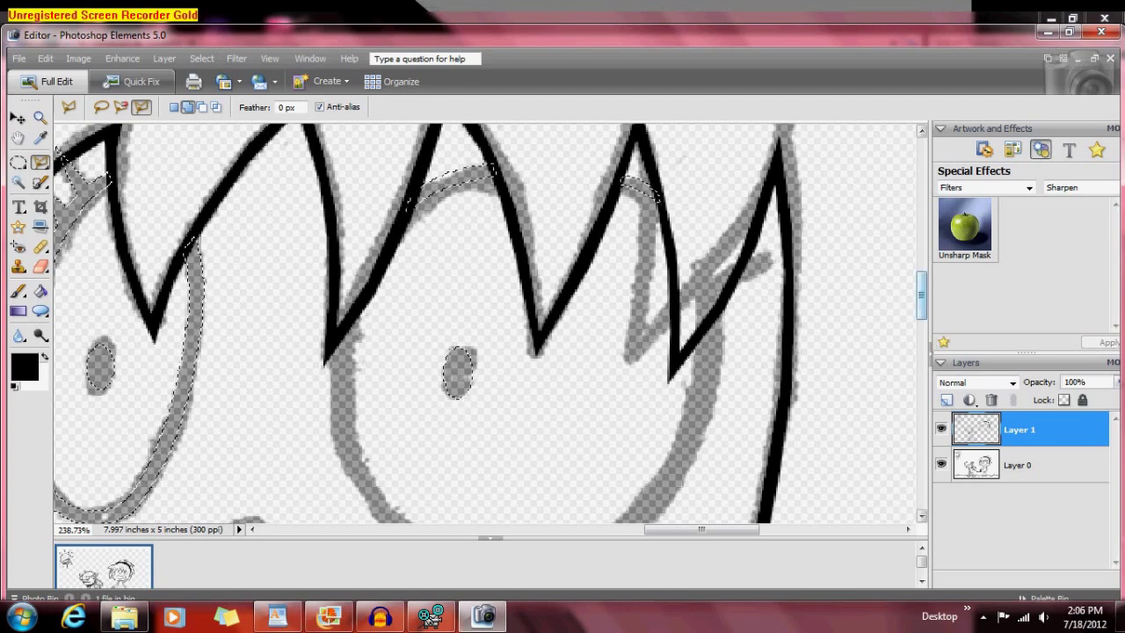
Add the larger eye's lower outline below the hair to the selection with the Polygonal Lasso
scroll(490, 323, "down", 2)
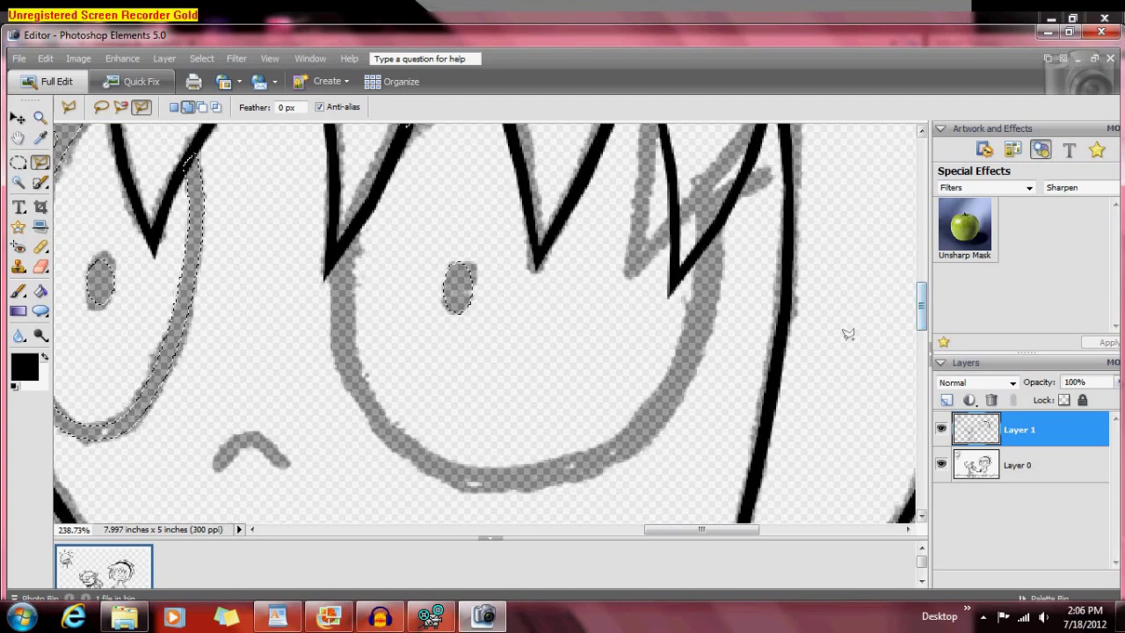
scroll(858, 326, "down", 1)
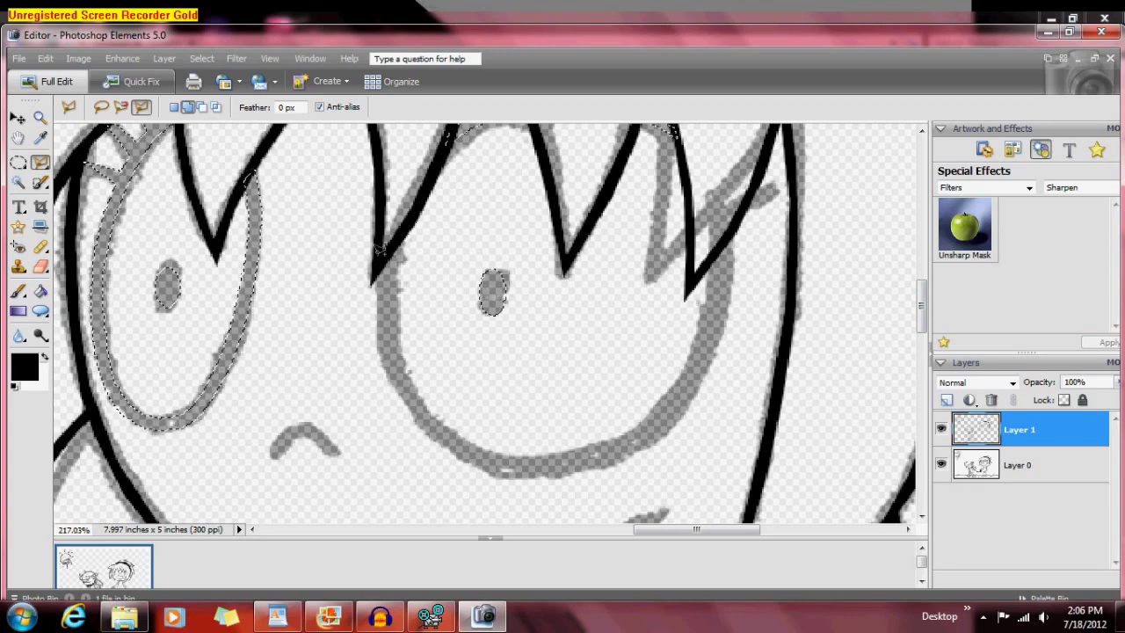
left_click(378, 285)
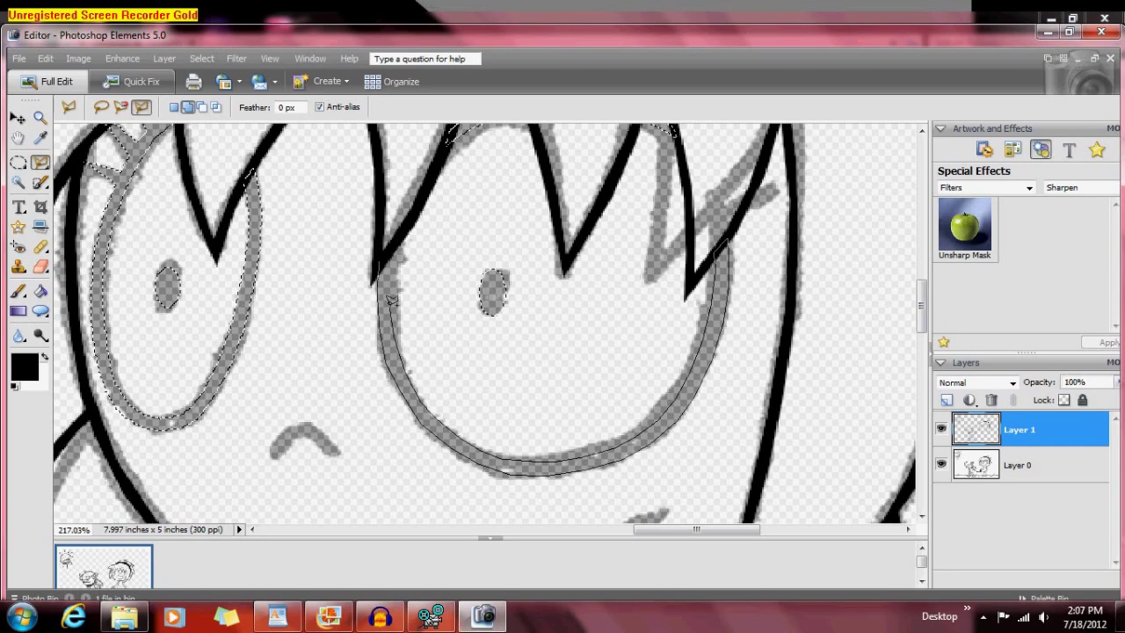
left_click(391, 242)
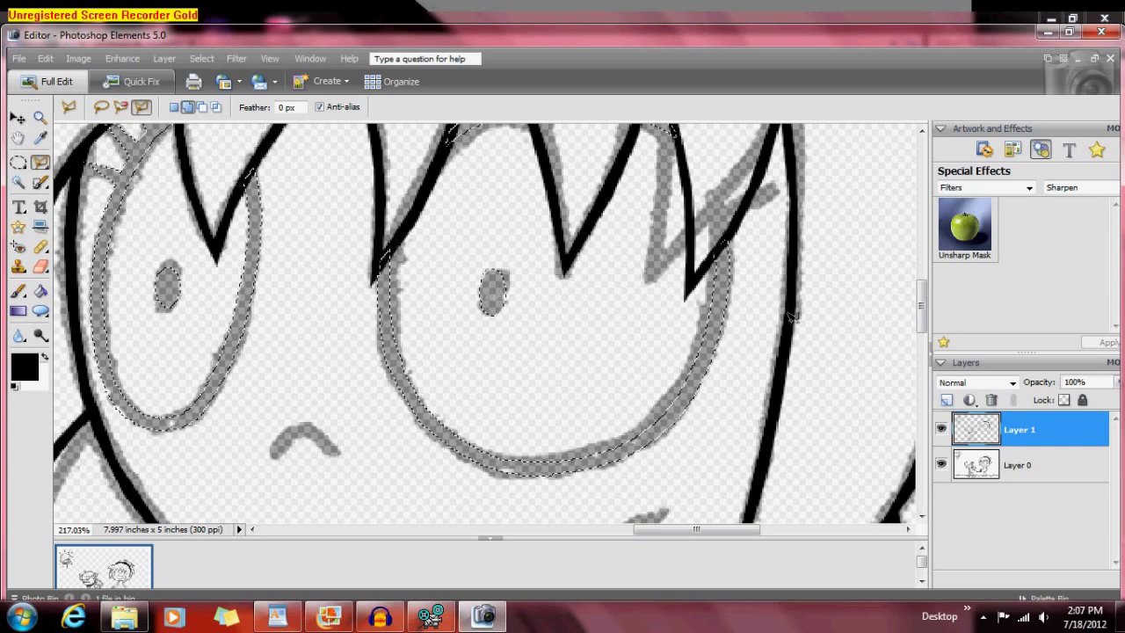
Add the eyelash at the larger eye's outer corner to the selection
left_click_drag(921, 305, 921, 290)
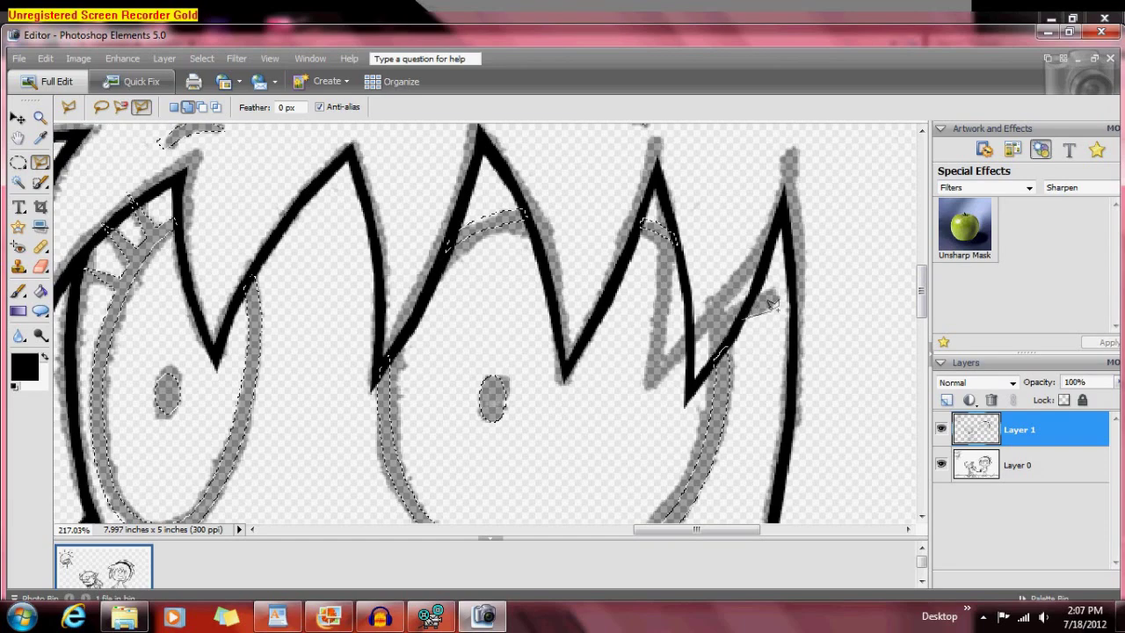
scroll(749, 321, "down", 3)
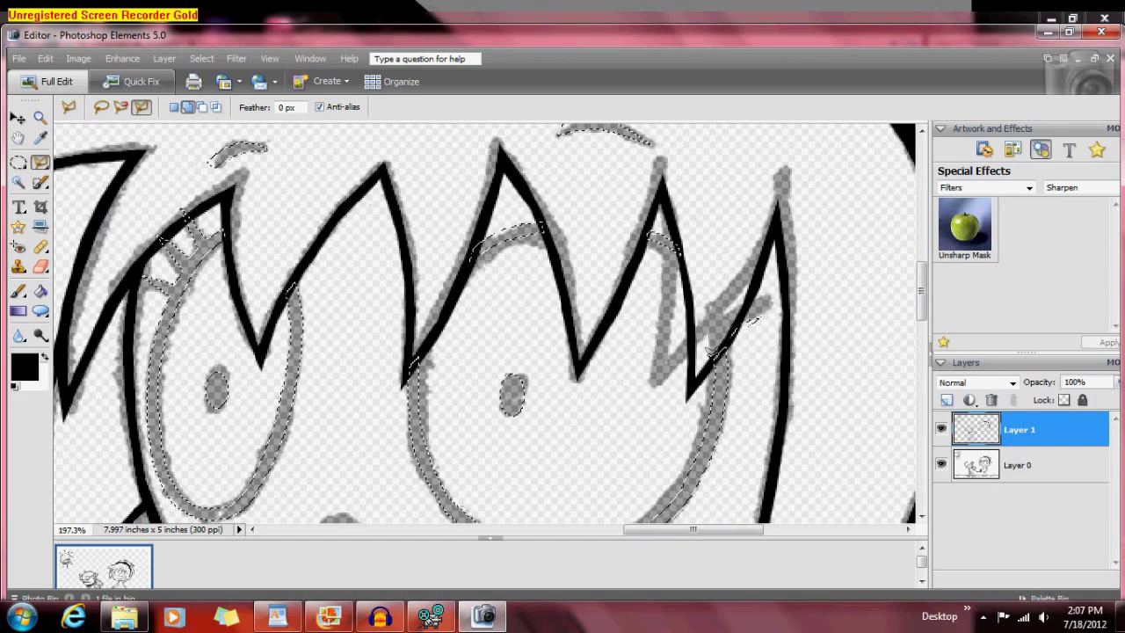
scroll(741, 330, "down", 2)
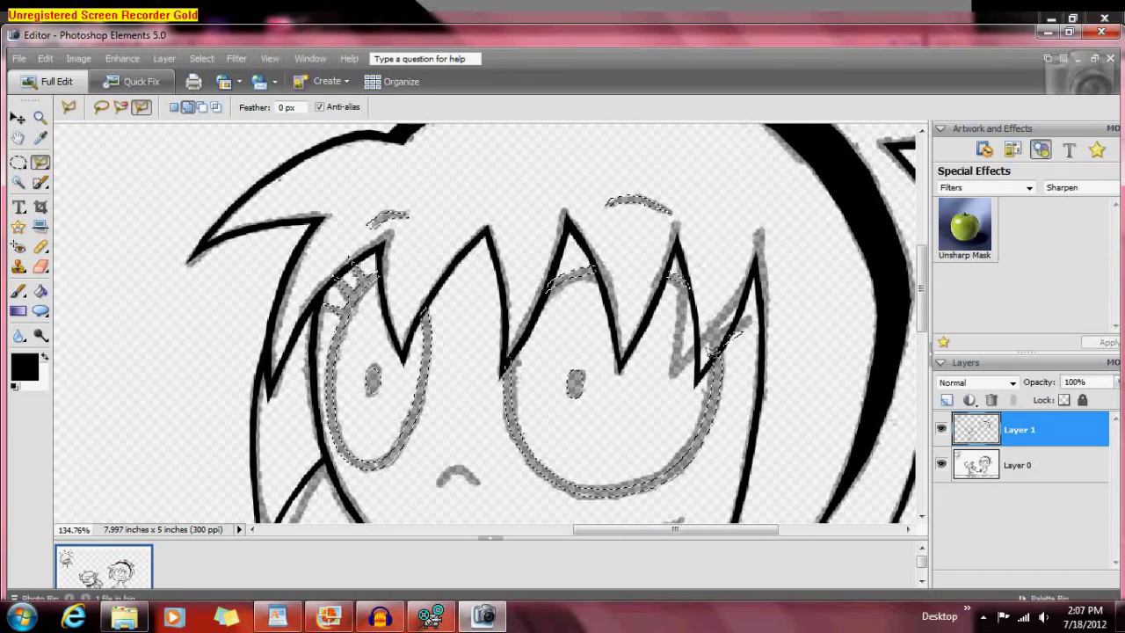
Add the girl's sketched nose and mouth lines to the selection with the Polygonal Lasso
scroll(578, 364, "up", 5)
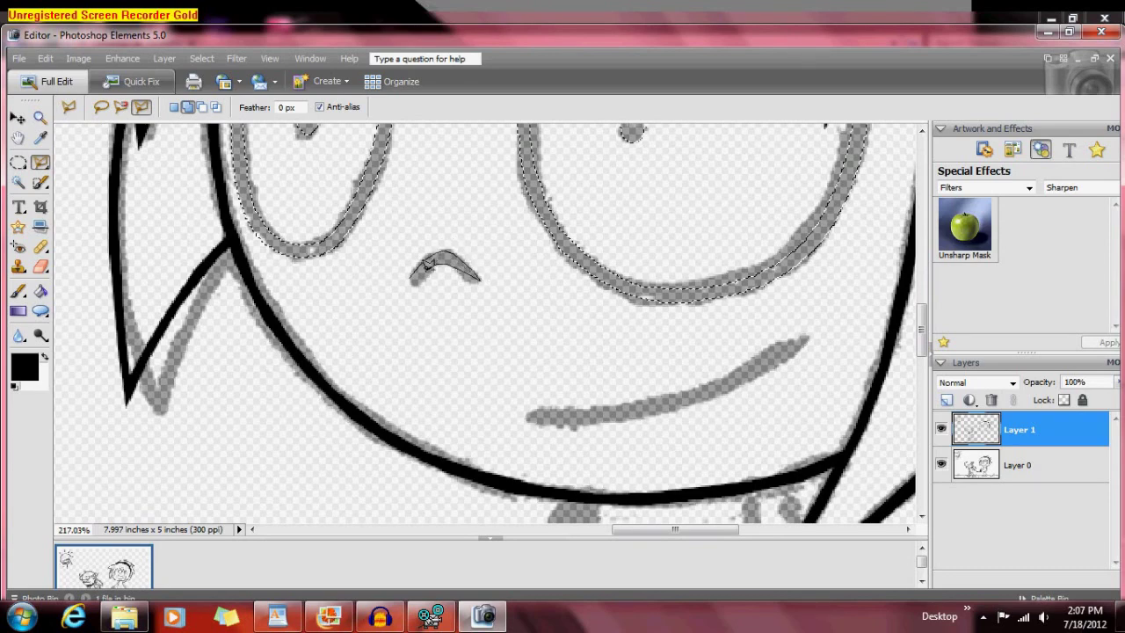
left_click(422, 268)
left_click(530, 410)
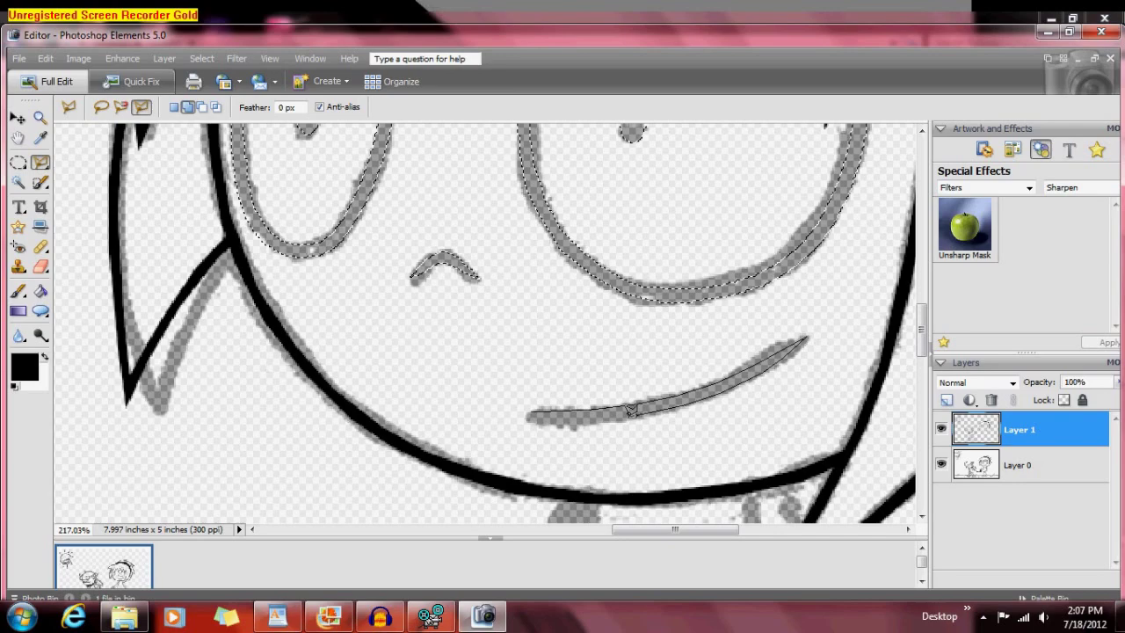
left_click(565, 414)
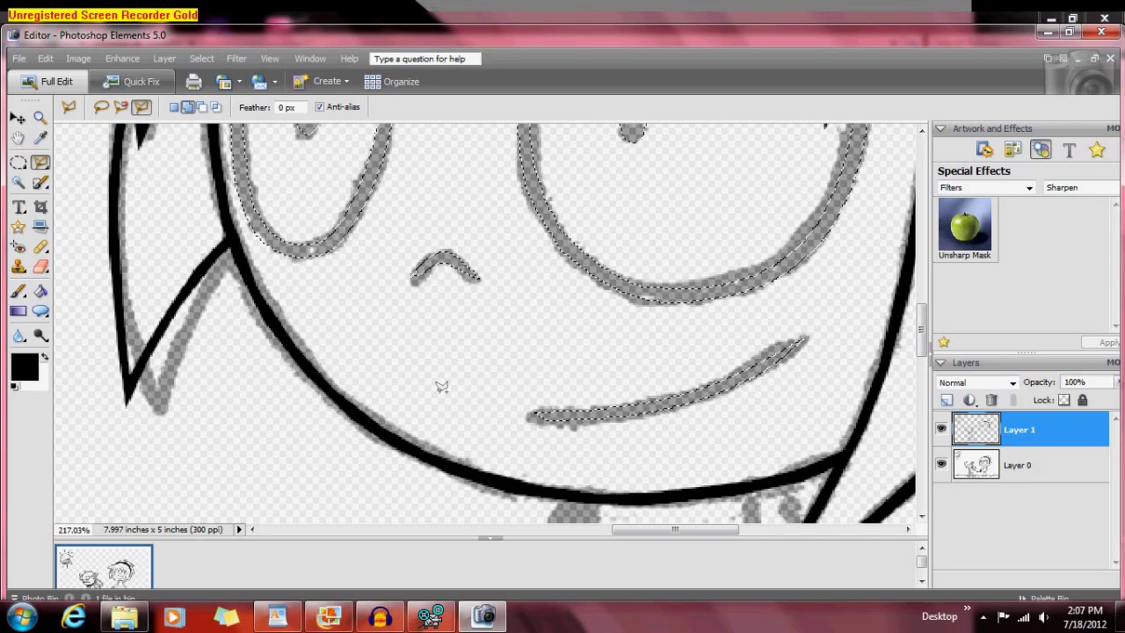
Paint the selected facial lines black on Layer 1 with the 1300 px Pencil, and deselect
scroll(565, 386, "down", 4)
scroll(585, 395, "down", 2)
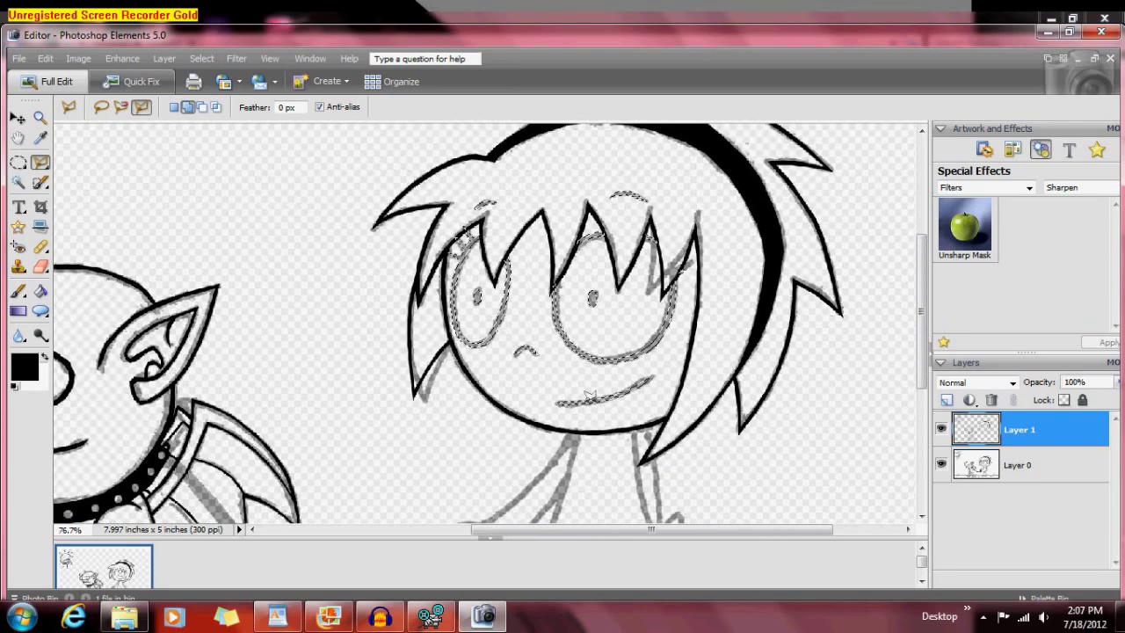
key("b")
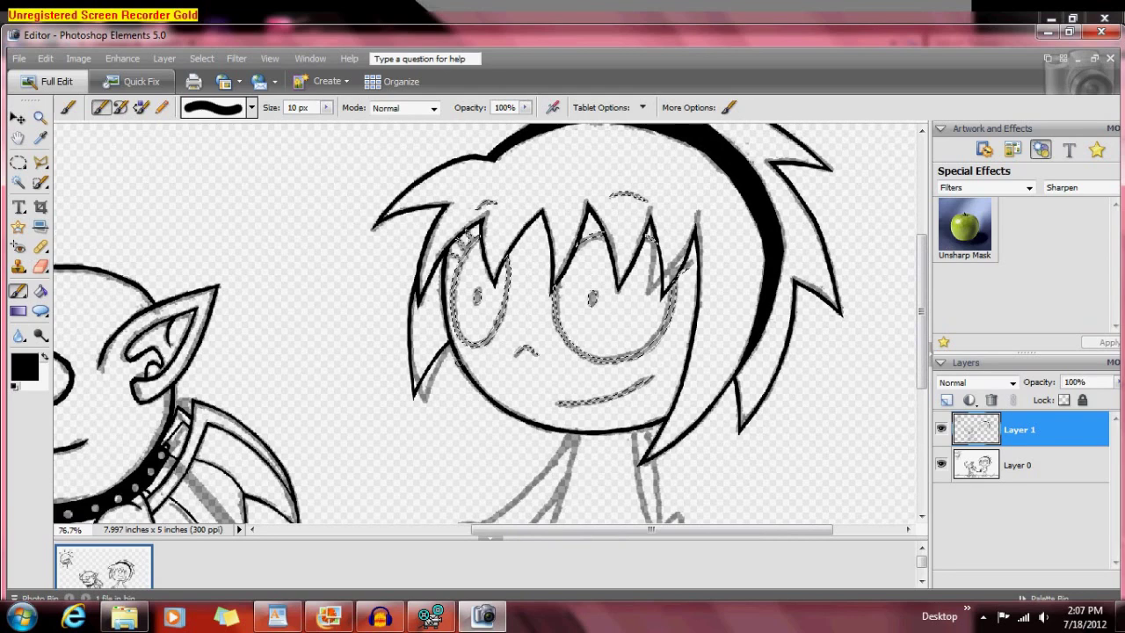
scroll(464, 354, "up", 2)
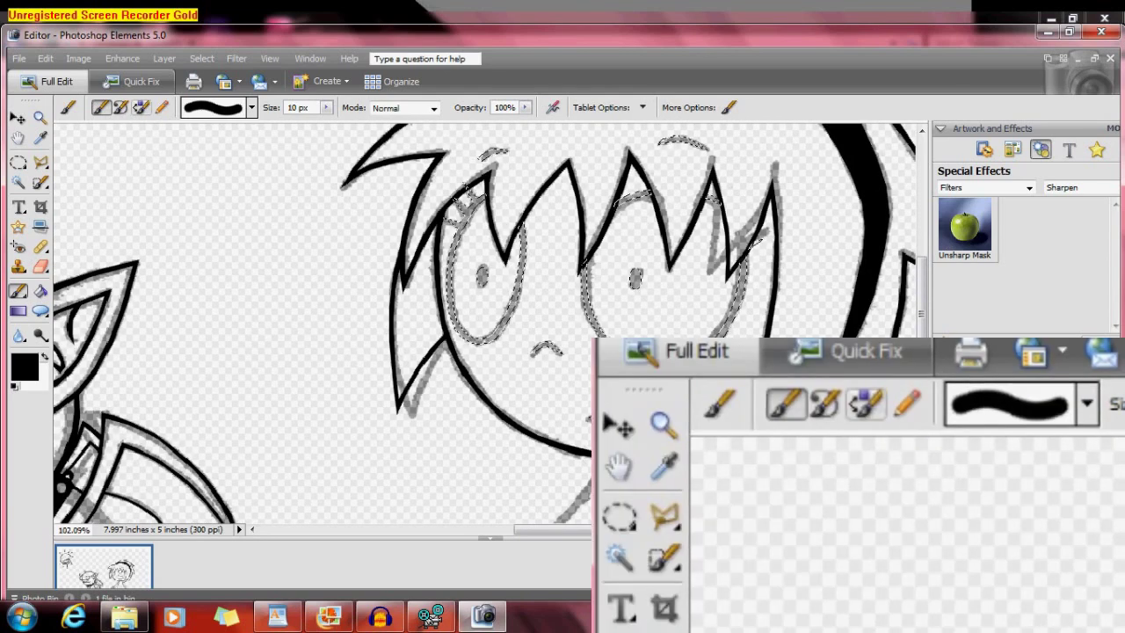
key("n")
scroll(662, 303, "down", 3)
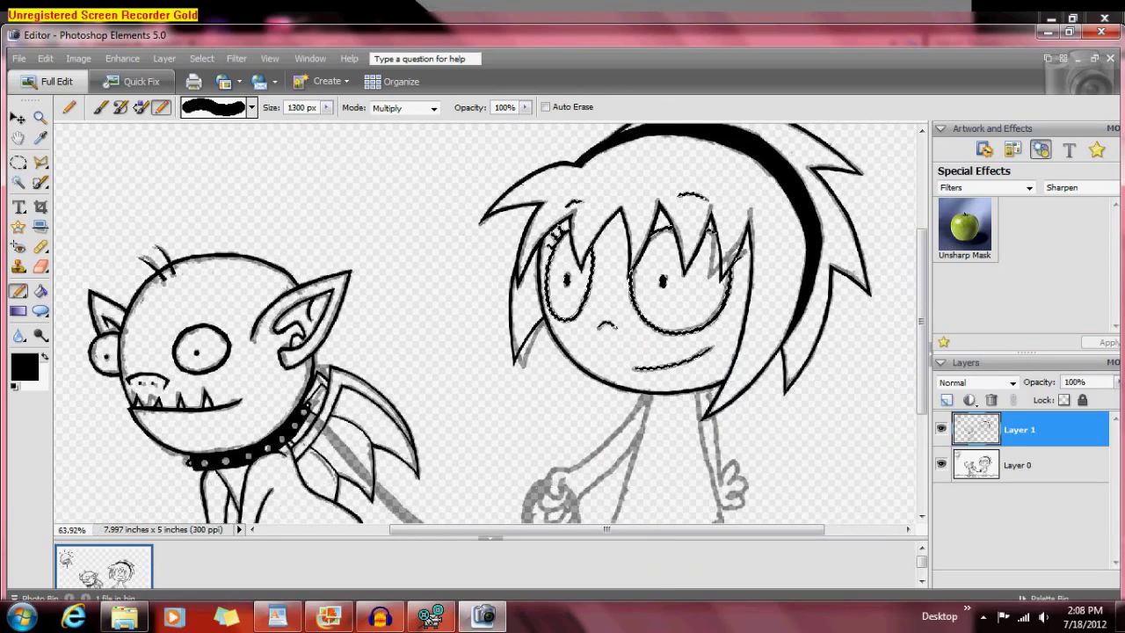
key("l")
key("ctrl+d")
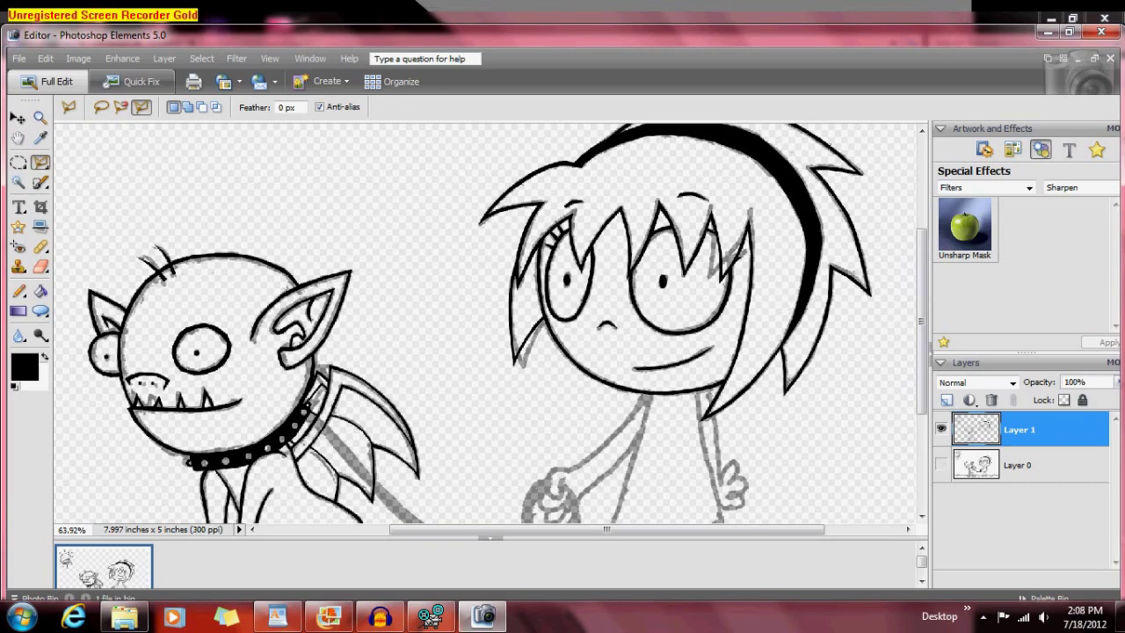
Hide Layer 0, outline the gap at the larger eye's outer eyelash, and fill it black with the Pencil
left_click(941, 465)
scroll(791, 325, "up", 2)
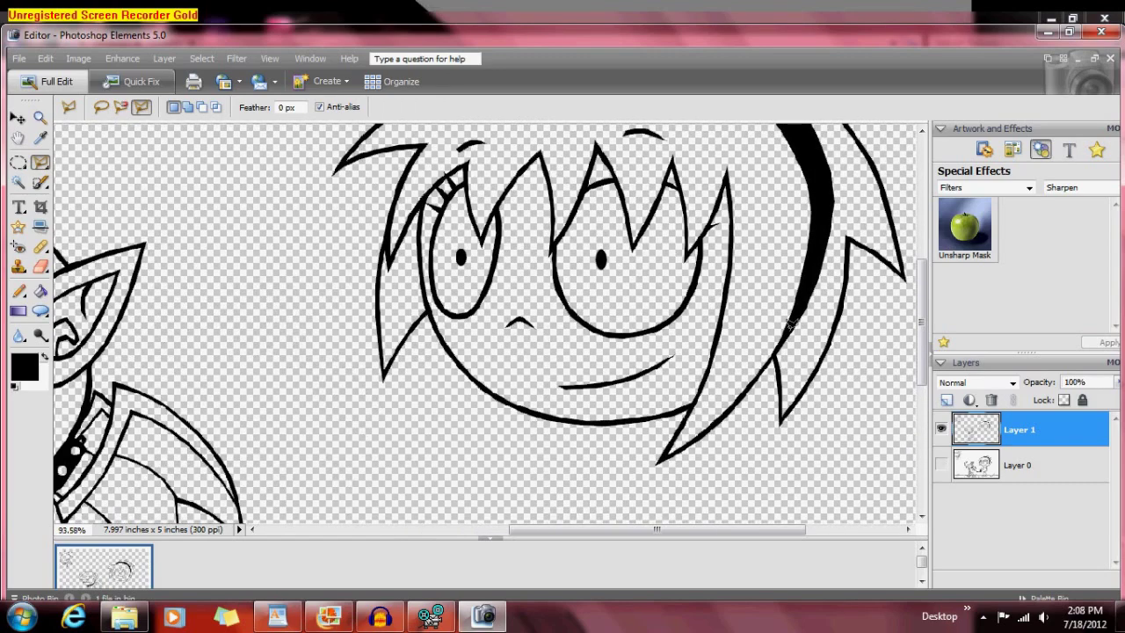
scroll(717, 235, "up", 5)
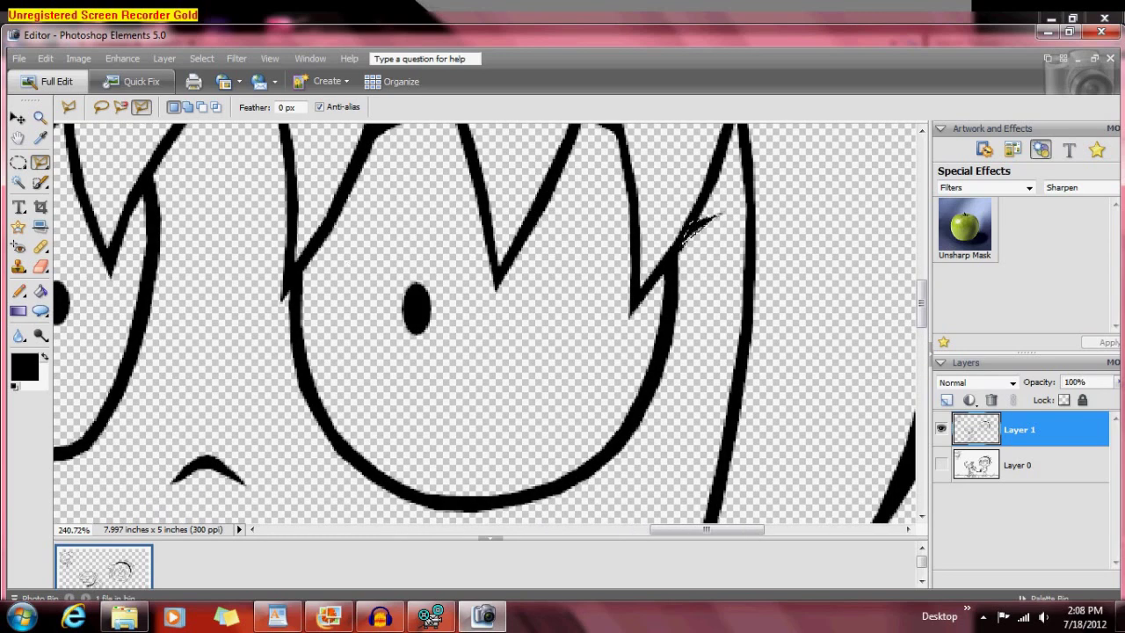
key("n")
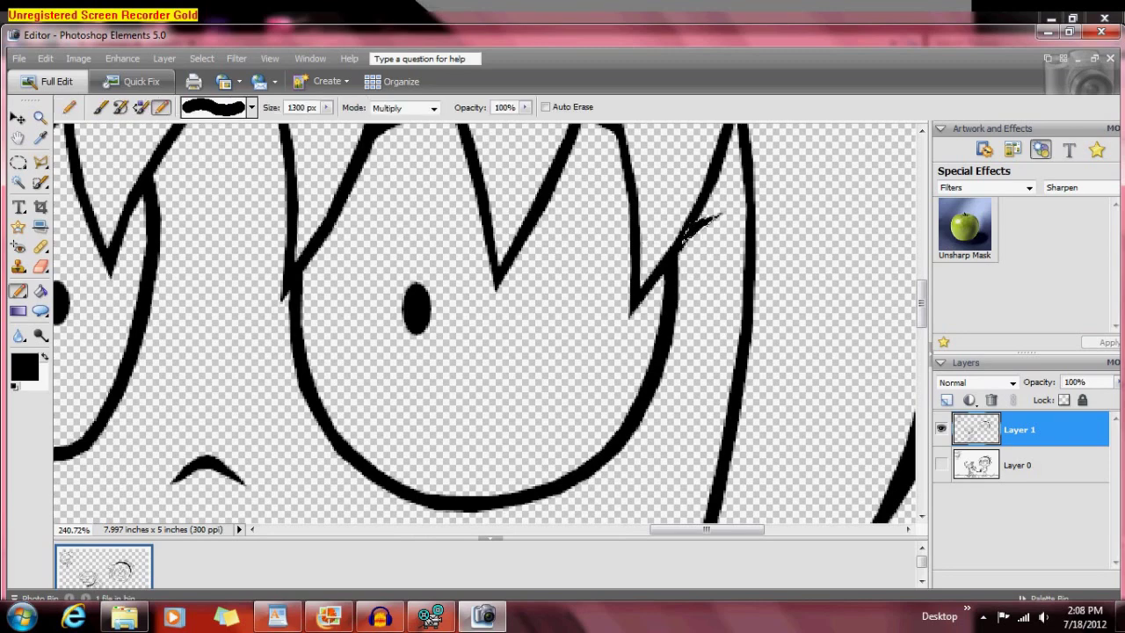
key("l")
Show the sketch on Layer 0 again beneath the inked lines
scroll(668, 294, "down", 1)
scroll(668, 297, "down", 15)
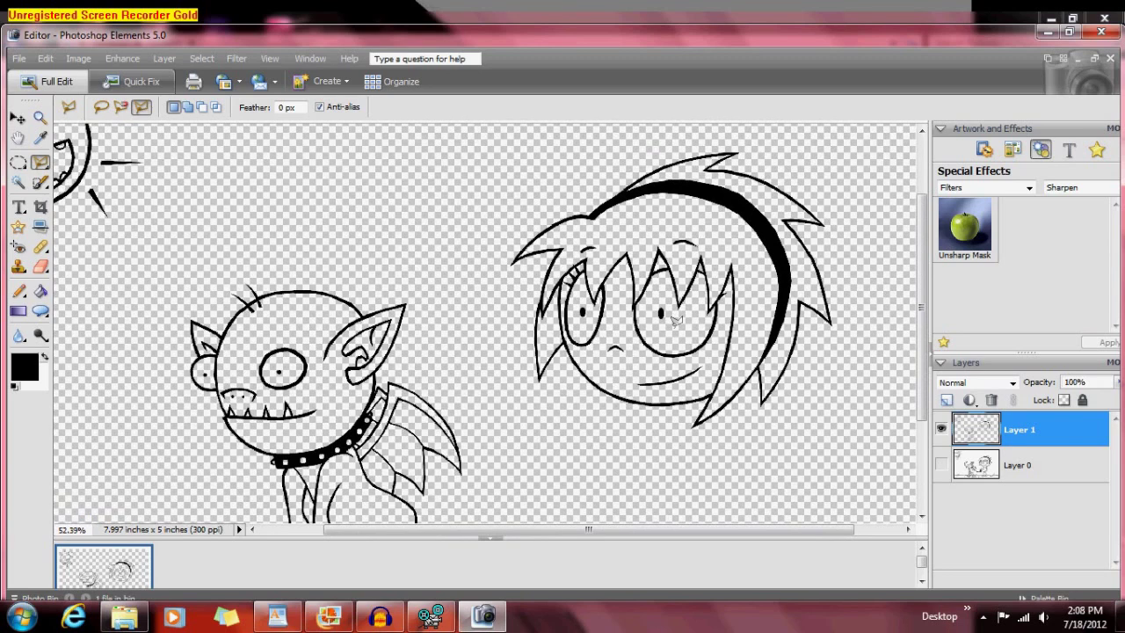
left_click(941, 465)
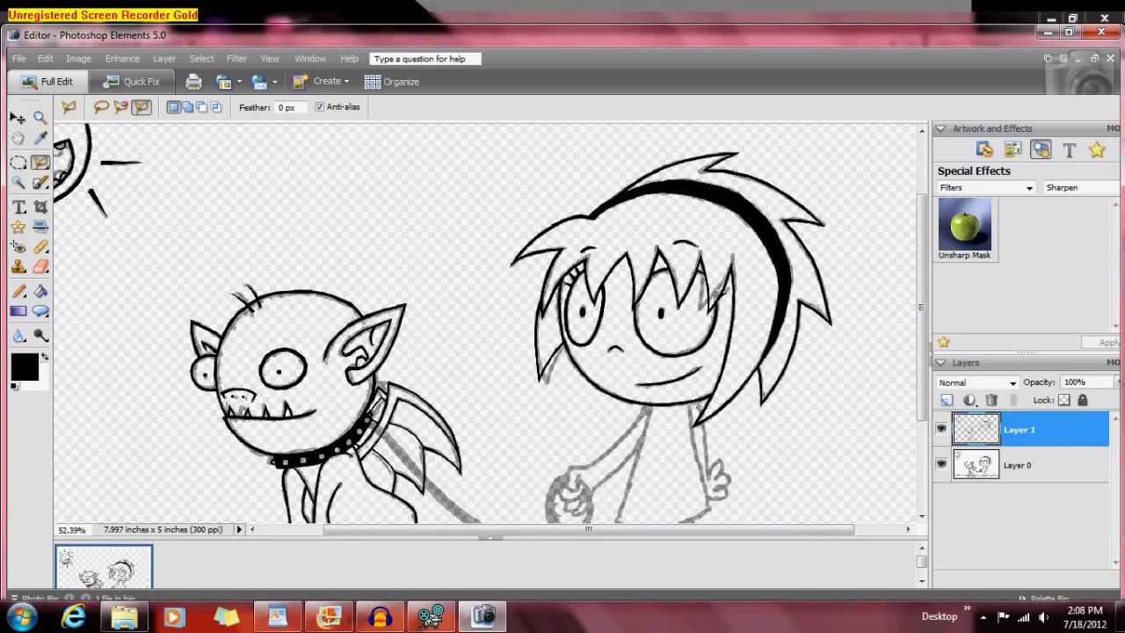
Save the drawing, accepting the save options offered
scroll(725, 377, "down", 1)
left_click(18, 58)
left_click(40, 202)
key("Return")
key("Return")
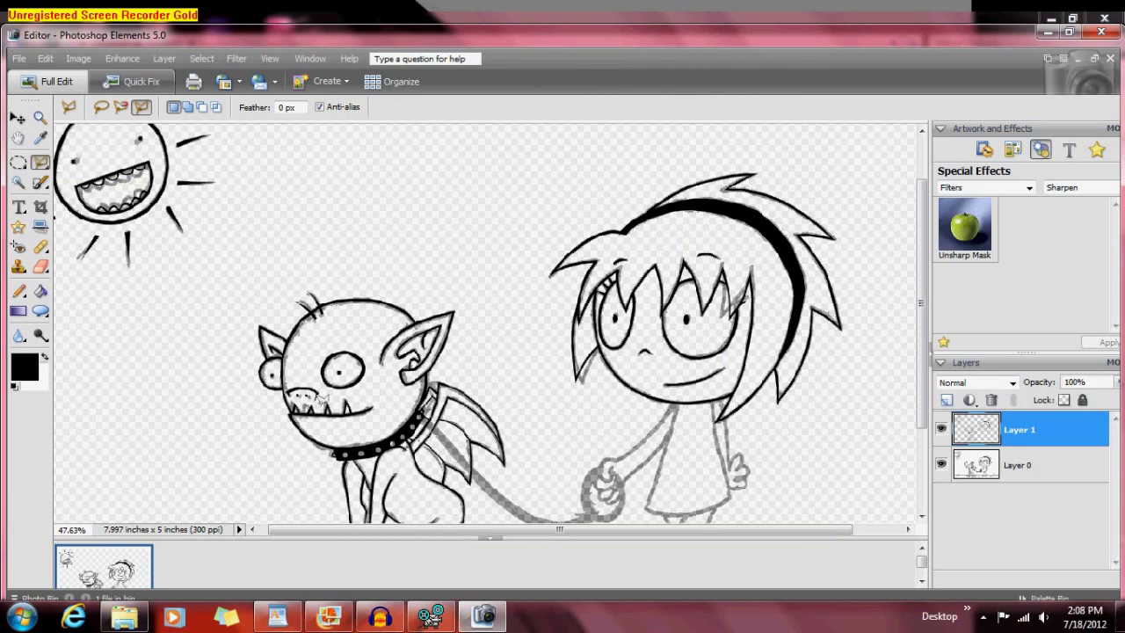
Hide Layer 0 and select the sun's round face with the Polygonal Lasso, following the middle of its black outline
left_click_drag(326, 529, 318, 529)
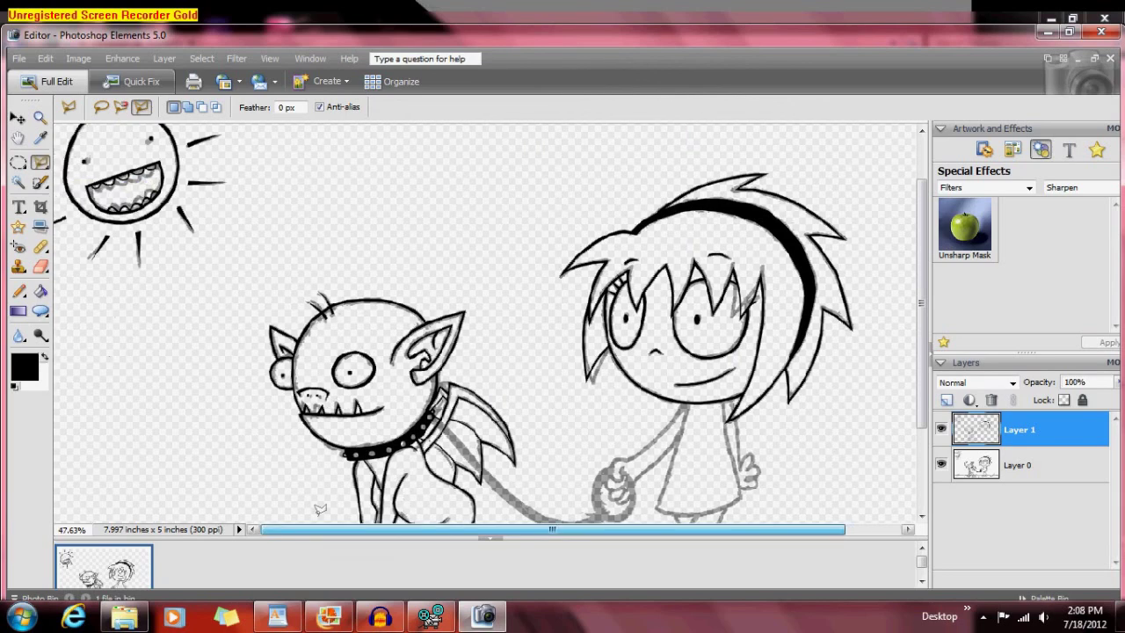
left_click(941, 464)
scroll(273, 210, "up", 5)
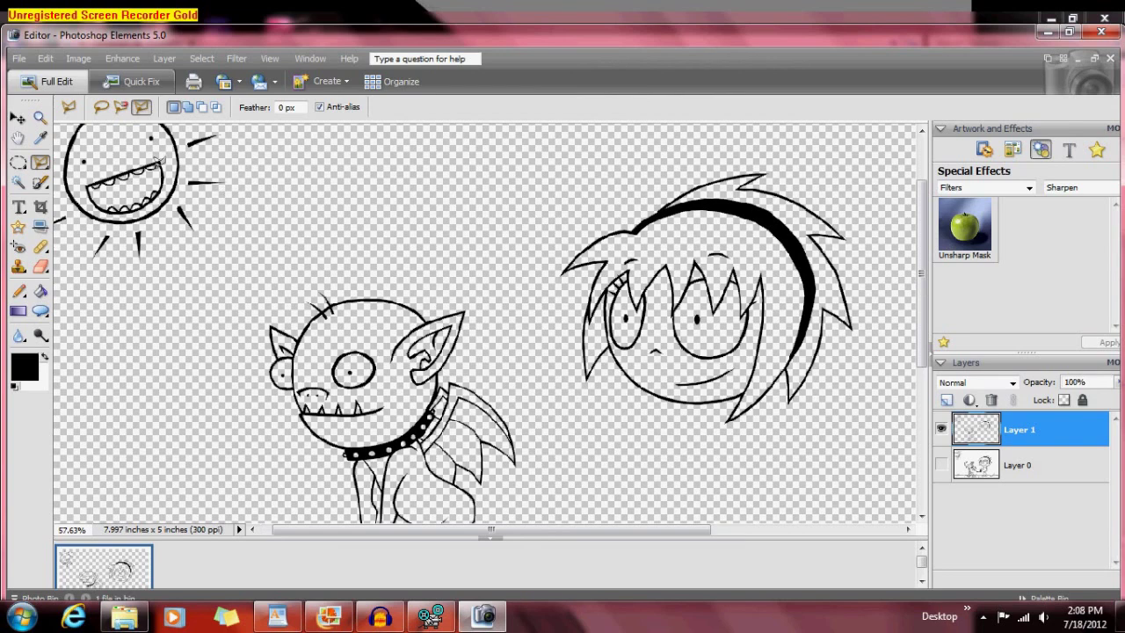
left_click_drag(434, 529, 397, 529)
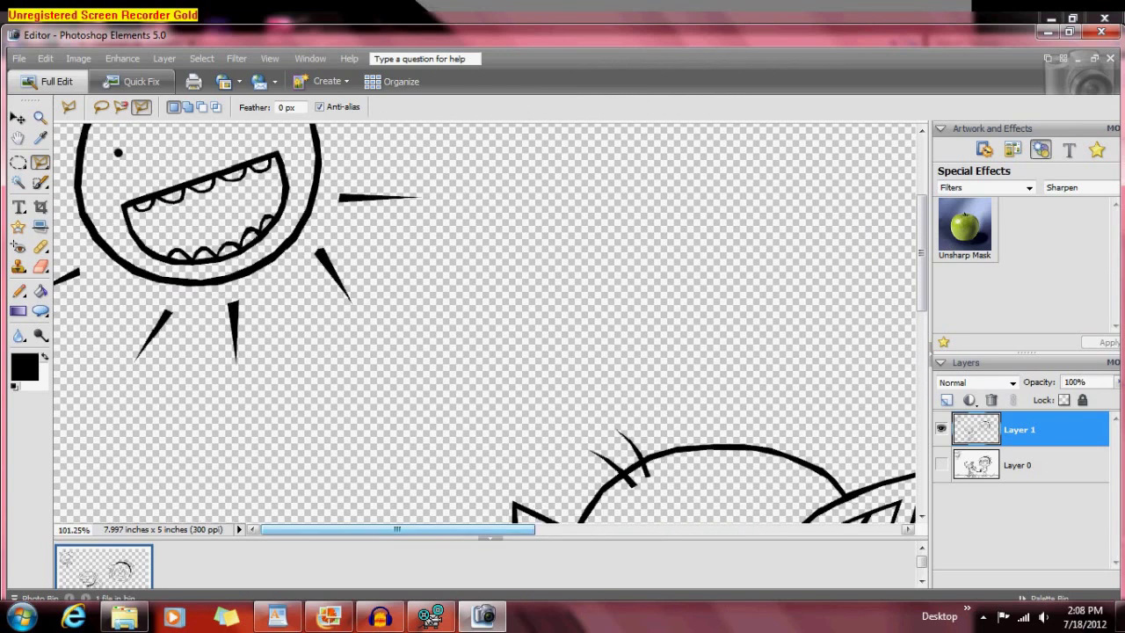
left_click_drag(921, 252, 921, 219)
scroll(116, 263, "up", 3)
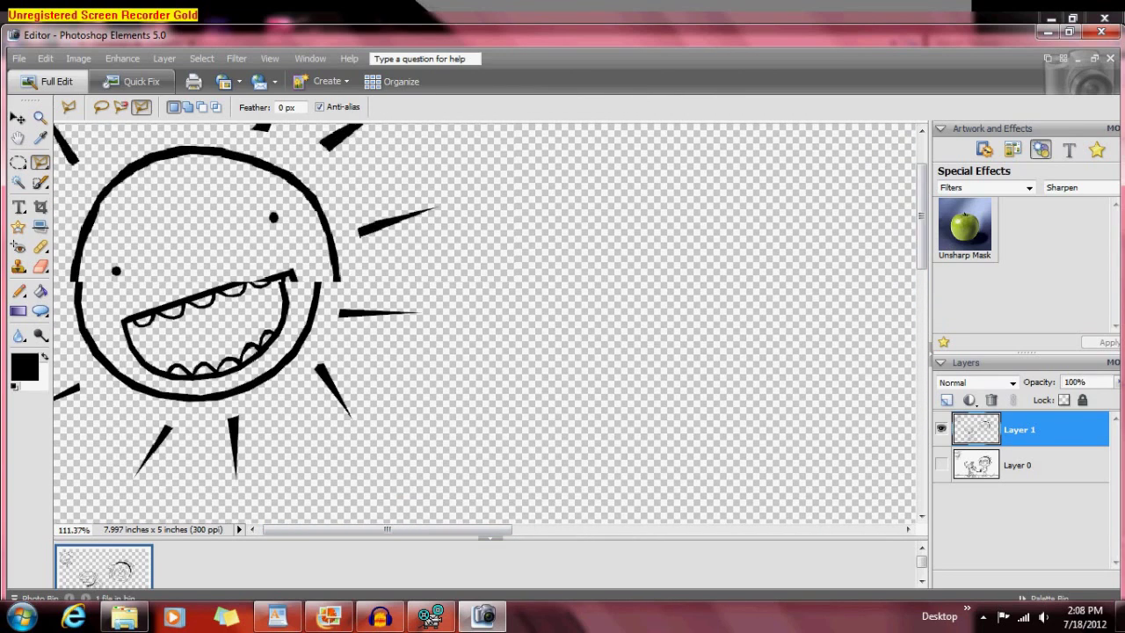
scroll(263, 492, "up", 3)
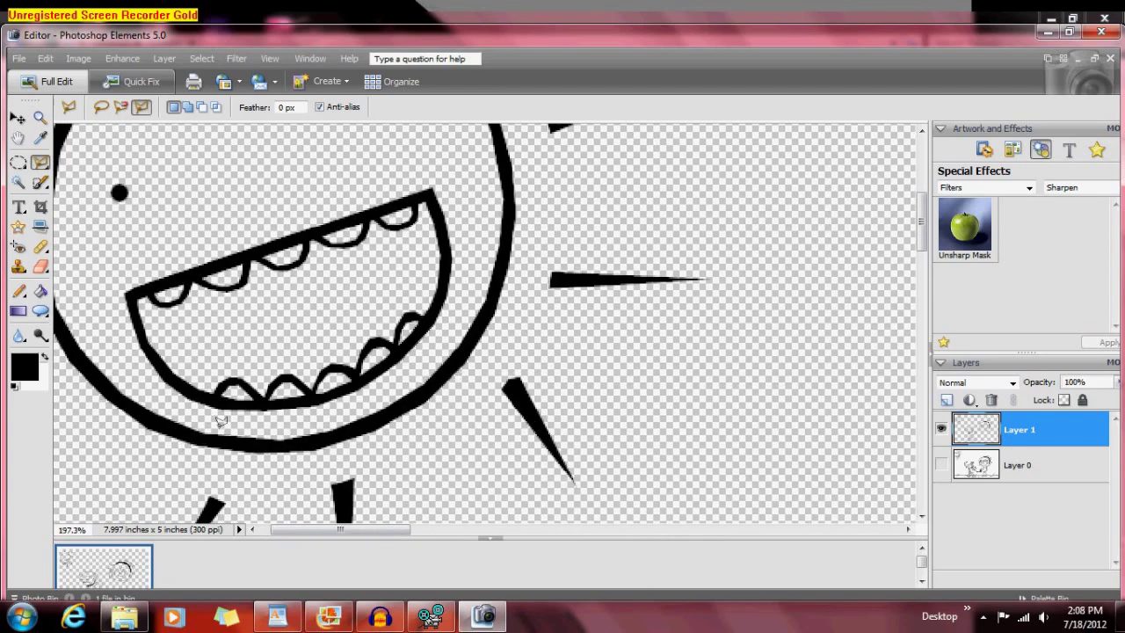
scroll(219, 420, "up", 1)
left_click_drag(289, 528, 278, 529)
left_click(280, 442)
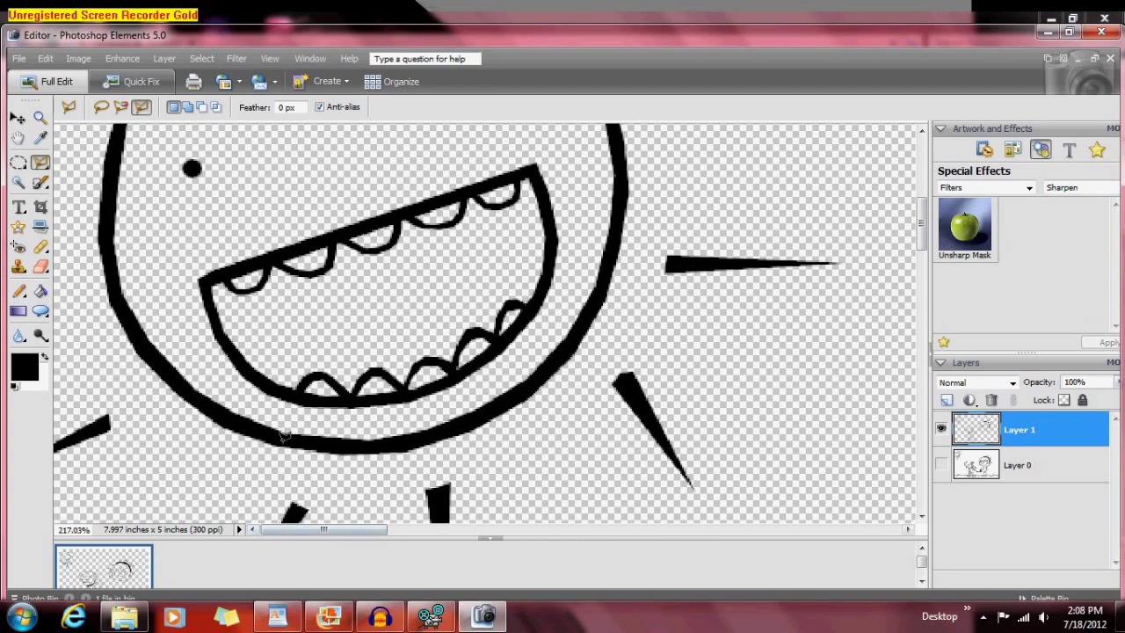
left_click(224, 419)
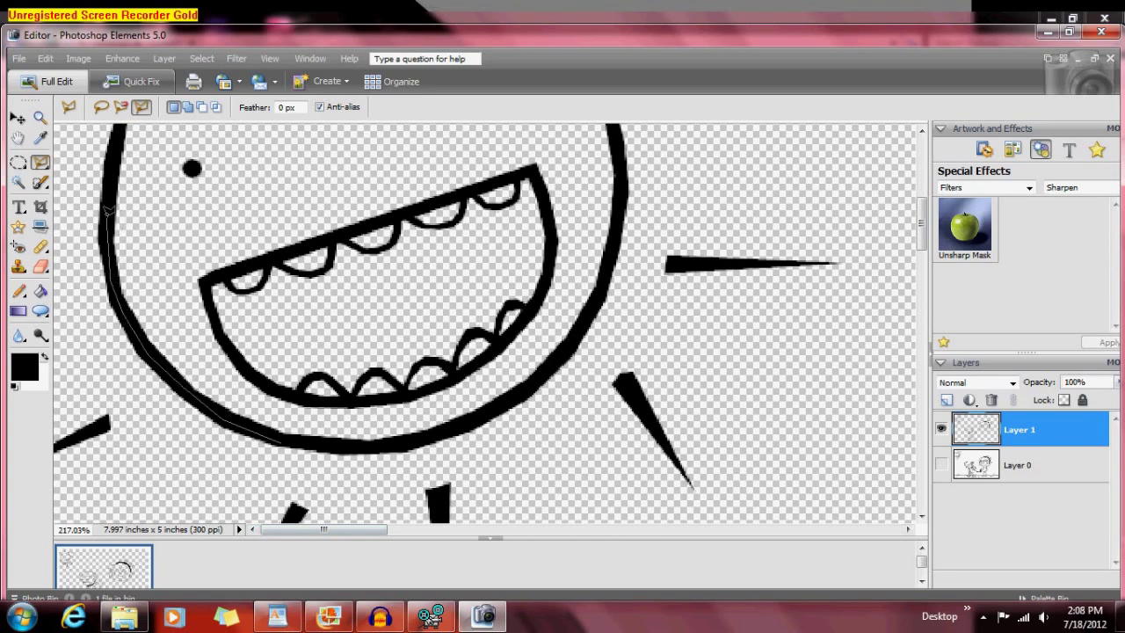
scroll(114, 151, "up", 6)
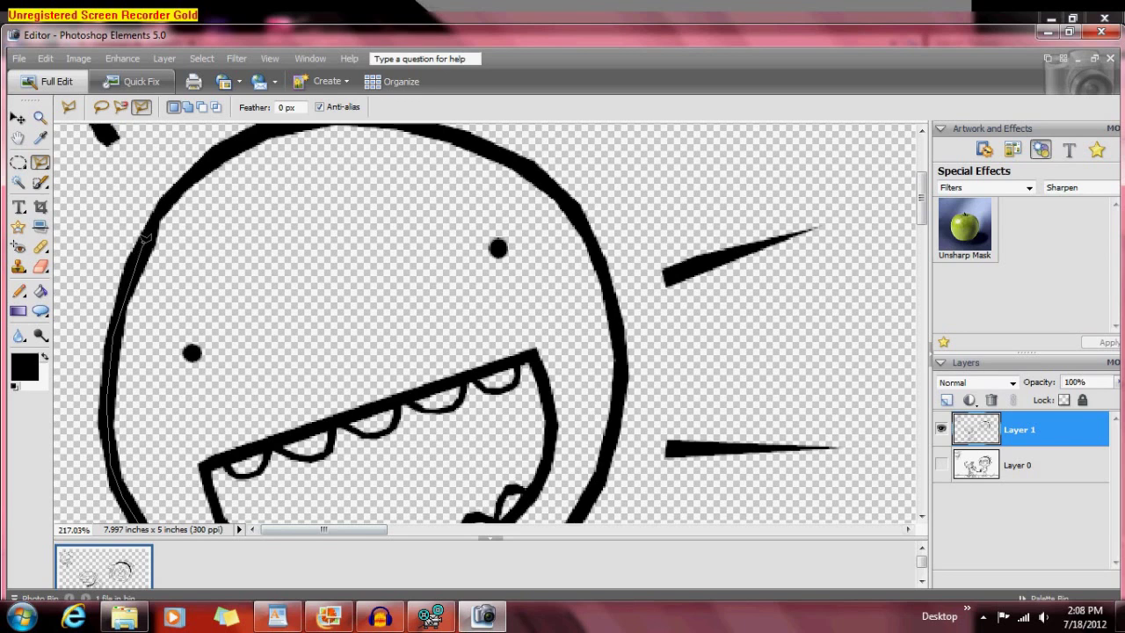
scroll(229, 148, "up", 6)
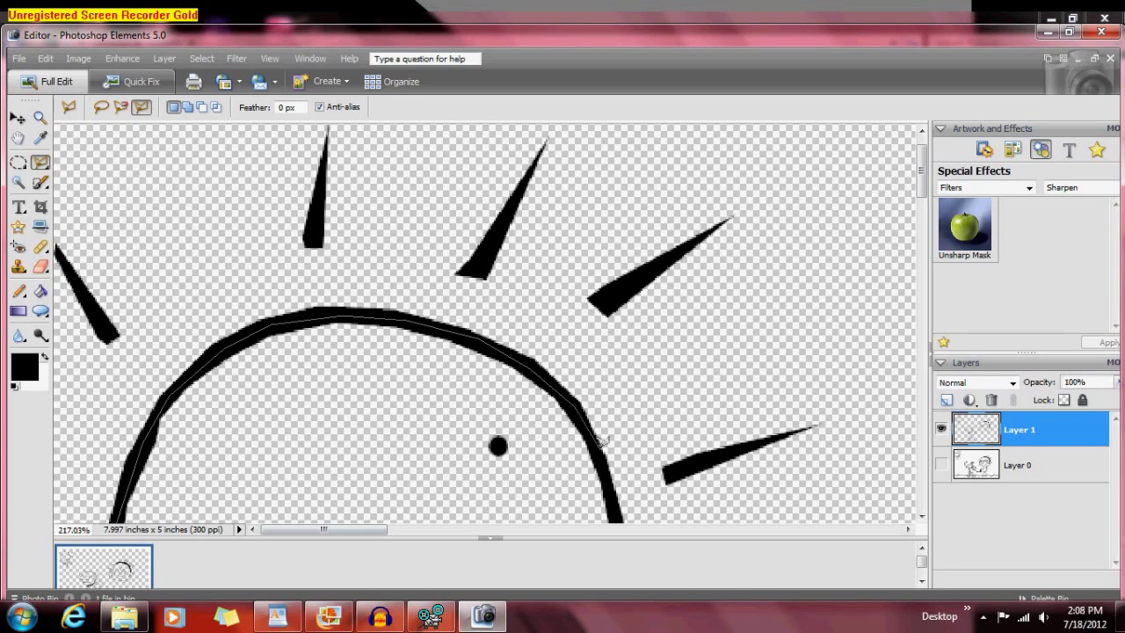
scroll(618, 499, "down", 6)
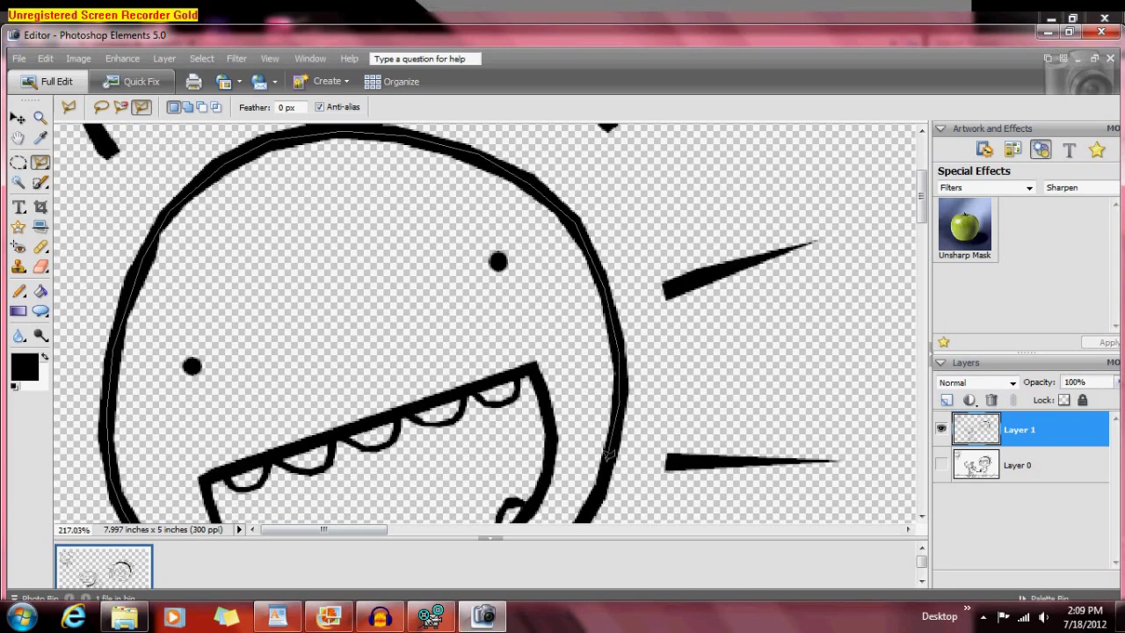
scroll(607, 455, "down", 4)
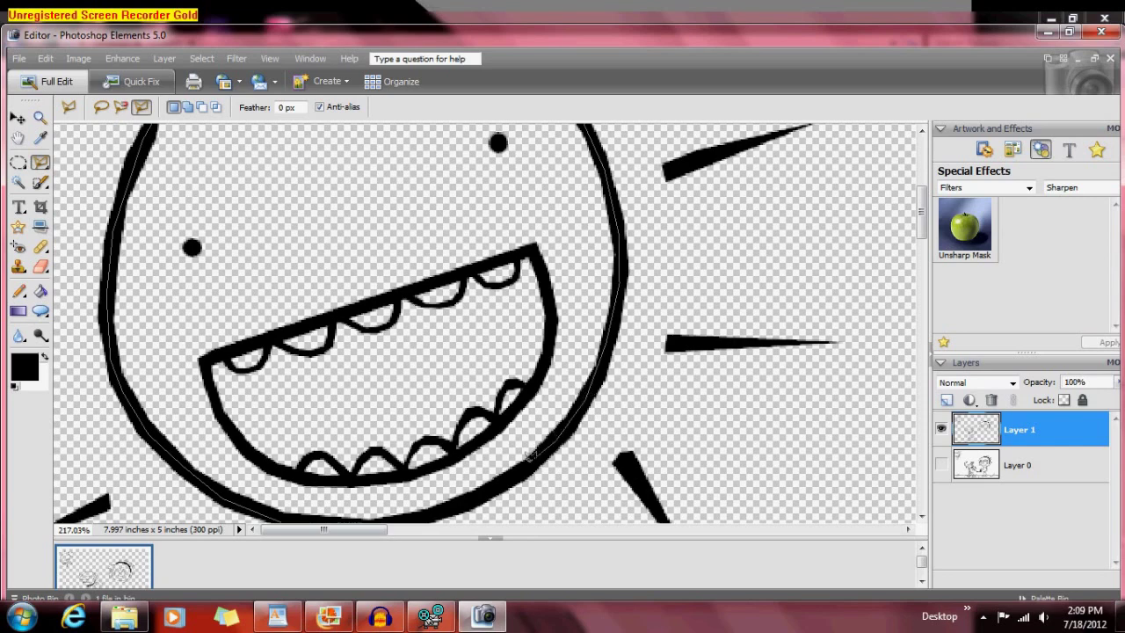
scroll(531, 454, "down", 5)
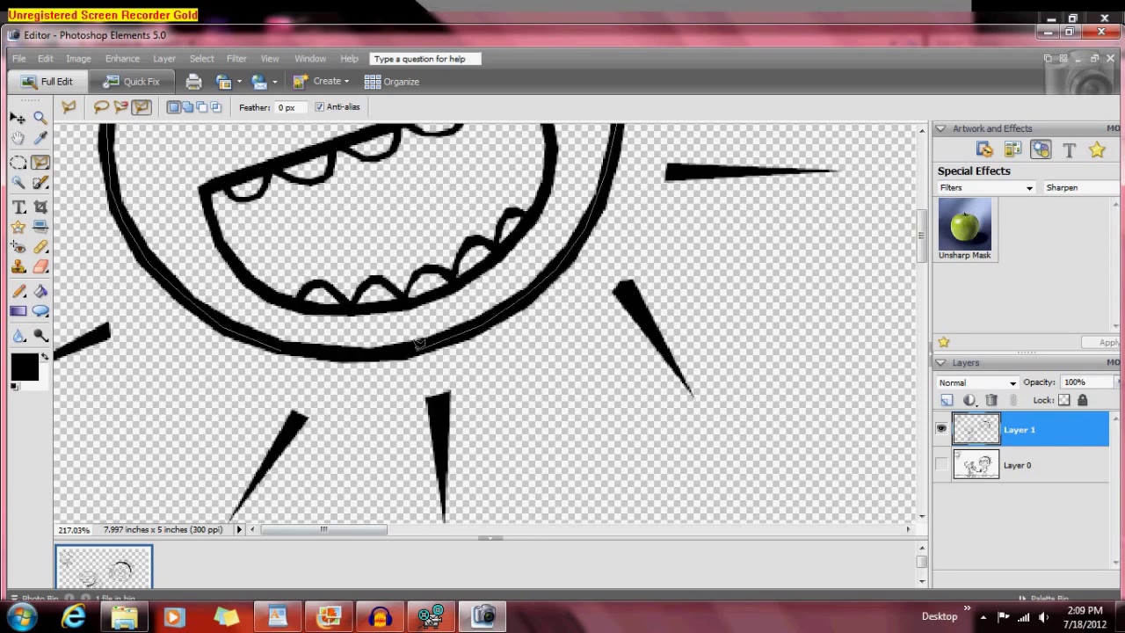
double_click(301, 344)
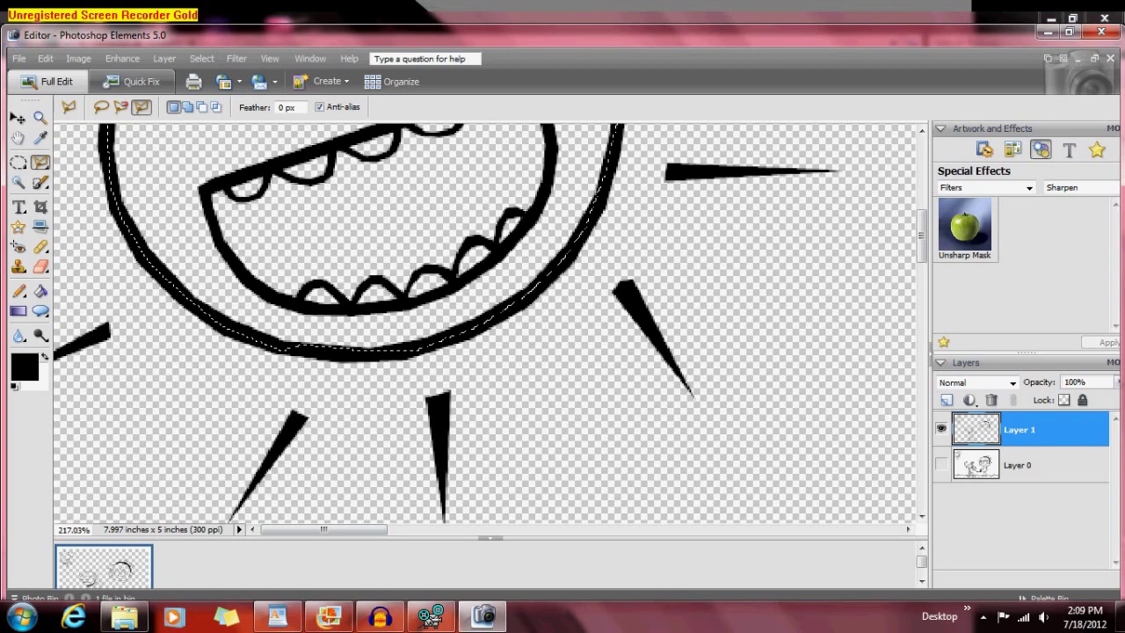
Subtract the sun's open mouth from the selection by tracing its outline with the Polygonal Lasso
left_click_drag(920, 235, 921, 215)
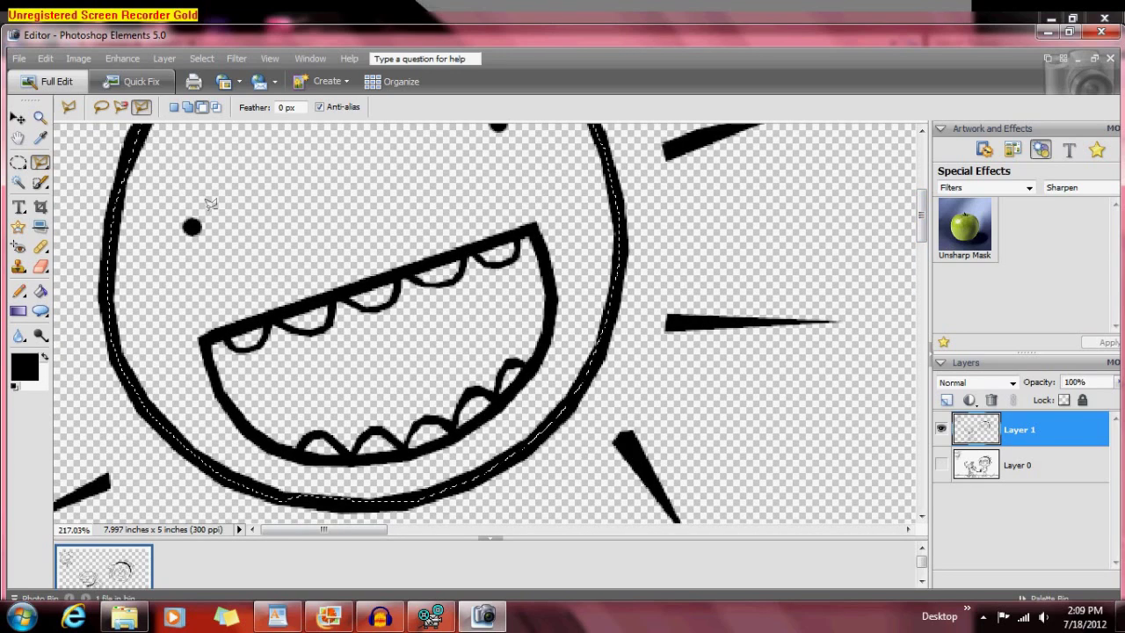
left_click(207, 336)
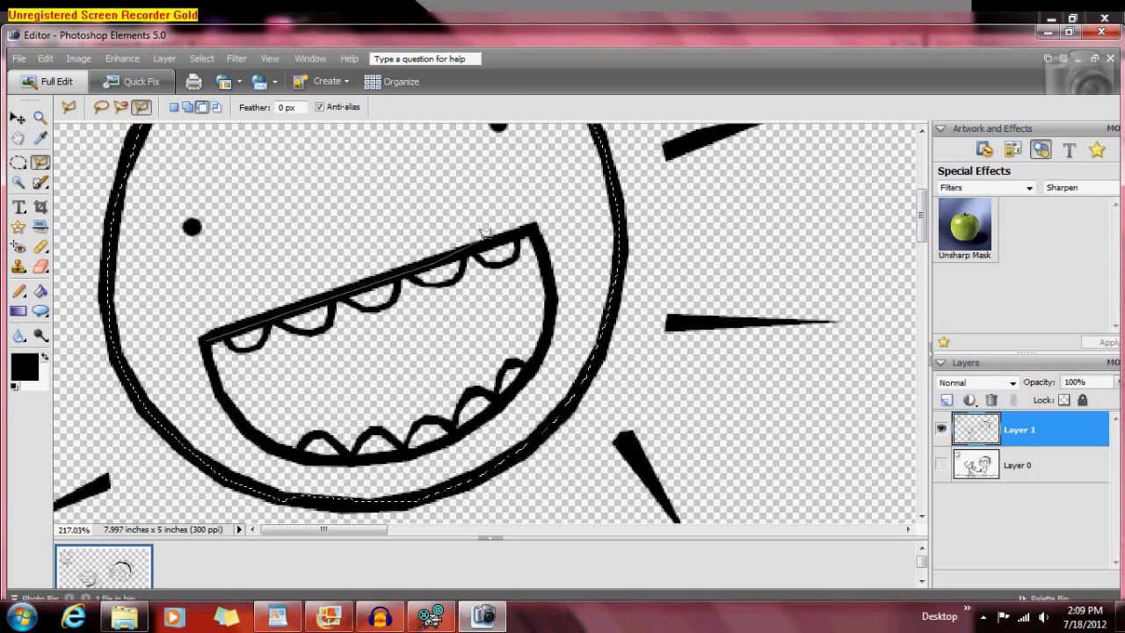
left_click(534, 228)
left_click(553, 299)
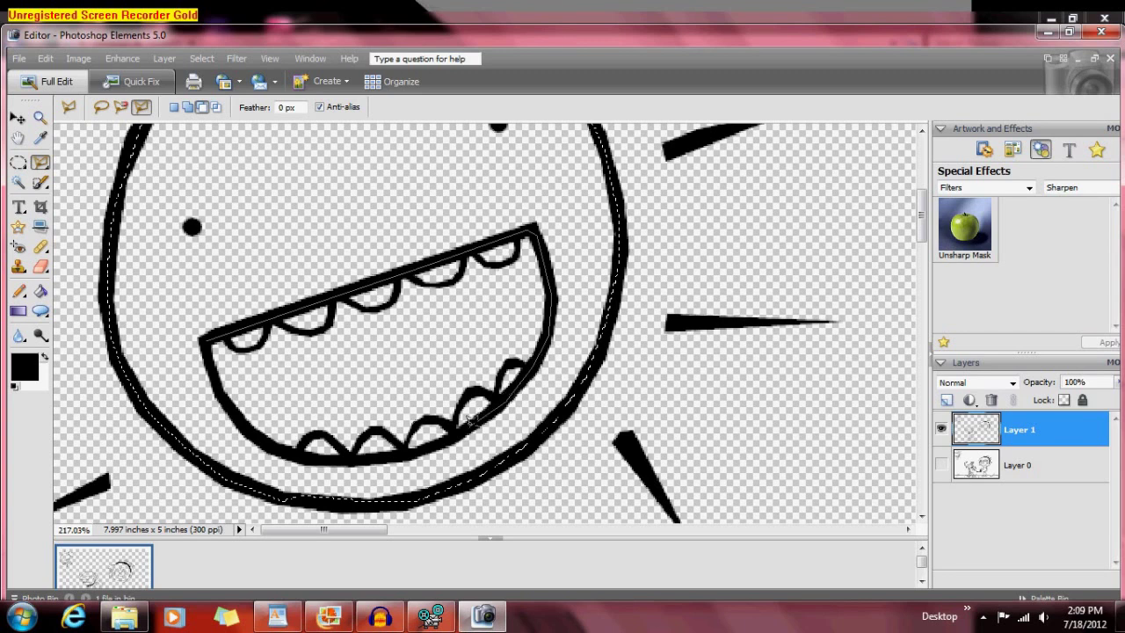
left_click(404, 456)
left_click(336, 457)
left_click(293, 452)
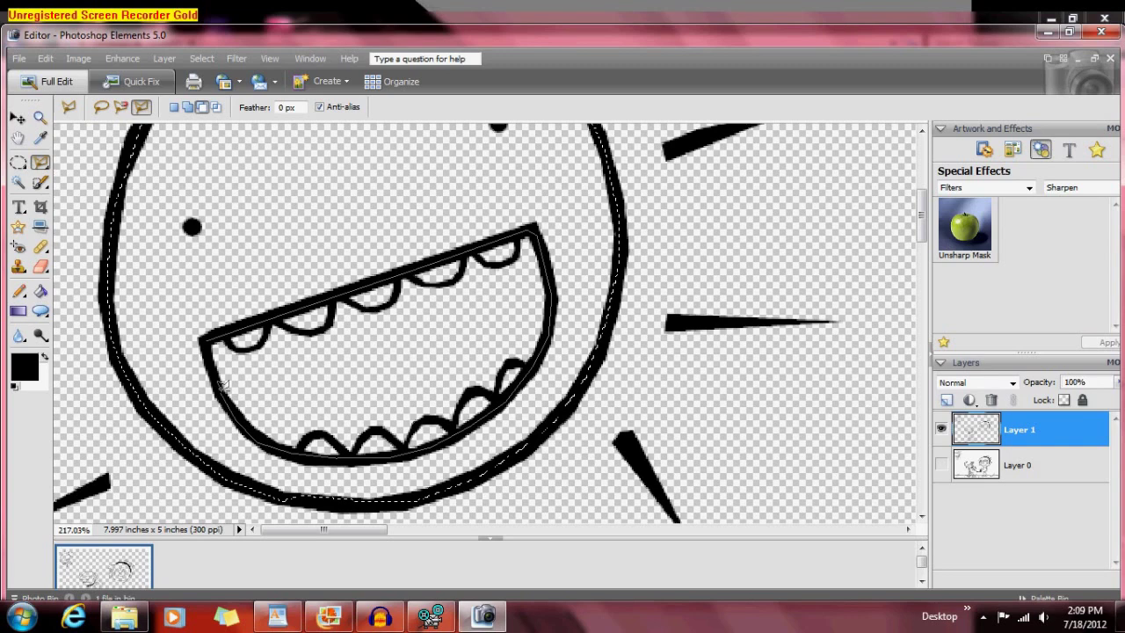
left_click(209, 345)
Set the foreground color to yellow ffdb31 and fill the selected sun face with the 1300 px Pencil in Multiply mode
scroll(208, 344, "down", 3)
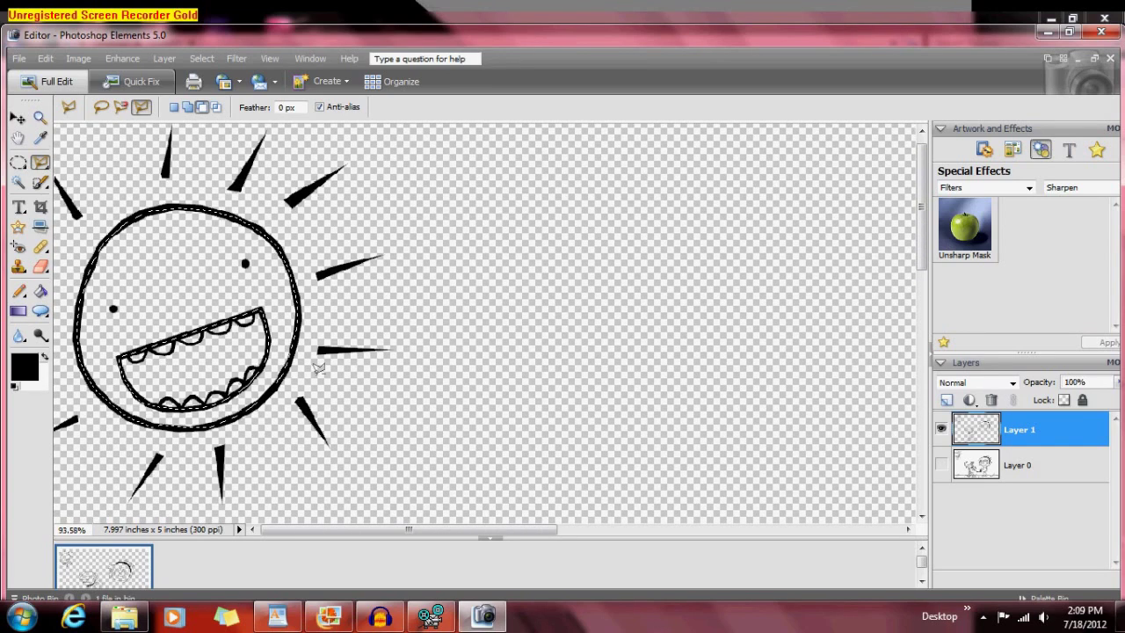
key("i")
left_click(25, 365)
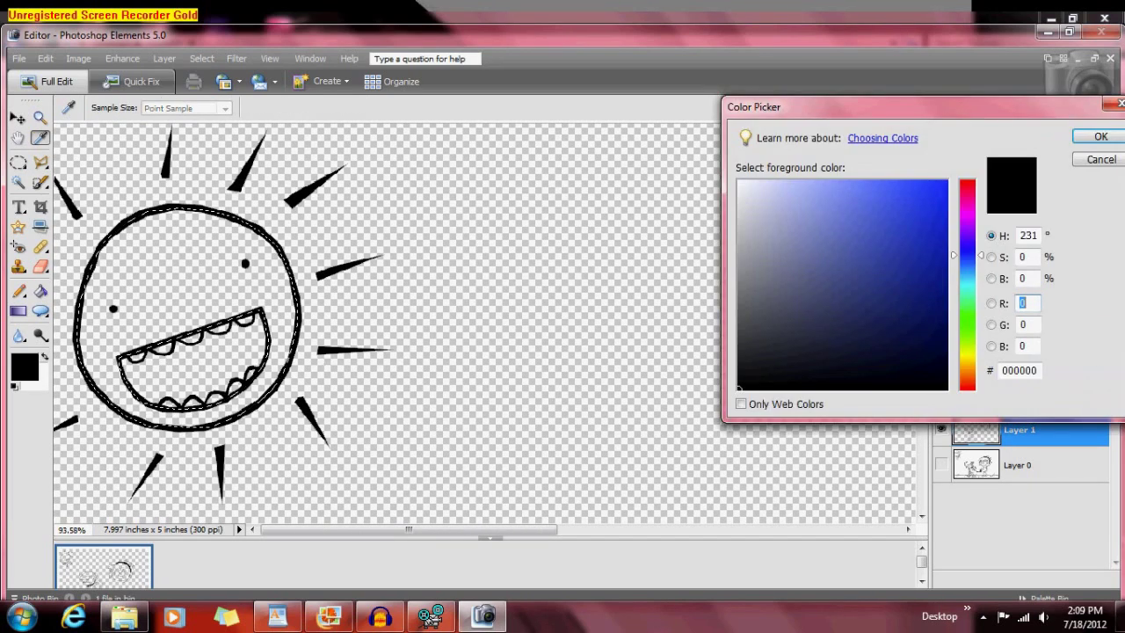
left_click(967, 361)
left_click_drag(967, 357, 966, 361)
left_click(908, 180)
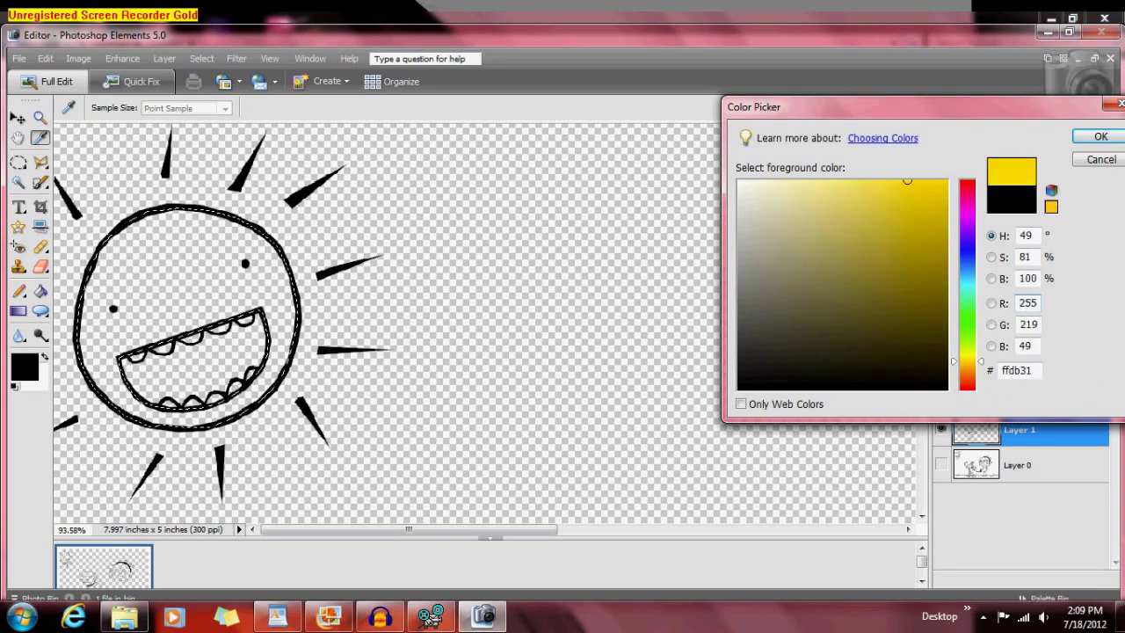
key("Return")
key("n")
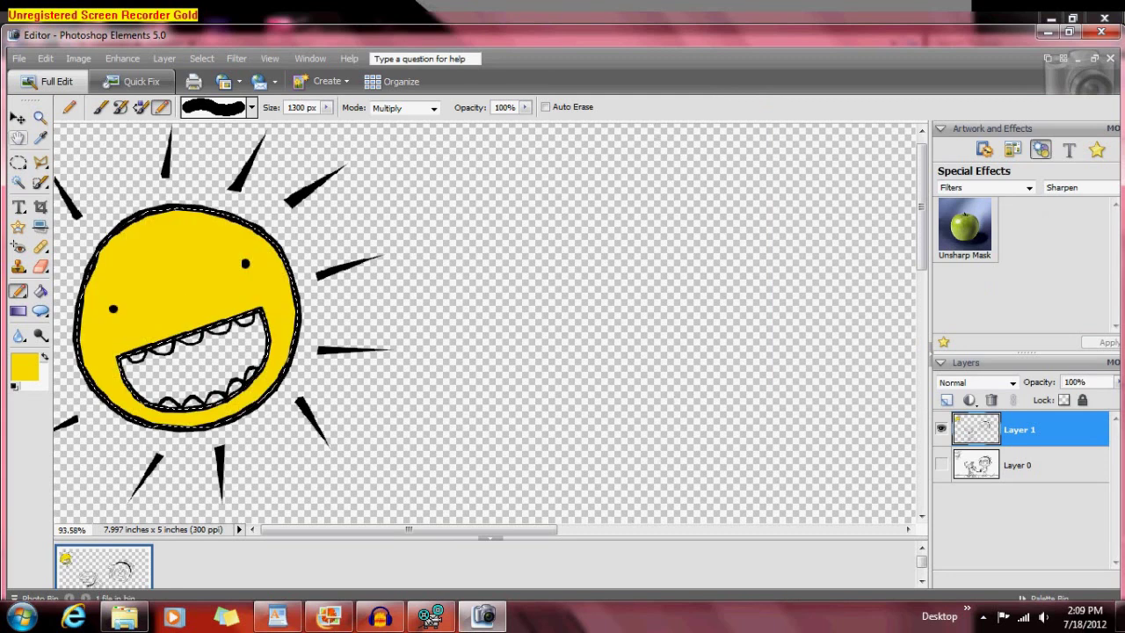
Try shading the sun's face with the Dodge tool at 150 px, 20% exposure, and the Burn tool at 125 px, 32% exposure
left_click(40, 162)
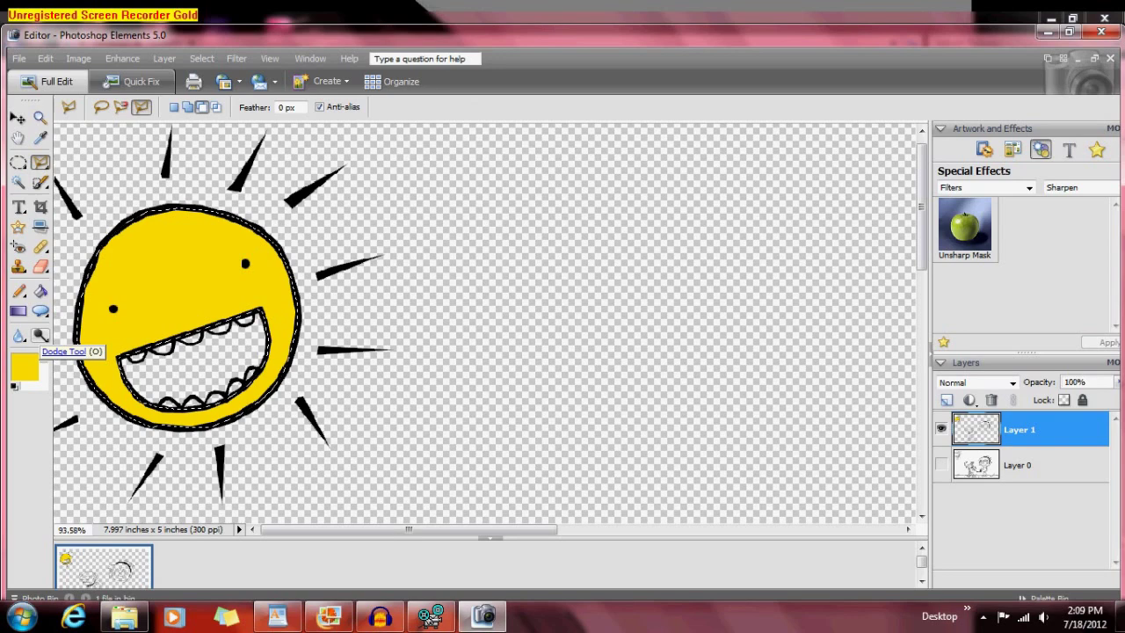
left_click(39, 335)
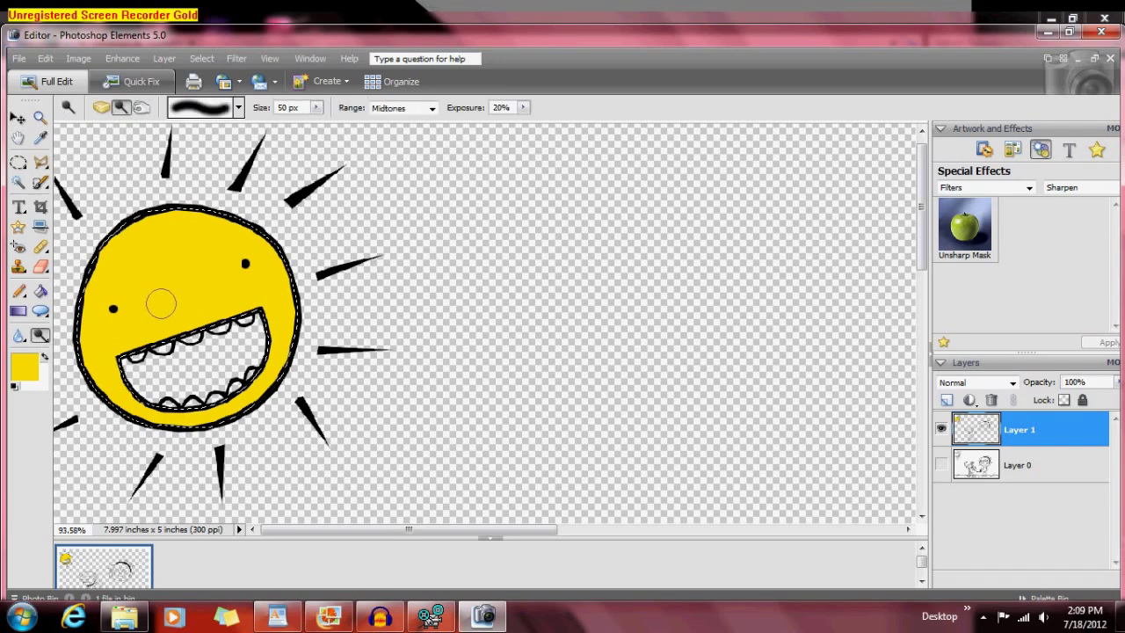
key("bracketright")
key("bracketright")
key("bracketright")
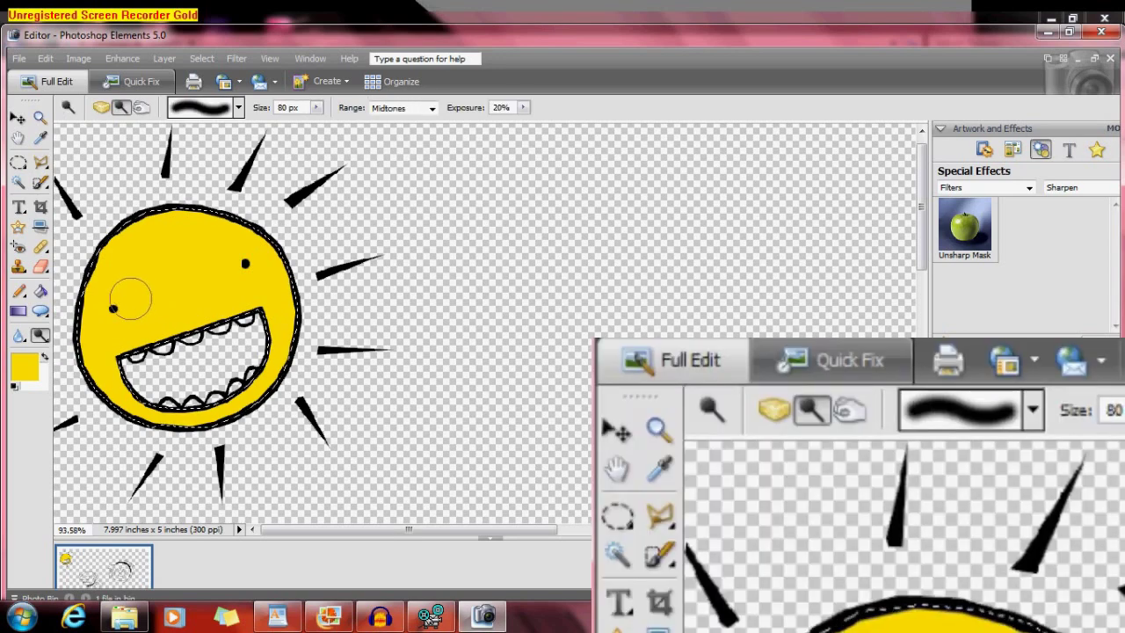
key("bracketright")
key("bracketright")
key("bracketright")
key("bracketright")
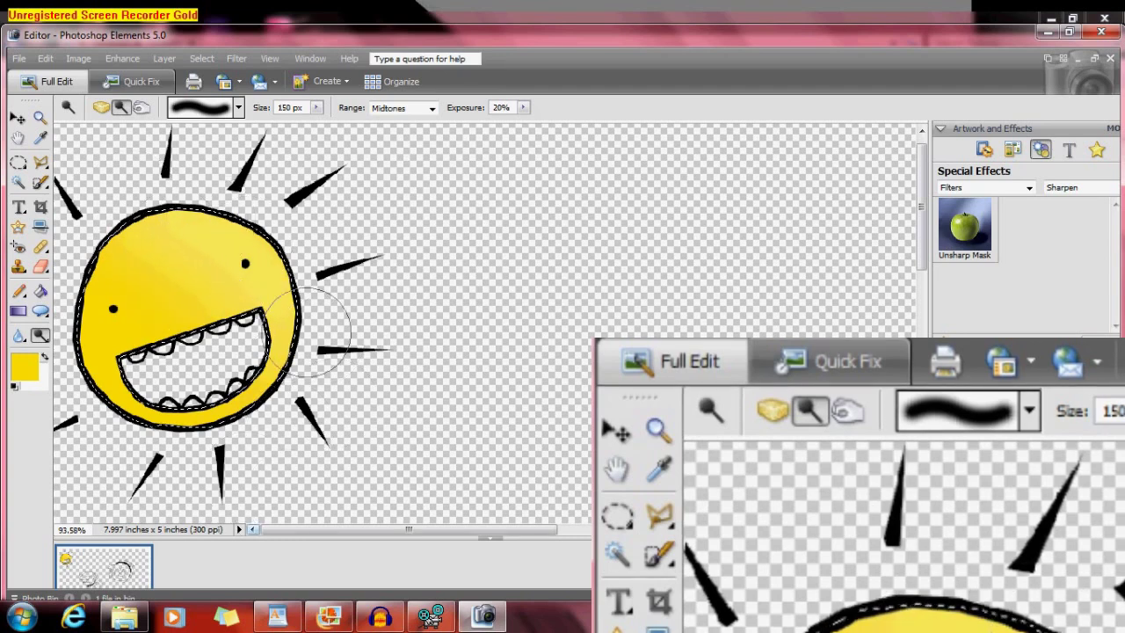
left_click(141, 107)
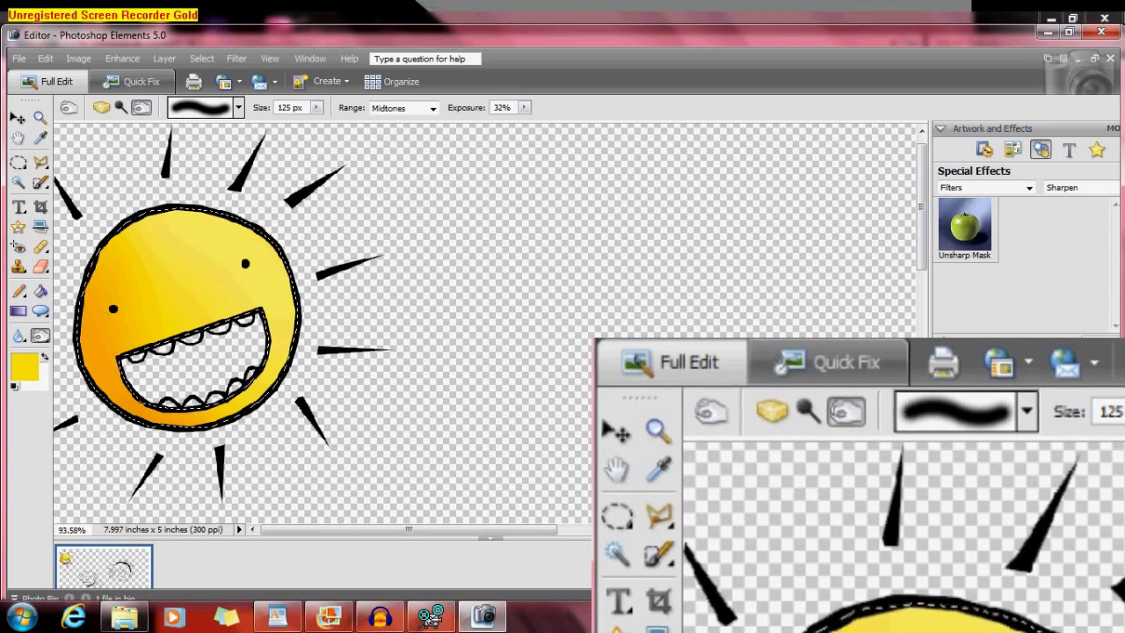
Undo the dodge and burn strokes on the sun's face
key("ctrl+z")
key("ctrl+z")
key("ctrl+z")
key("ctrl+z")
key("ctrl+z")
key("ctrl+z")
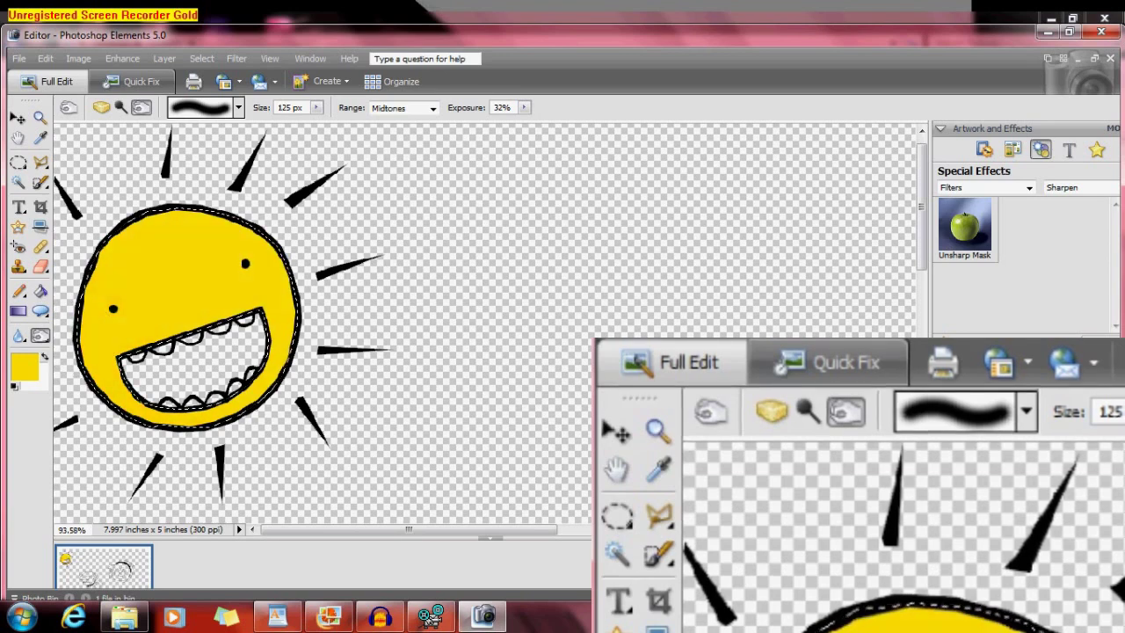
Deselect the sun's face and choose Multiply as the Pencil's blending mode
key("l")
key("ctrl+d")
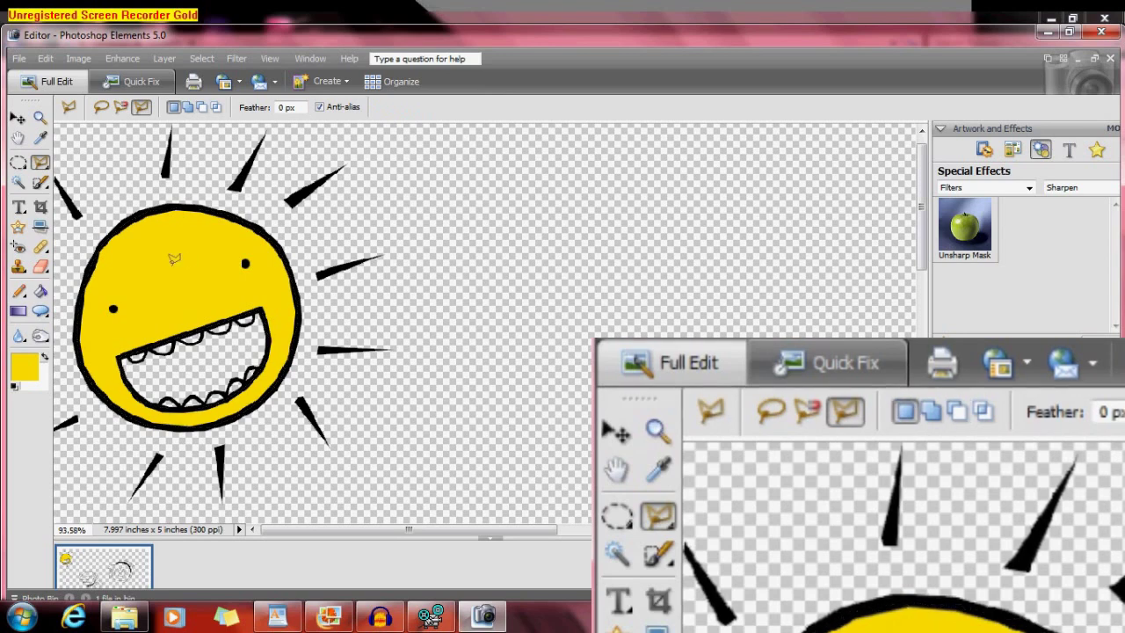
key("n")
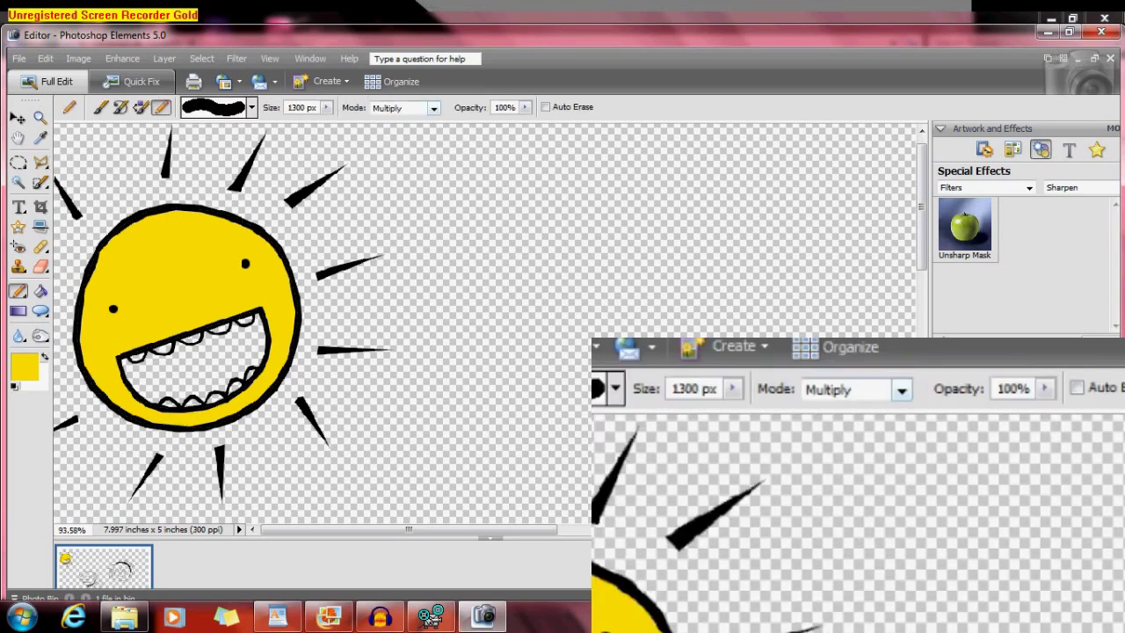
left_click(433, 107)
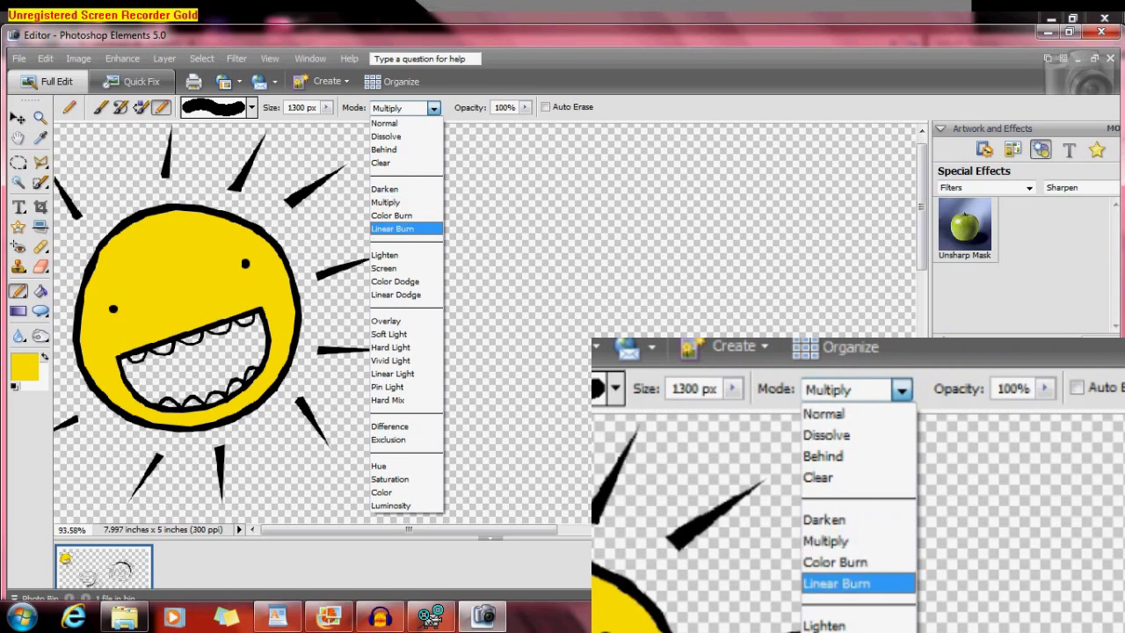
left_click(384, 202)
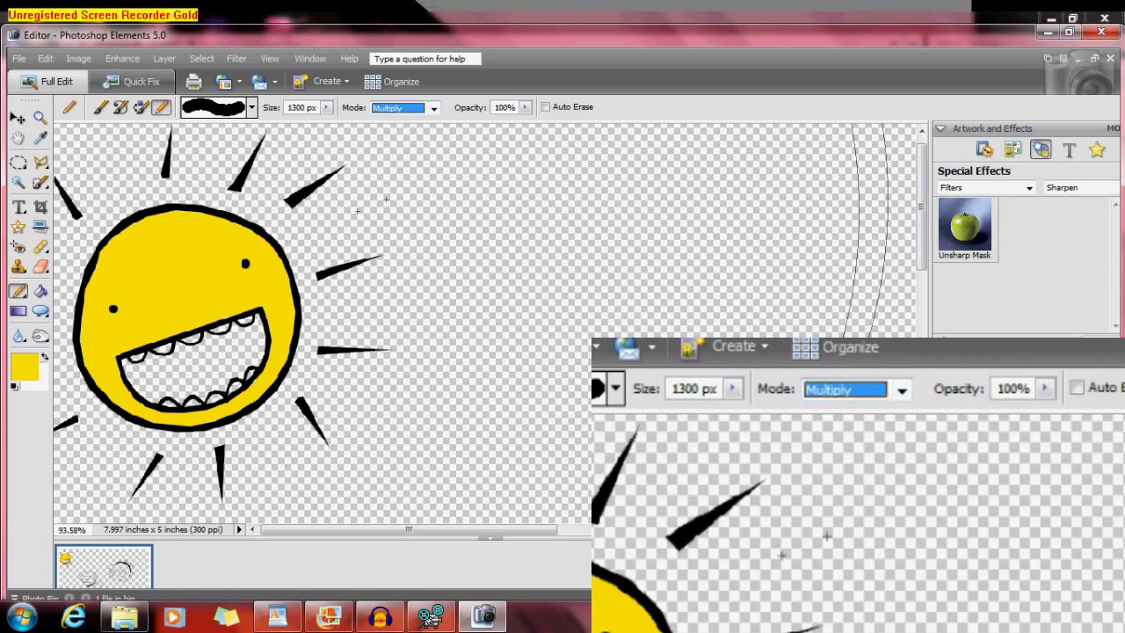
Select a shadow area along the left and lower edge of the sun's face with the Polygonal Lasso, subtracting the mouth
key("l")
scroll(111, 334, "up", 4)
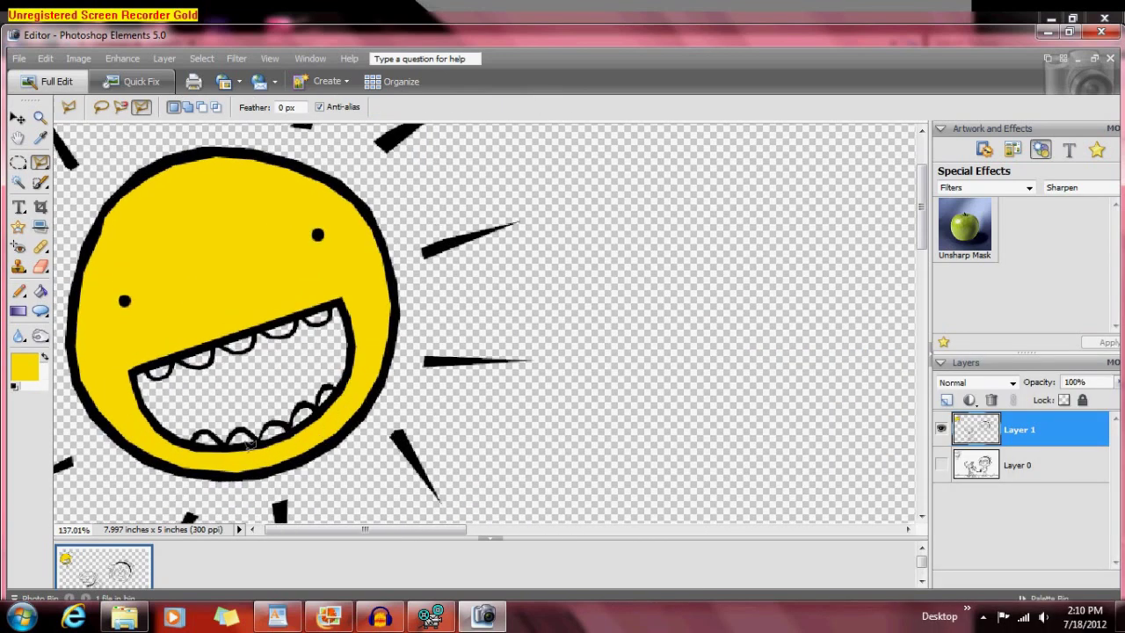
left_click_drag(310, 529, 303, 529)
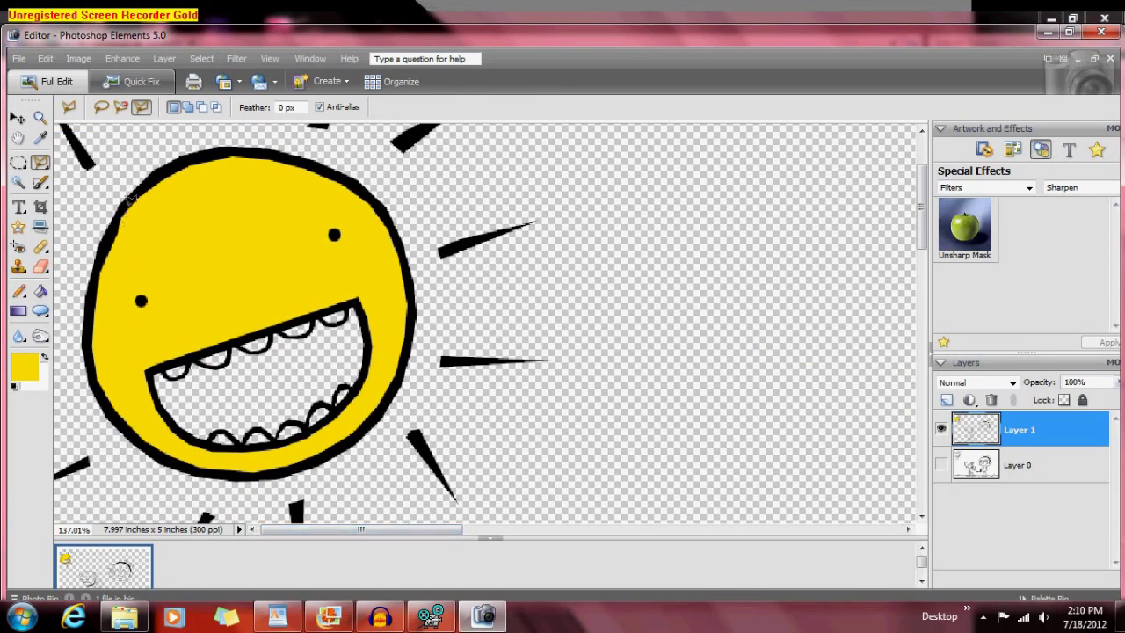
left_click(161, 170)
mouse_move(137, 240)
left_mouse_down()
mouse_move(143, 314)
mouse_move(176, 376)
mouse_move(227, 427)
mouse_move(302, 463)
mouse_move(198, 466)
mouse_move(160, 450)
mouse_move(95, 378)
mouse_move(88, 333)
mouse_move(101, 239)
mouse_move(108, 210)
mouse_move(151, 177)
left_mouse_up()
key("alt")
mouse_move(150, 367)
left_mouse_down()
mouse_move(198, 436)
mouse_move(251, 441)
mouse_move(241, 380)
left_mouse_up()
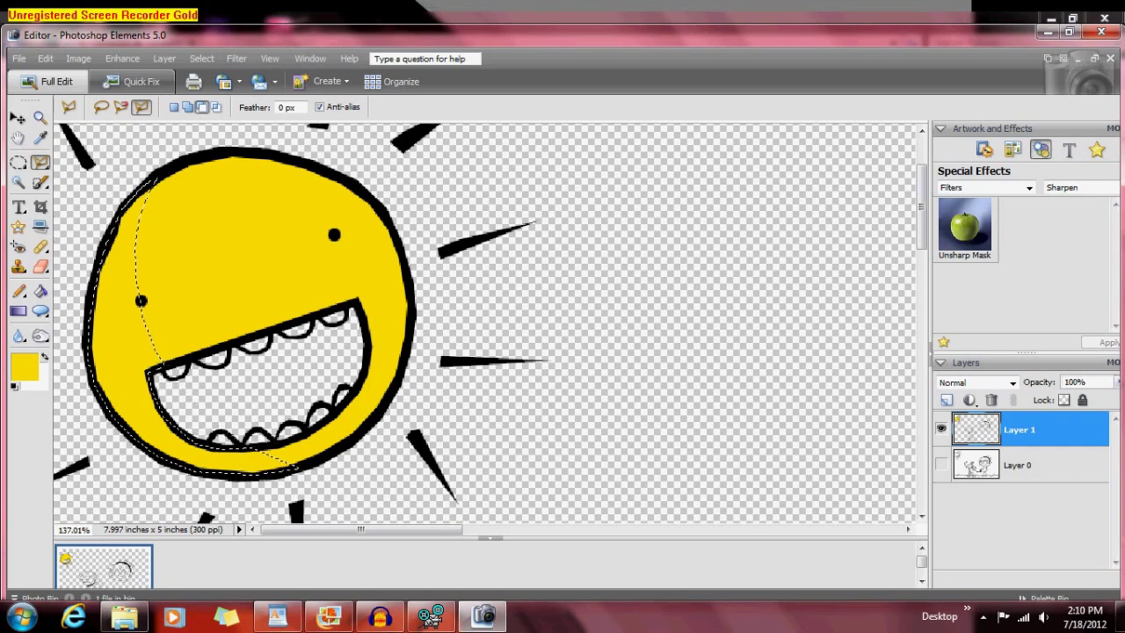
Set the foreground to light gray and try shading the selected edge of the sun's face with the 1300 px Pencil in Multiply mode
left_click(23, 366)
left_click_drag(743, 230, 738, 218)
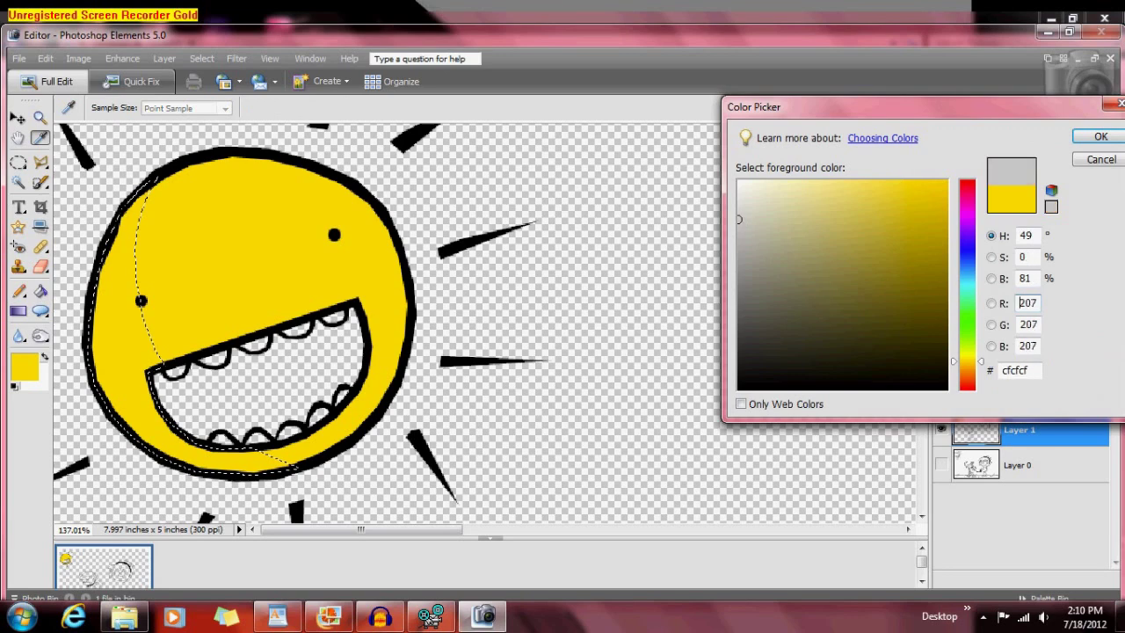
double_click(1020, 302)
left_click(738, 224)
left_click(1098, 136)
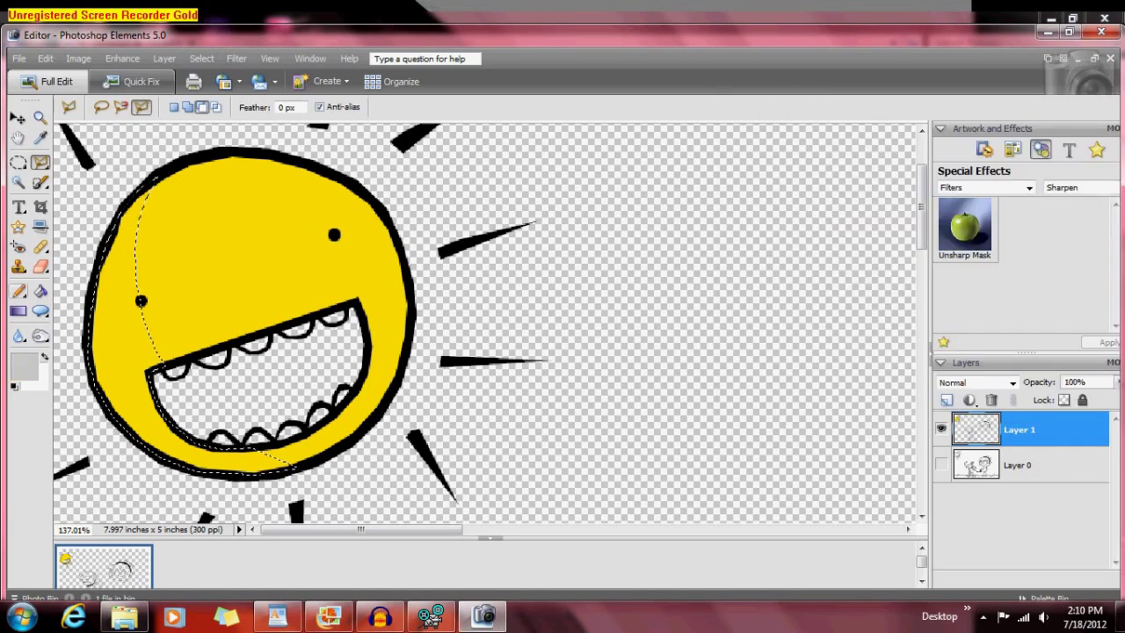
left_click(19, 289)
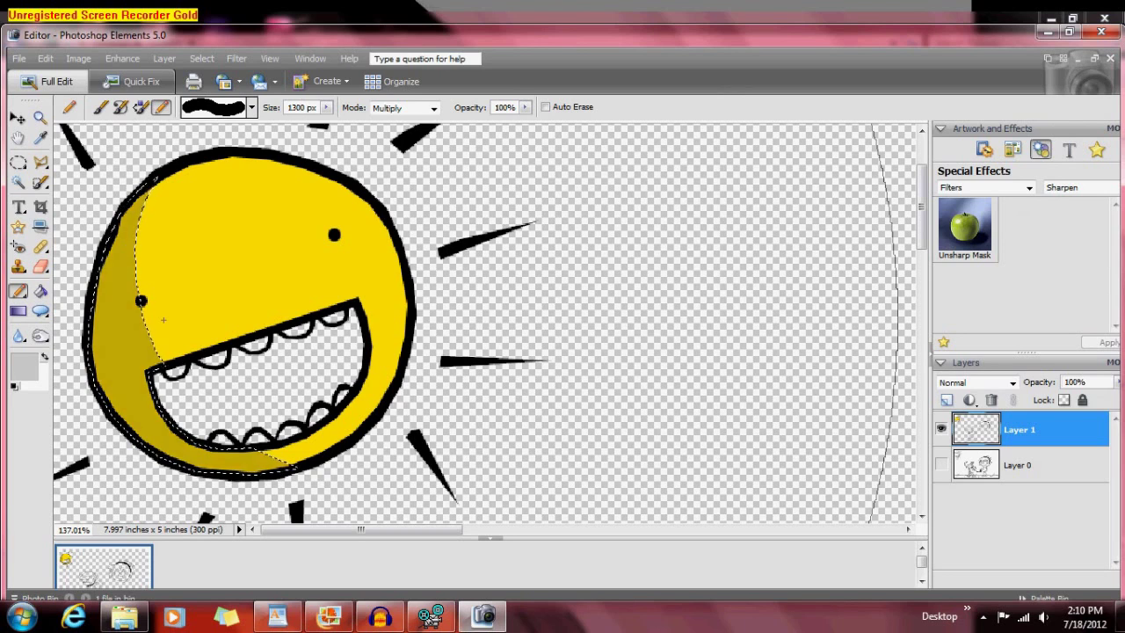
left_click(40, 161)
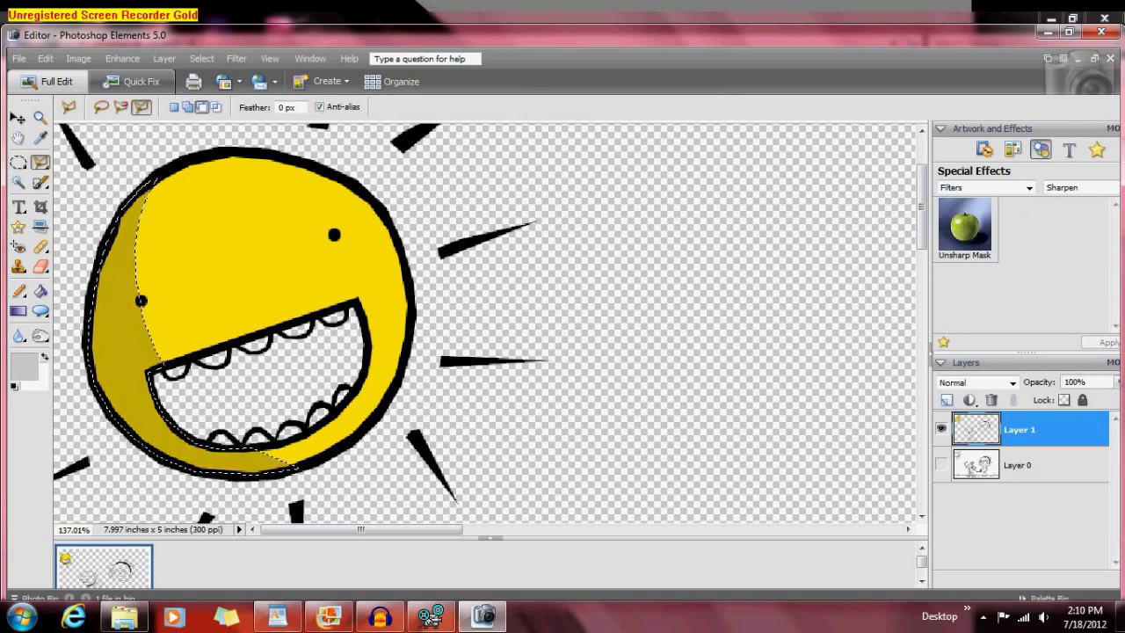
scroll(215, 338, "down", 2)
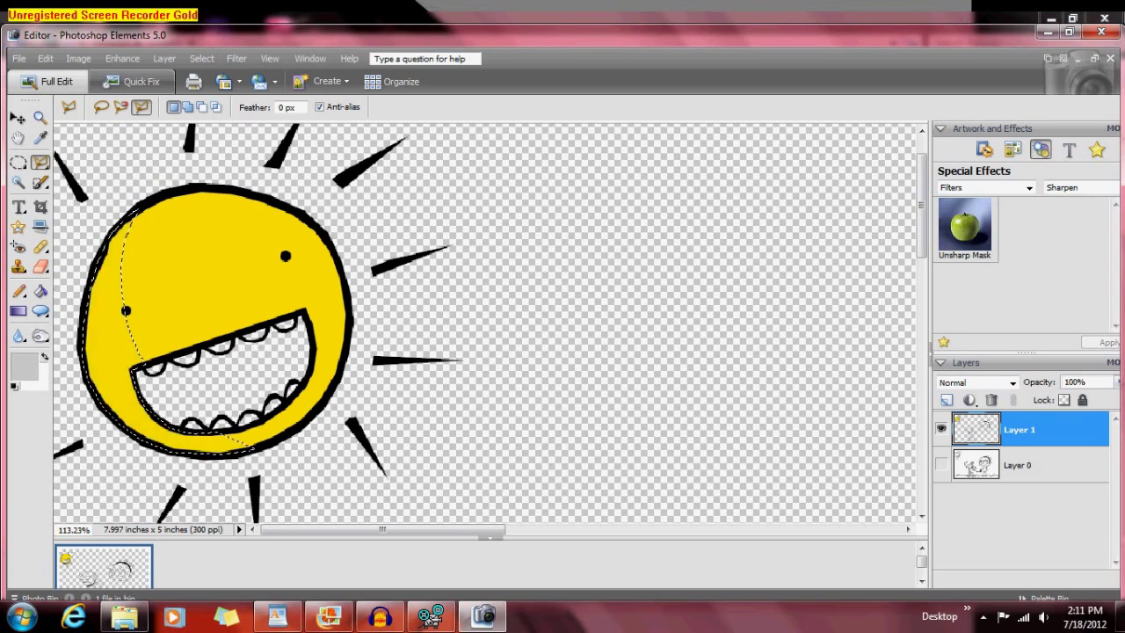
Set the Pencil to Linear Burn, choose light gray e1e1e1, shade the selected edge of the sun's face, and deselect
key("n")
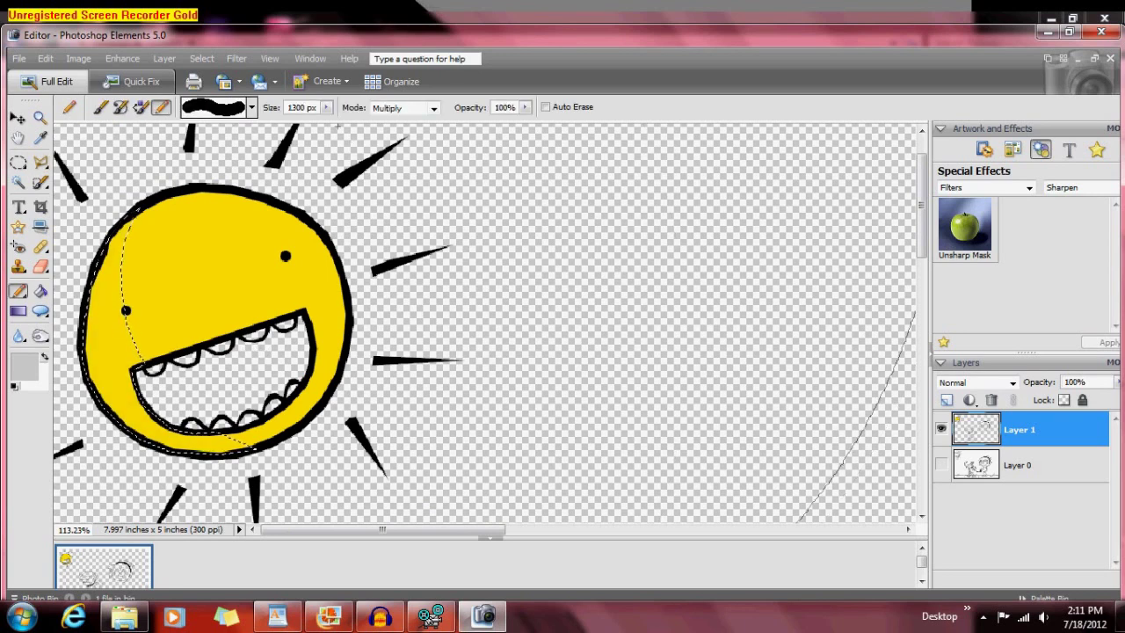
left_click(405, 107)
left_click(395, 224)
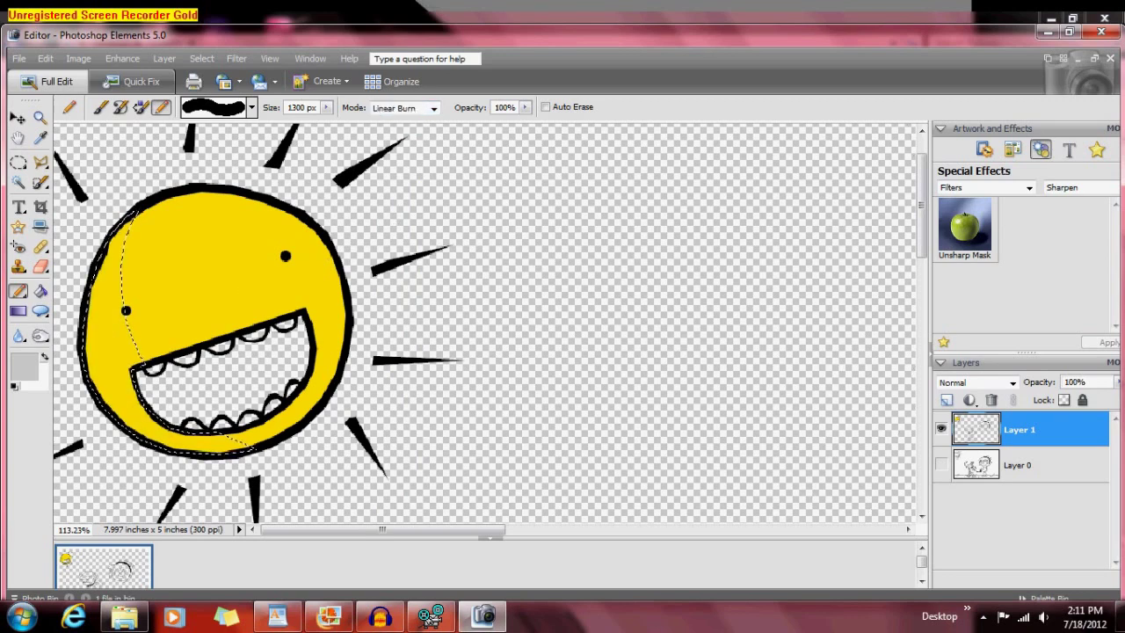
left_click(24, 366)
left_click_drag(739, 223, 738, 204)
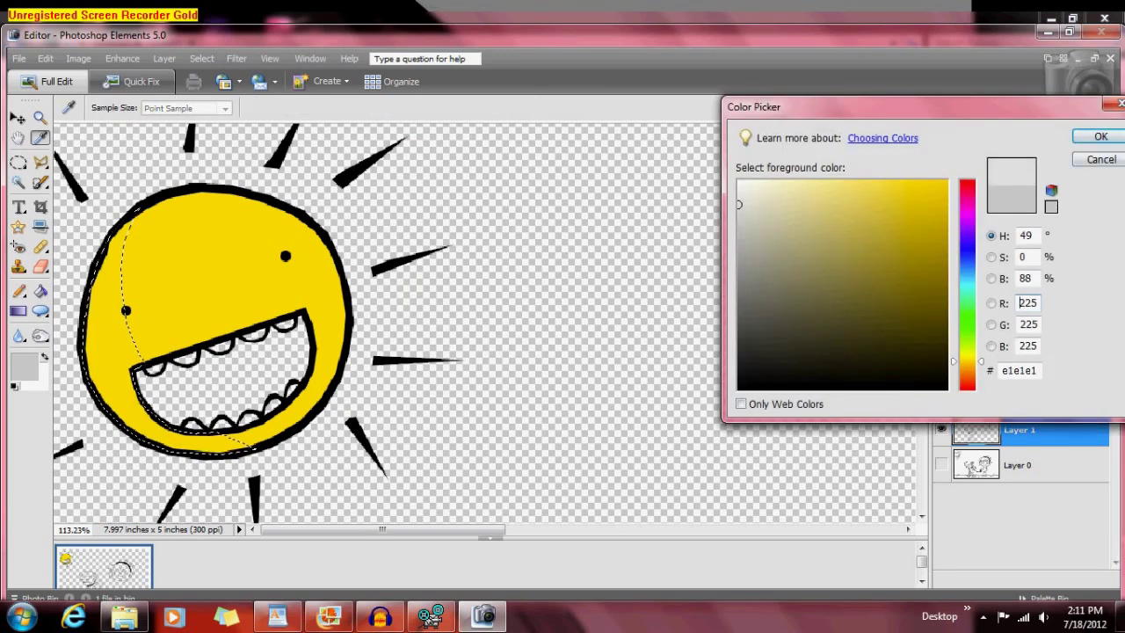
left_click(1100, 137)
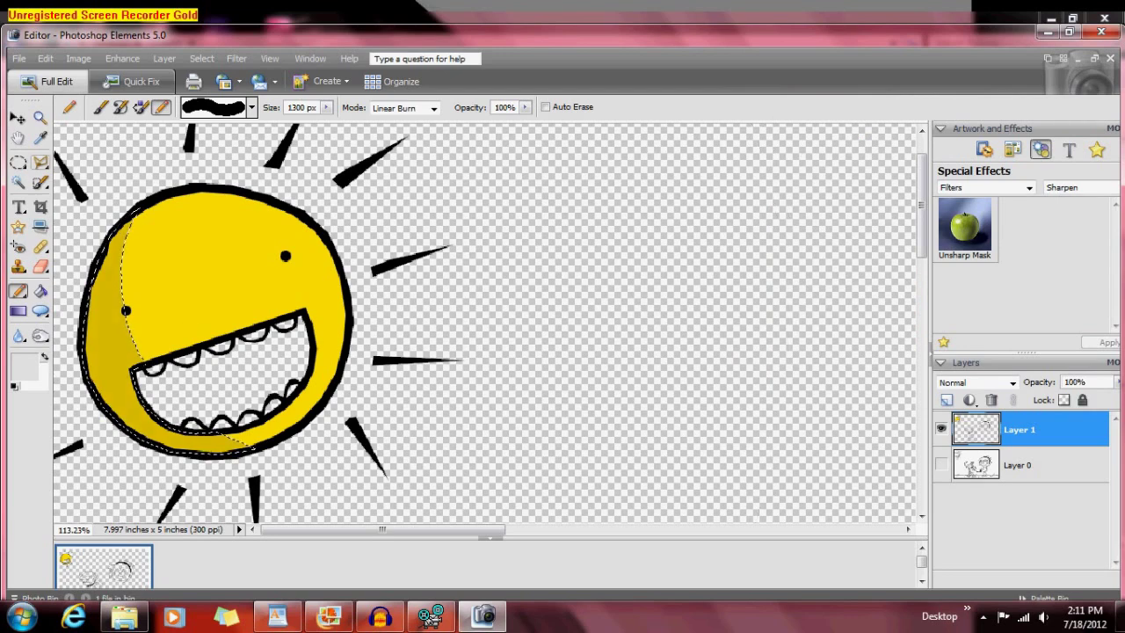
left_click(40, 162)
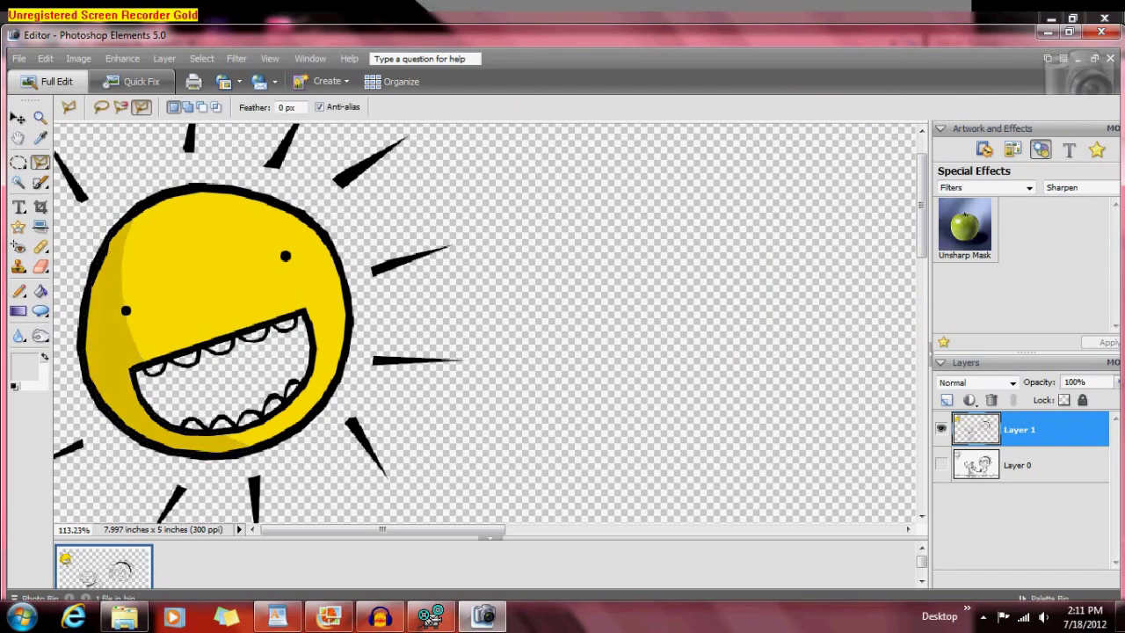
Undo the Linear Burn shading on the sun's face and clear the selection
scroll(95, 382, "up", 1)
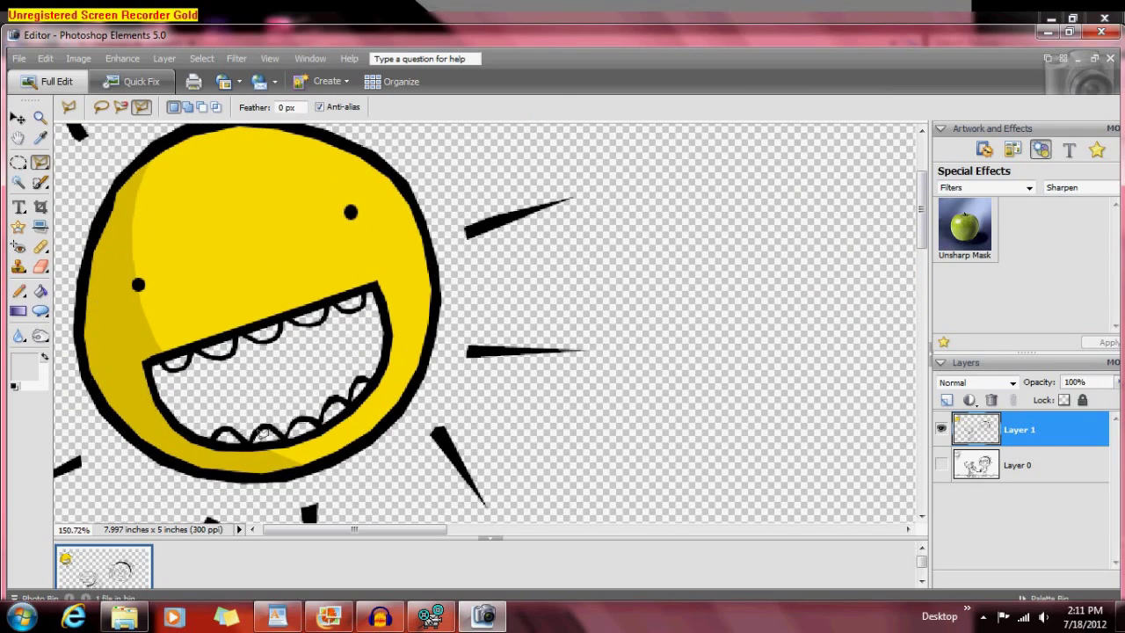
scroll(202, 376, "down", 3)
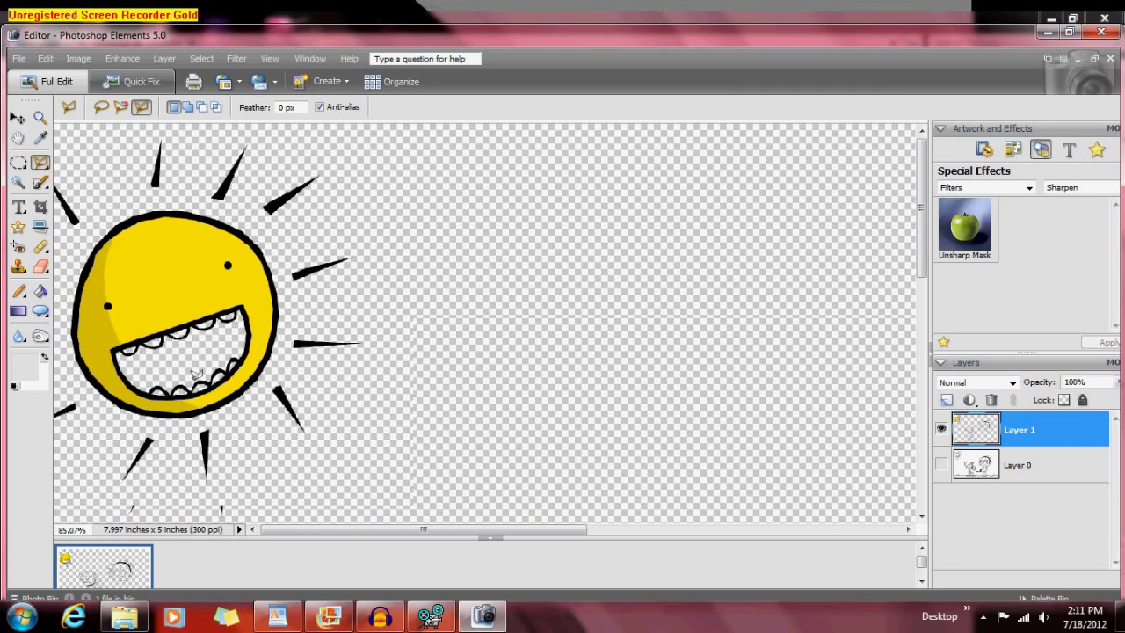
key("ctrl+z")
key("ctrl+z")
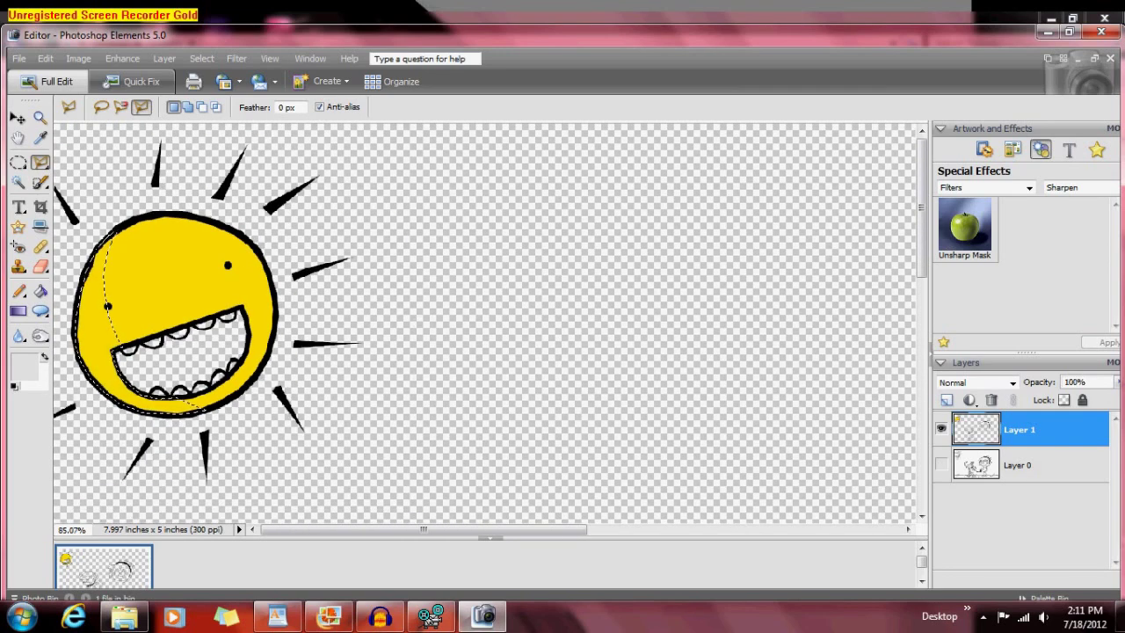
key("ctrl+d")
Make the original pencil sketch on Layer 0 visible beneath the inked drawing
scroll(263, 359, "down", 8)
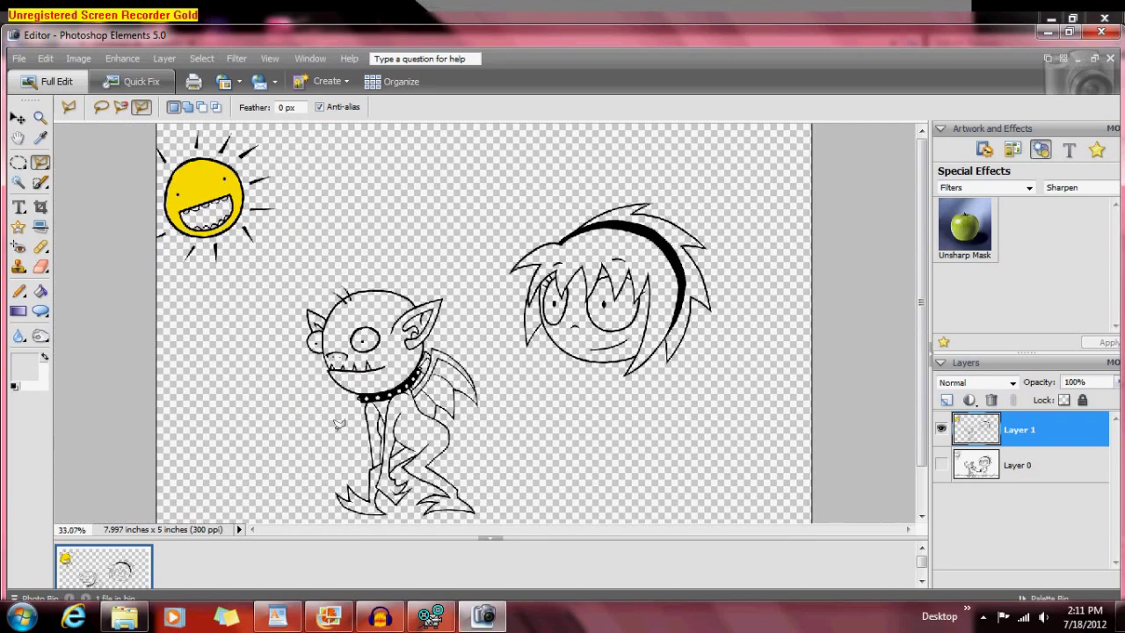
scroll(339, 425, "up", 4)
left_click_drag(413, 529, 350, 529)
scroll(363, 336, "down", 1)
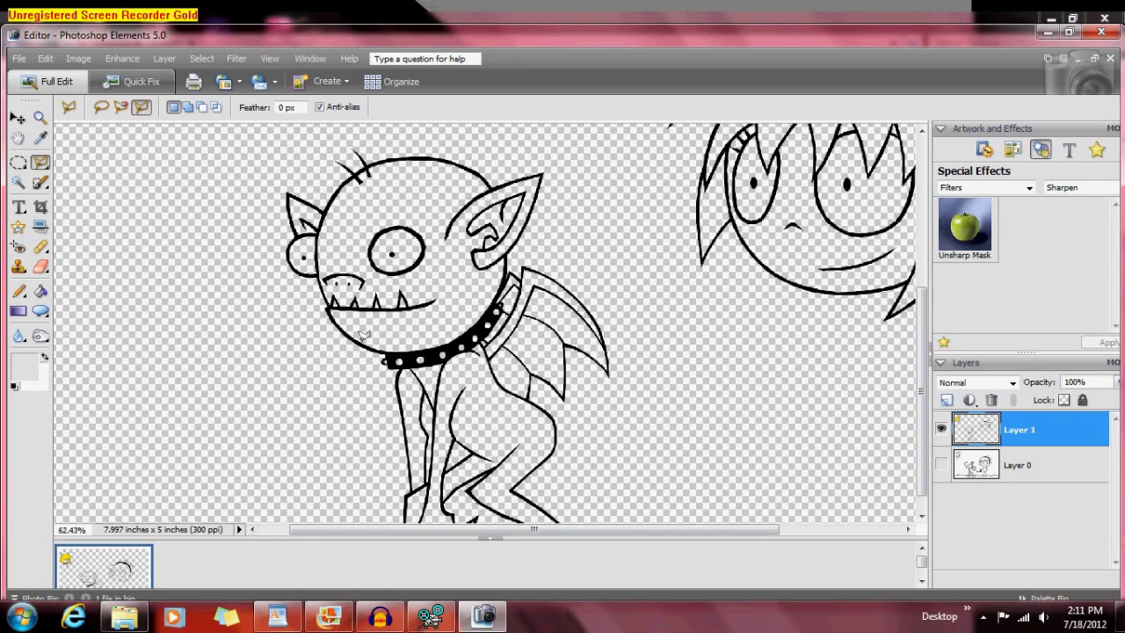
scroll(366, 332, "down", 3)
left_click(941, 464)
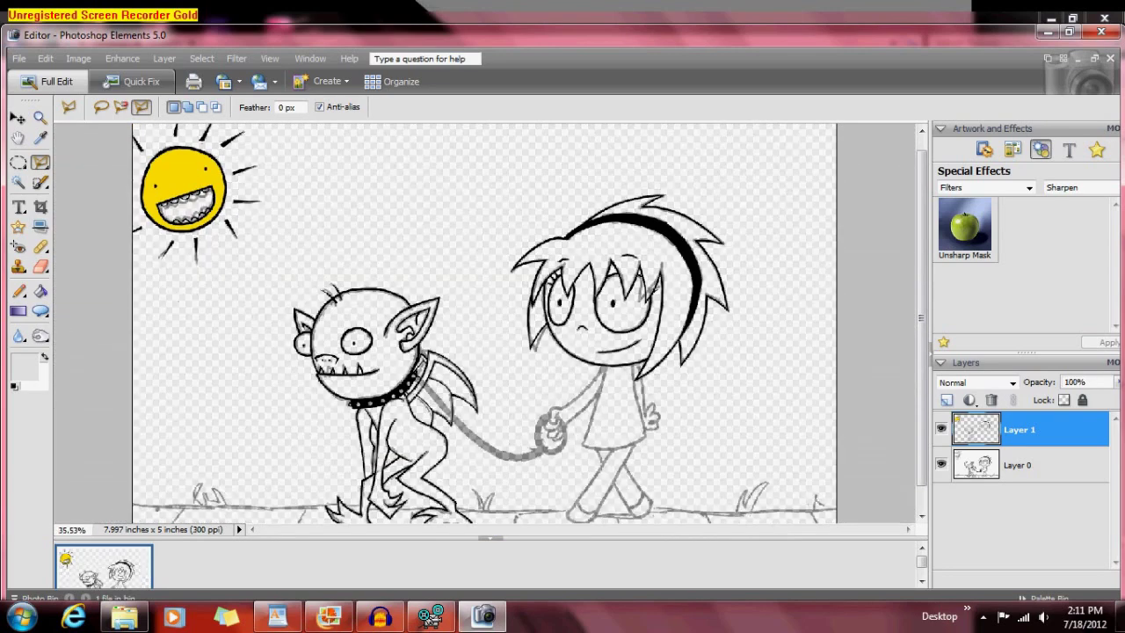
left_click_drag(921, 317, 921, 340)
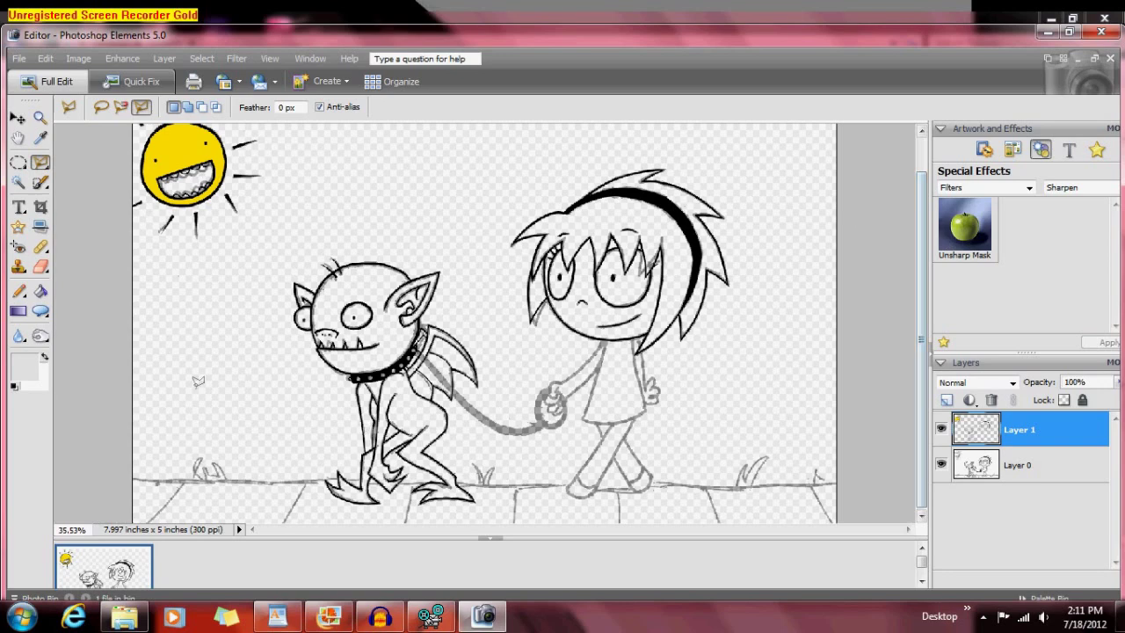
Switch to the 10 px Brush in Normal mode and set the foreground color to black
key("b")
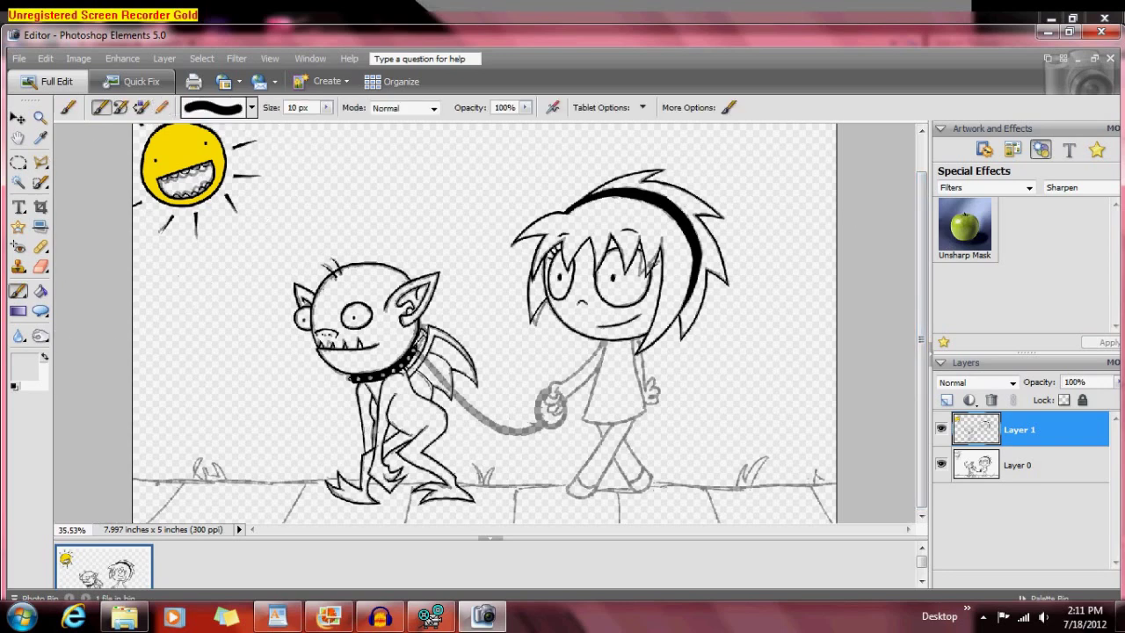
left_click(24, 365)
left_click_drag(743, 334, 738, 388)
left_click(1100, 136)
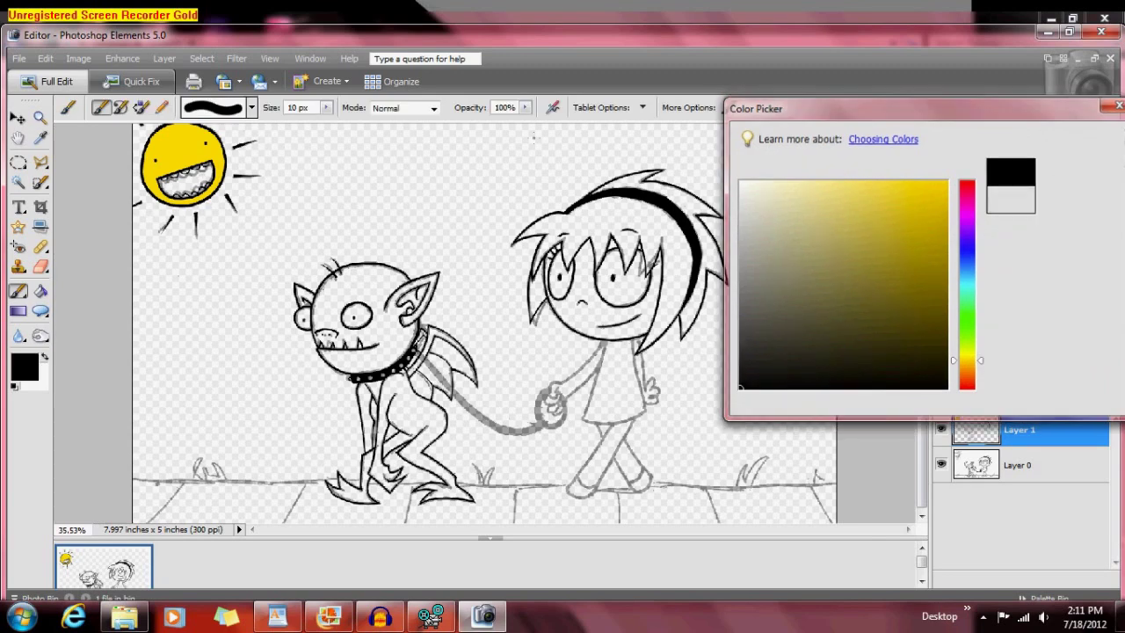
Try freehand black brush strokes in the empty sky above the creature, and undo them all
mouse_move(376, 211)
left_mouse_down()
mouse_move(398, 197)
mouse_move(490, 216)
mouse_move(520, 176)
mouse_move(464, 157)
mouse_move(411, 167)
left_mouse_up()
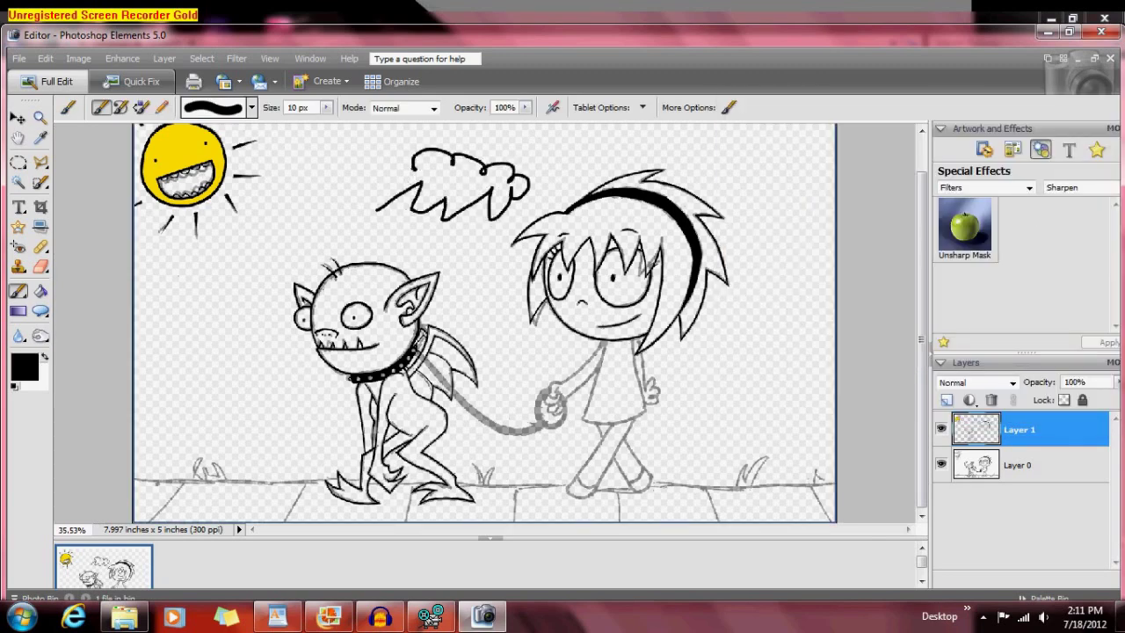
key("ctrl+z")
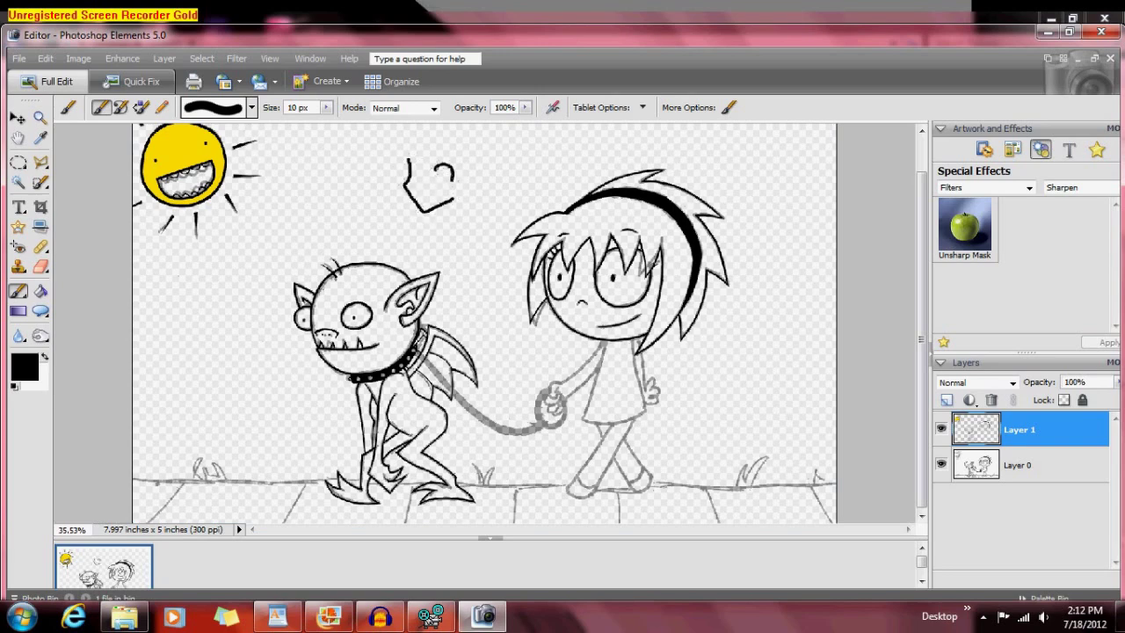
left_click_drag(433, 179, 436, 156)
key("ctrl+z")
key("ctrl+z")
key("ctrl+z")
key("ctrl+z")
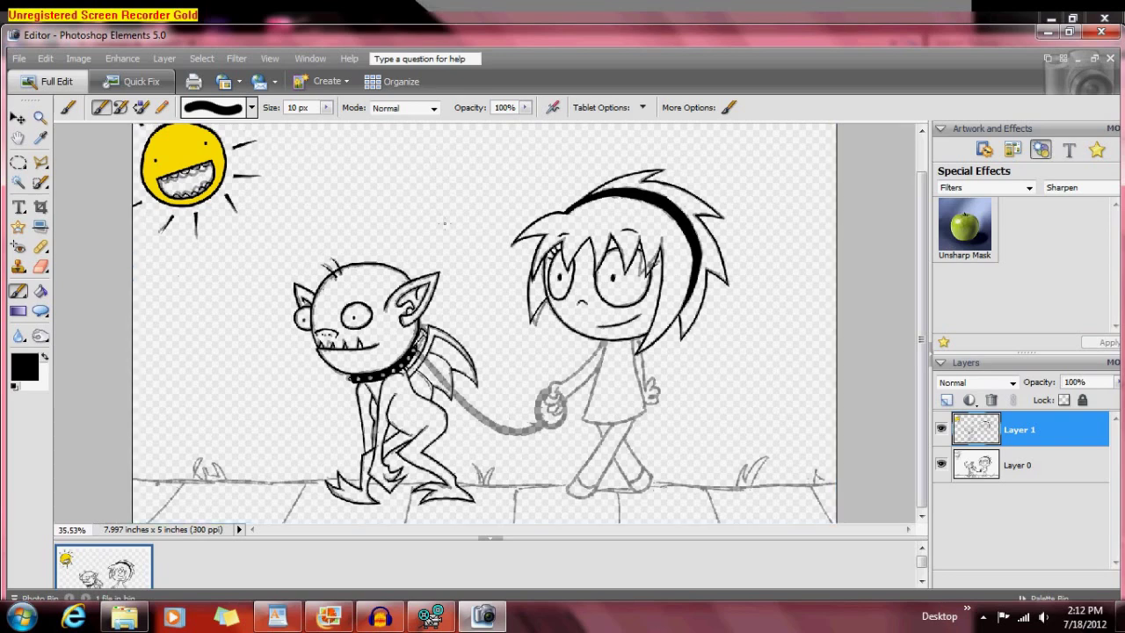
Set up the Healing Brush with Pattern as its source and a brush size of 300
scroll(483, 296, "down", 2)
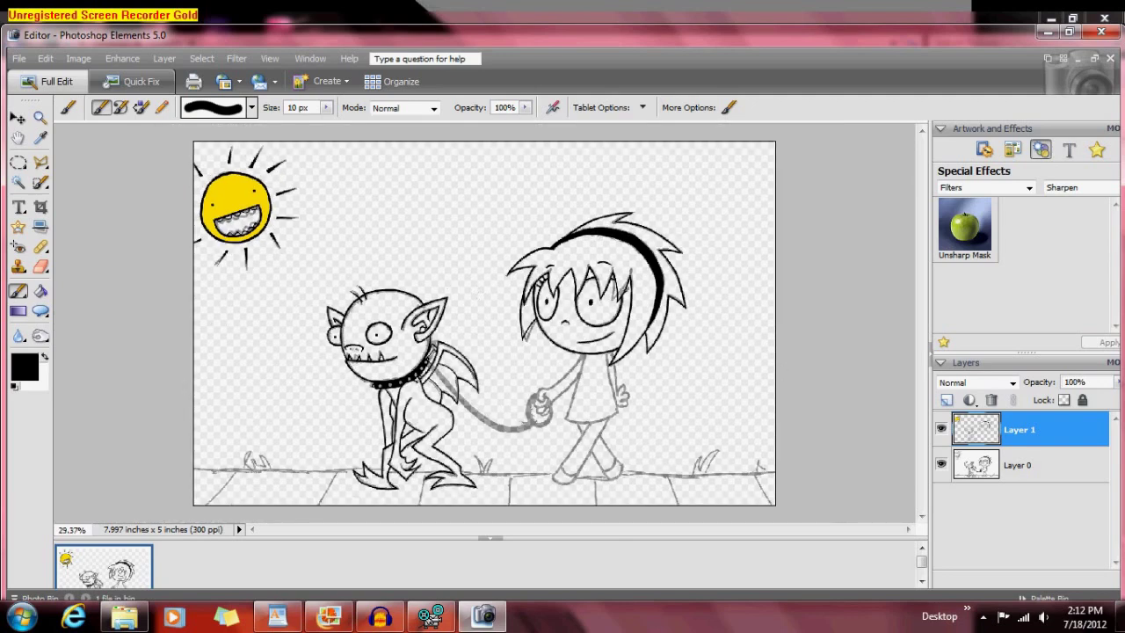
left_click(41, 246)
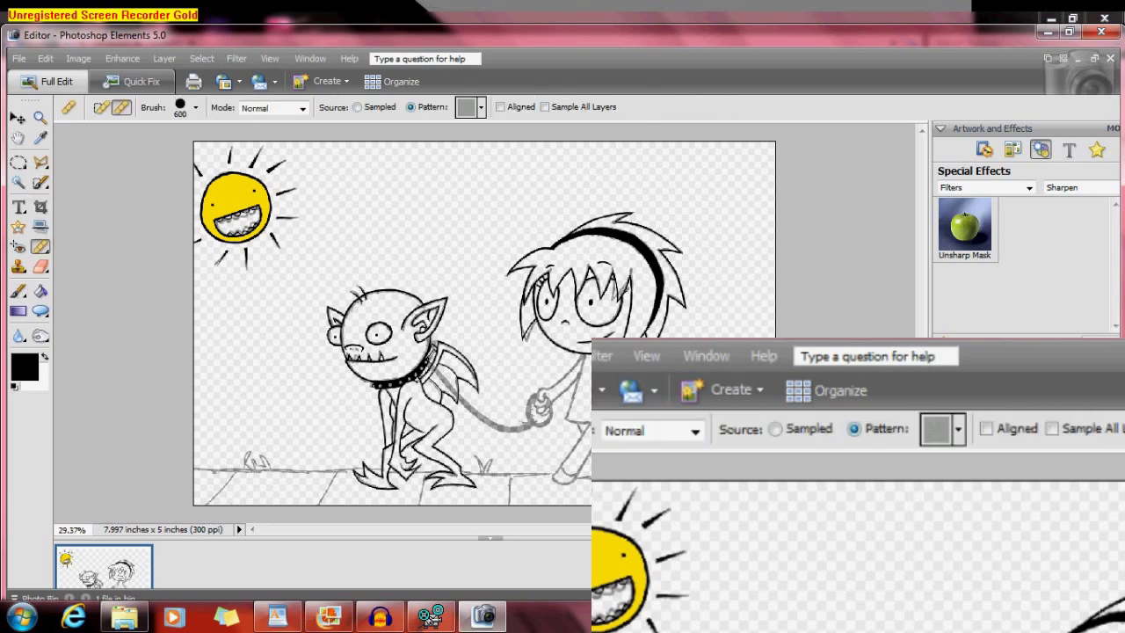
left_click(358, 108)
left_click(411, 107)
key("bracketleft")
key("bracketleft")
key("bracketleft")
key("bracketleft")
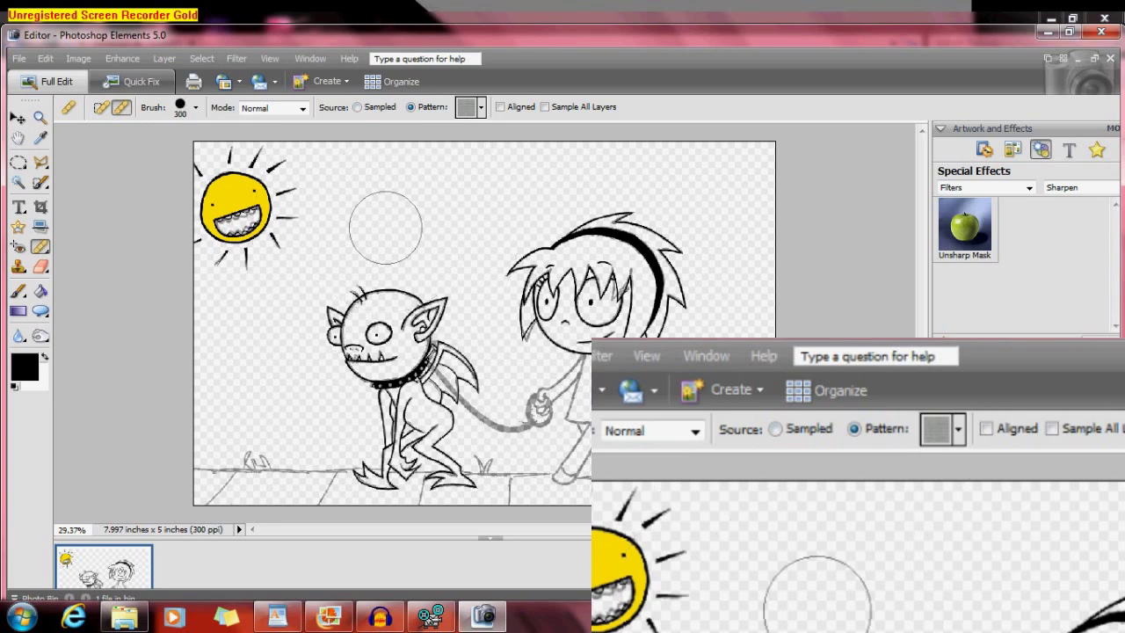
Try painting the gray brick pattern across both characters' heads with the Healing Brush, and undo the stroke
mouse_move(429, 238)
left_mouse_down()
mouse_move(397, 277)
mouse_move(431, 314)
mouse_move(423, 349)
mouse_move(549, 279)
mouse_move(623, 276)
left_mouse_up()
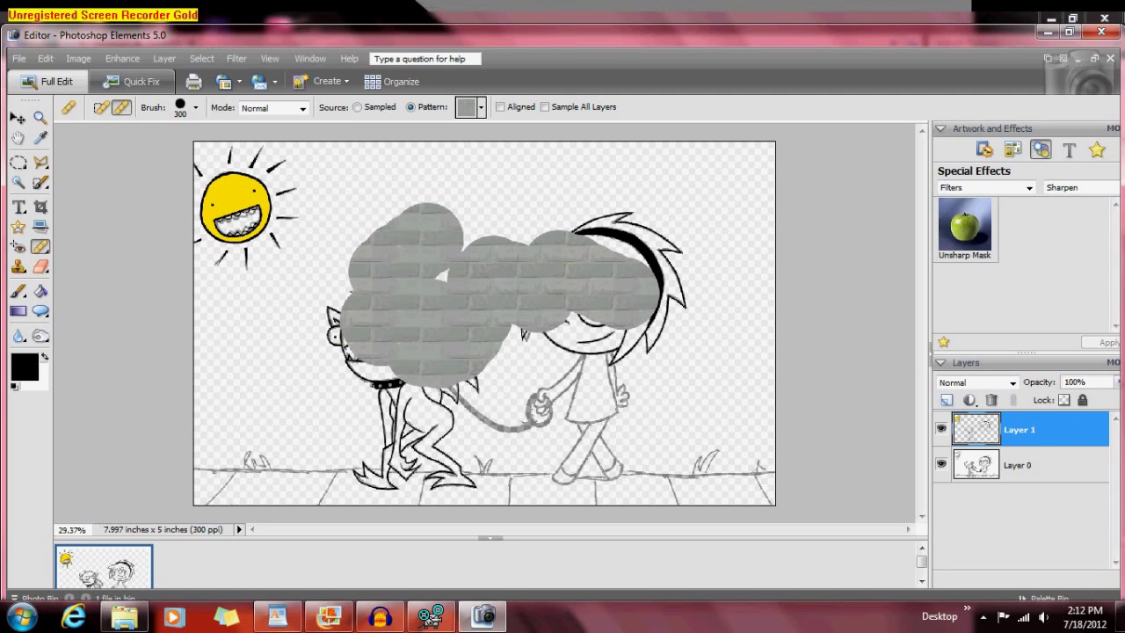
key("ctrl+z")
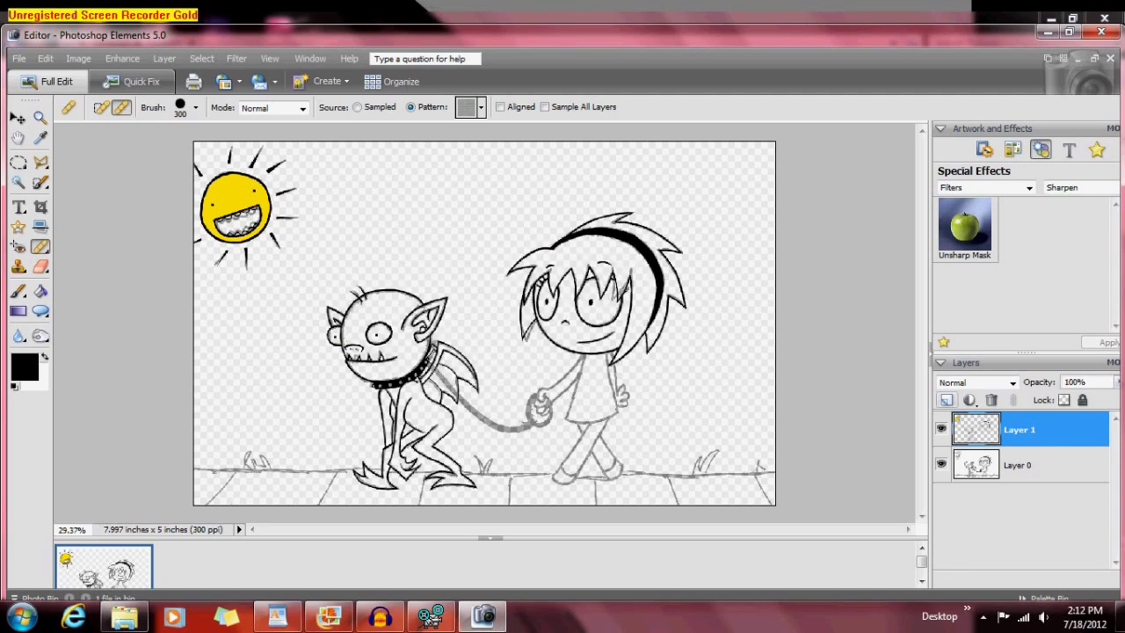
Add a new layer in Multiply mode, try painting the brick pattern on it, and undo the stroke
left_click(947, 400)
left_click(1012, 382)
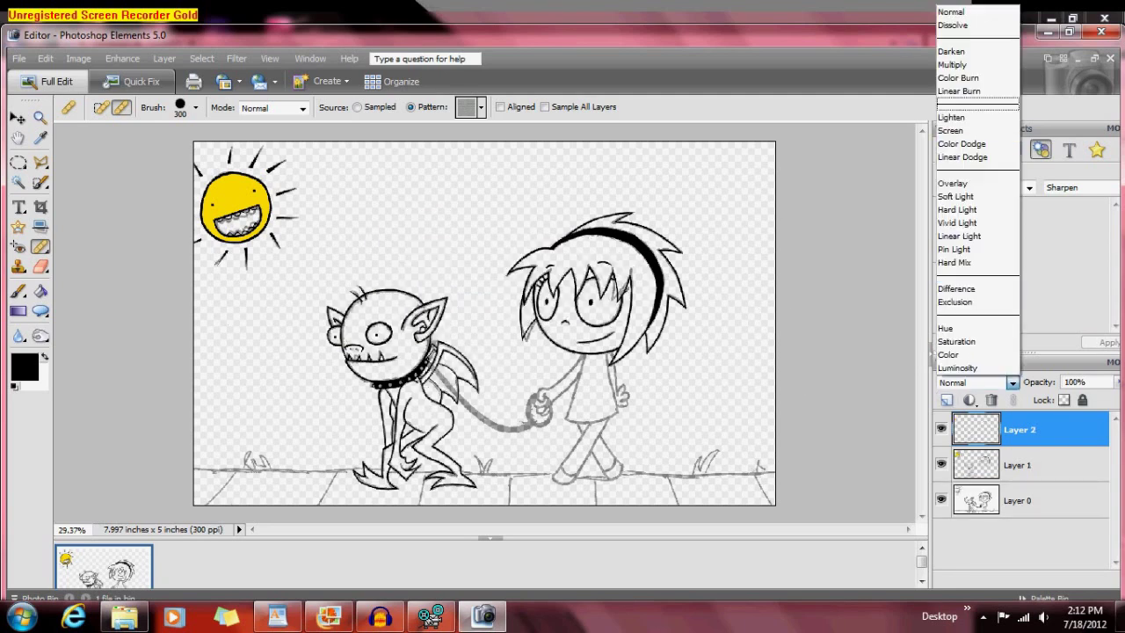
left_click(976, 65)
mouse_move(452, 259)
left_mouse_down()
mouse_move(598, 343)
mouse_move(686, 264)
mouse_move(325, 341)
mouse_move(75, 261)
mouse_move(76, 369)
left_mouse_up()
key("ctrl+z")
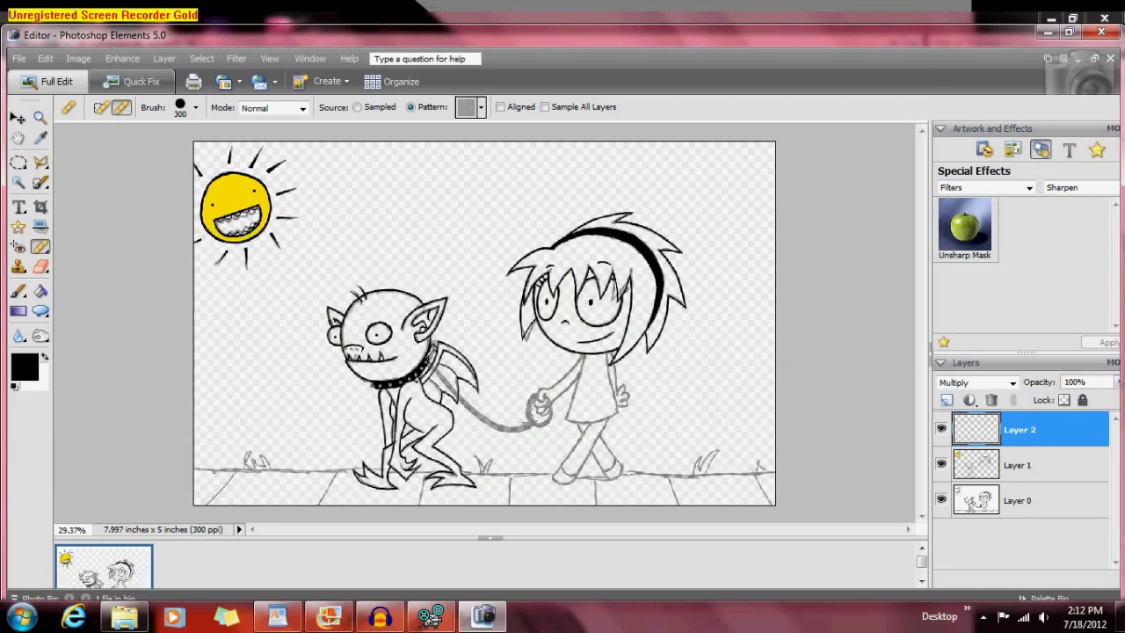
Try two black-and-white patterns, including a fine checkerboard, over the characters on the Multiply layer, undoing each stroke
left_click(480, 106)
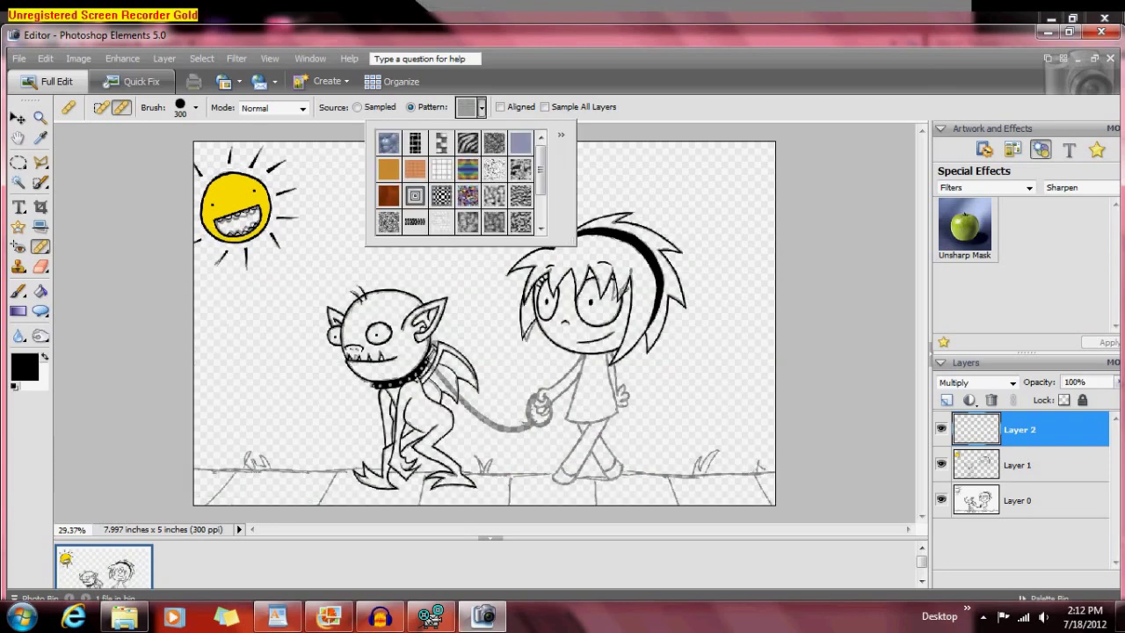
left_click(441, 142)
left_click_drag(313, 254, 699, 404)
key("ctrl+z")
left_click(481, 107)
mouse_move(383, 255)
left_mouse_down()
mouse_move(339, 347)
mouse_move(694, 448)
left_mouse_up()
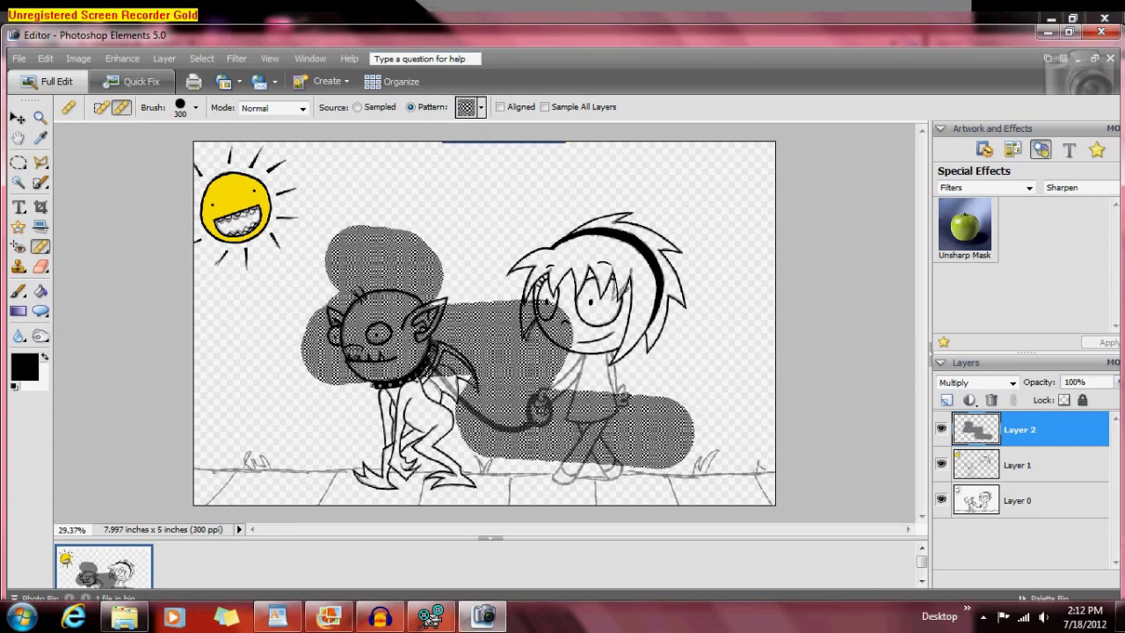
key("ctrl+z")
Try two multicolored patterns over the characters, undoing both strokes and the added Multiply layer
left_click(480, 106)
left_click(467, 195)
mouse_move(314, 258)
left_mouse_down()
mouse_move(401, 263)
mouse_move(520, 301)
mouse_move(665, 304)
mouse_move(773, 343)
left_mouse_up()
key("ctrl+z")
left_click(480, 106)
mouse_move(336, 255)
left_mouse_down()
mouse_move(323, 264)
mouse_move(534, 376)
mouse_move(408, 286)
mouse_move(563, 316)
mouse_move(673, 274)
left_mouse_up()
key("ctrl+z")
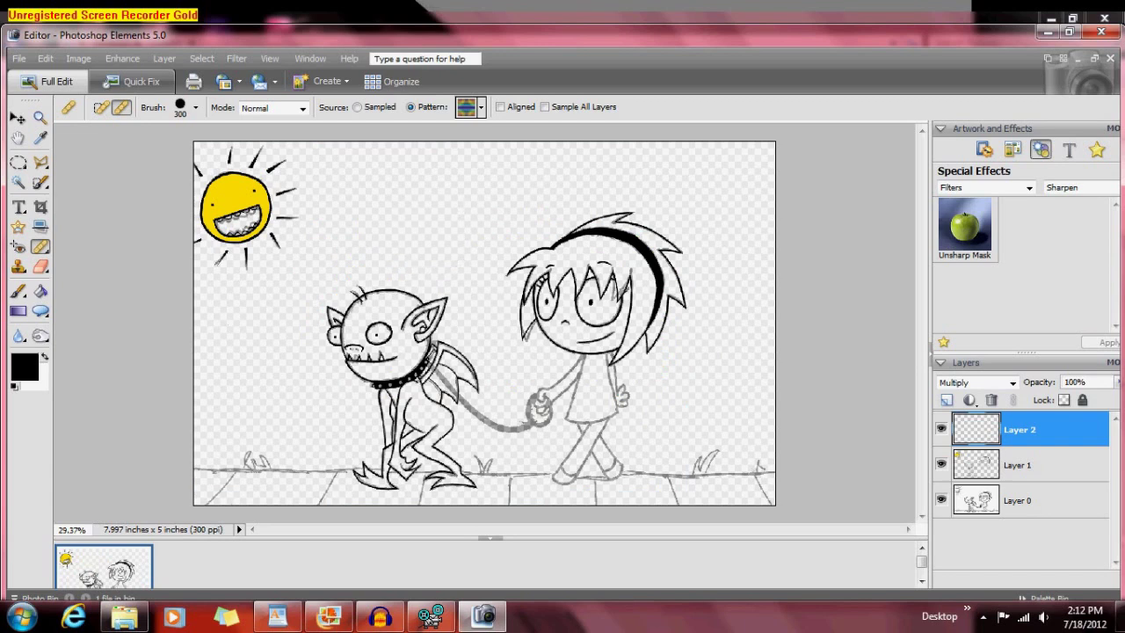
key("ctrl+z")
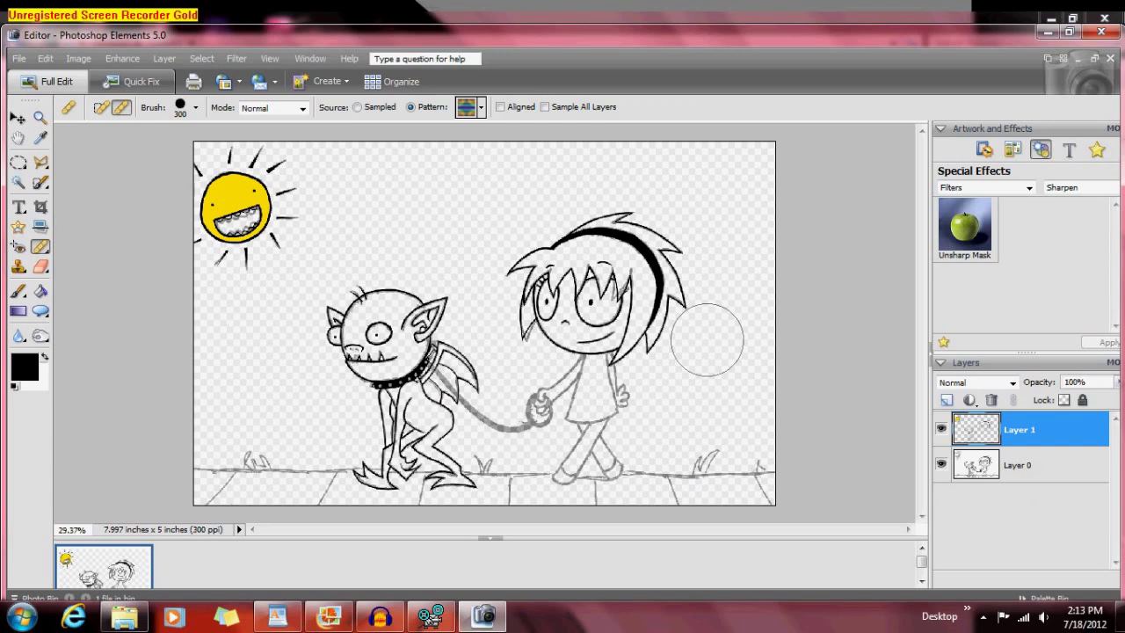
Choose the gray brick pattern as the Healing Brush's pattern again
left_click(481, 108)
left_click_drag(541, 170, 541, 201)
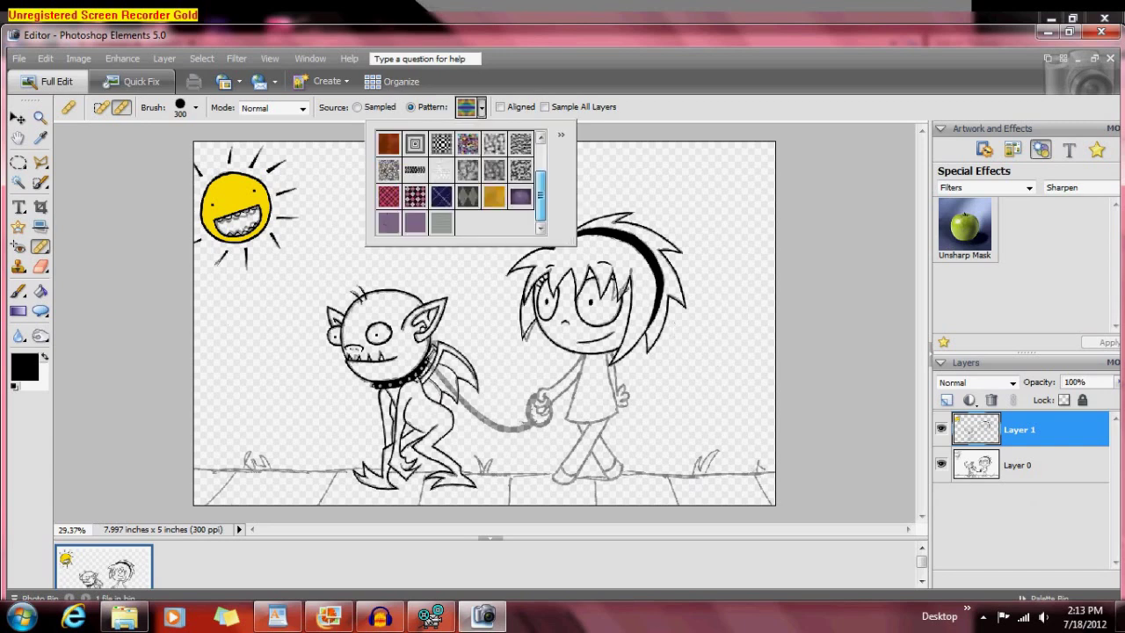
double_click(441, 223)
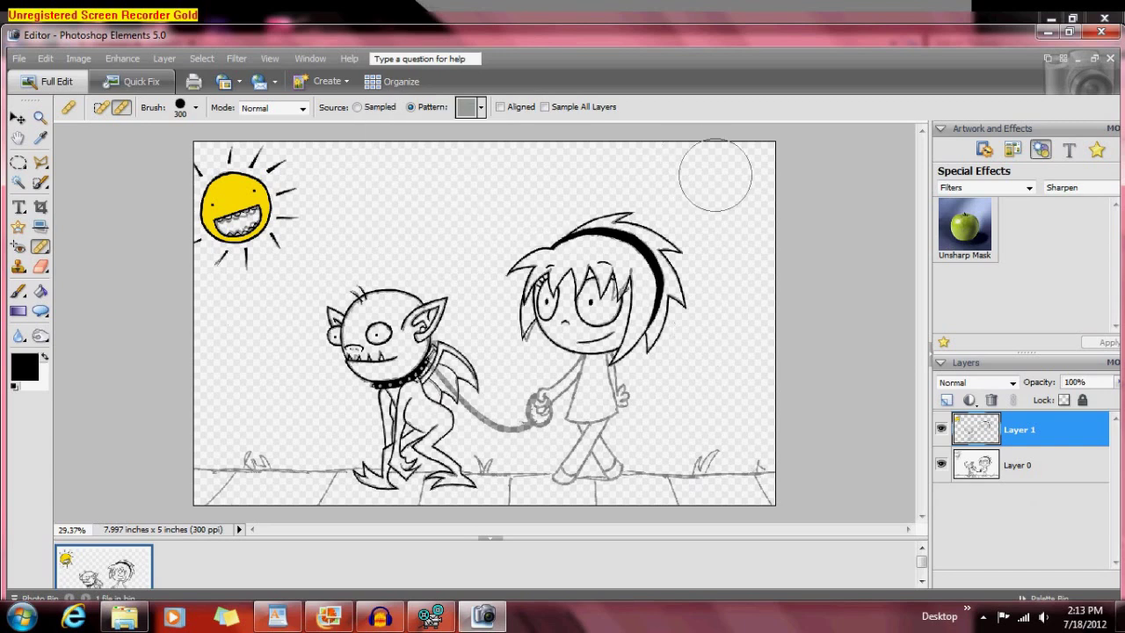